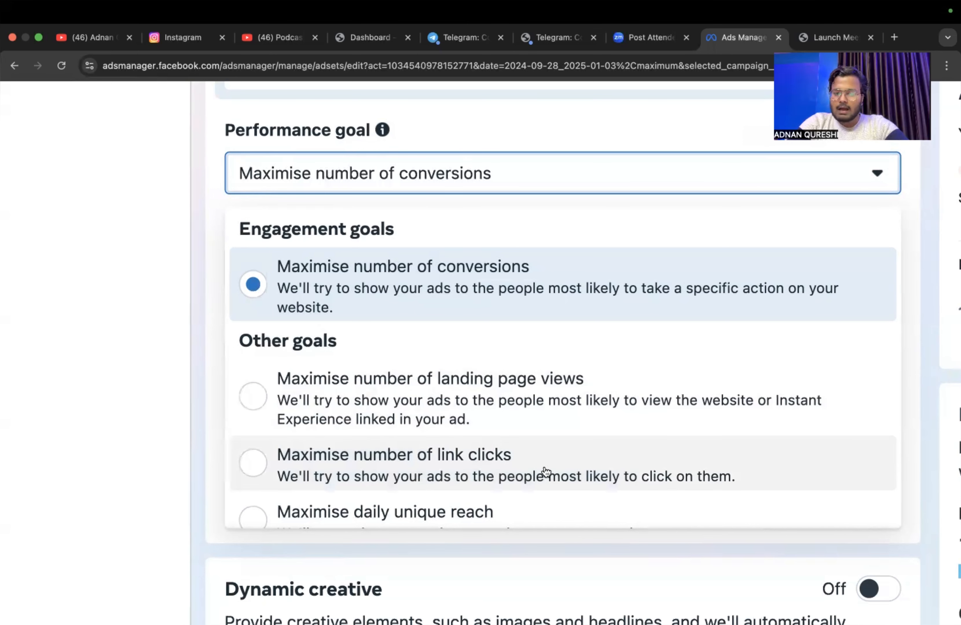
Step: Examine the available performance goals for the ad set, from maximising conversions to maximising impressions, keeping Maximise number of conversions
scroll(547, 471, down, 1)
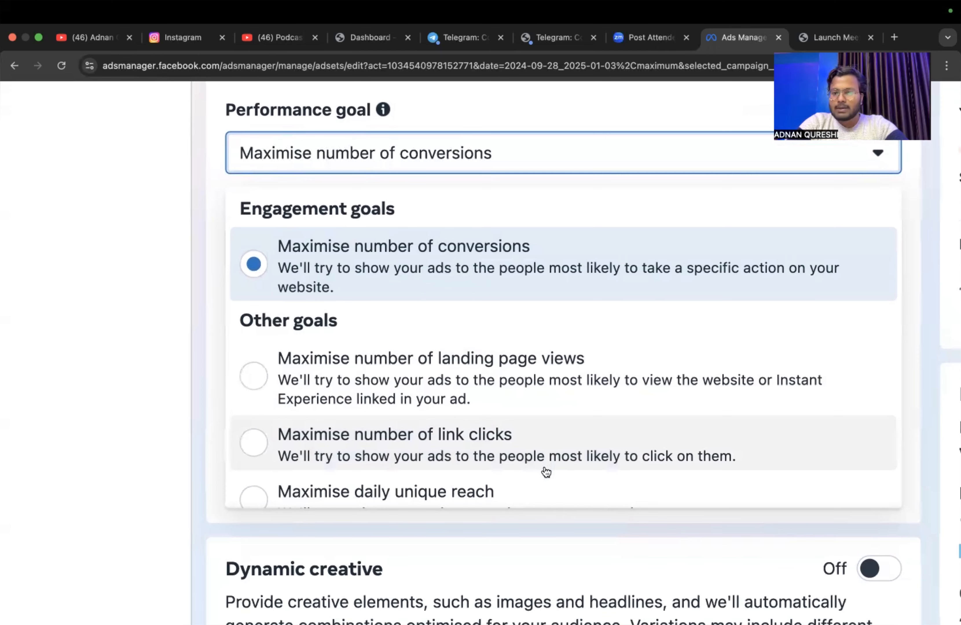
scroll(547, 472, left, 2)
scroll(546, 471, down, 1)
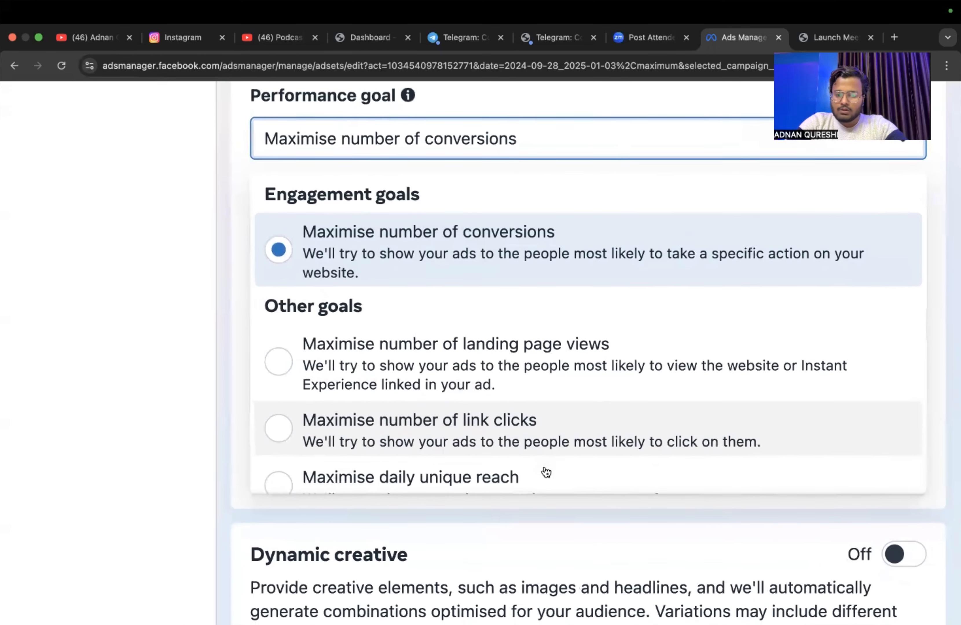
scroll(546, 472, down, 1)
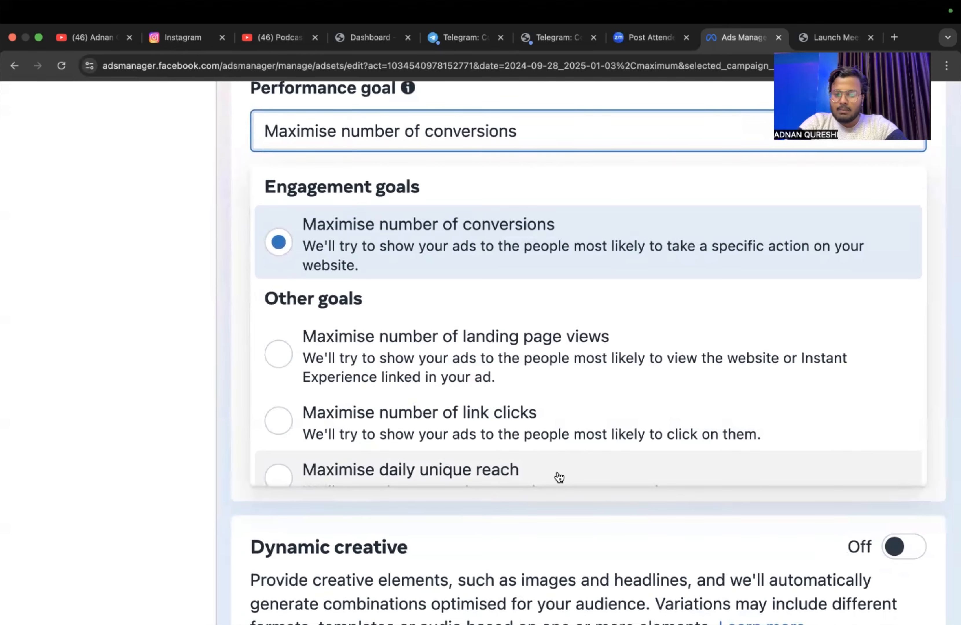
scroll(559, 477, down, 3)
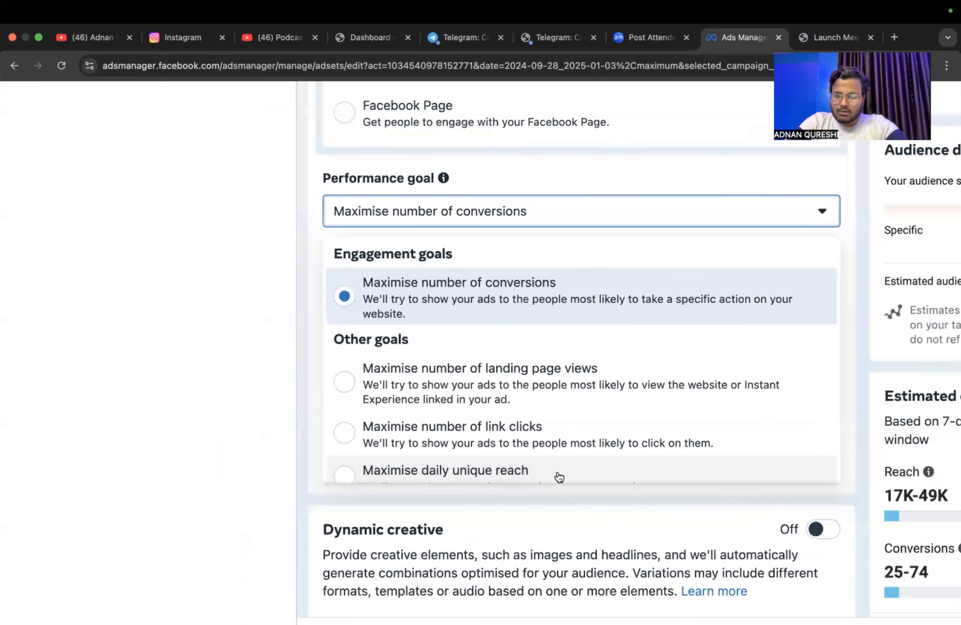
scroll(559, 478, down, 3)
scroll(560, 477, down, 1)
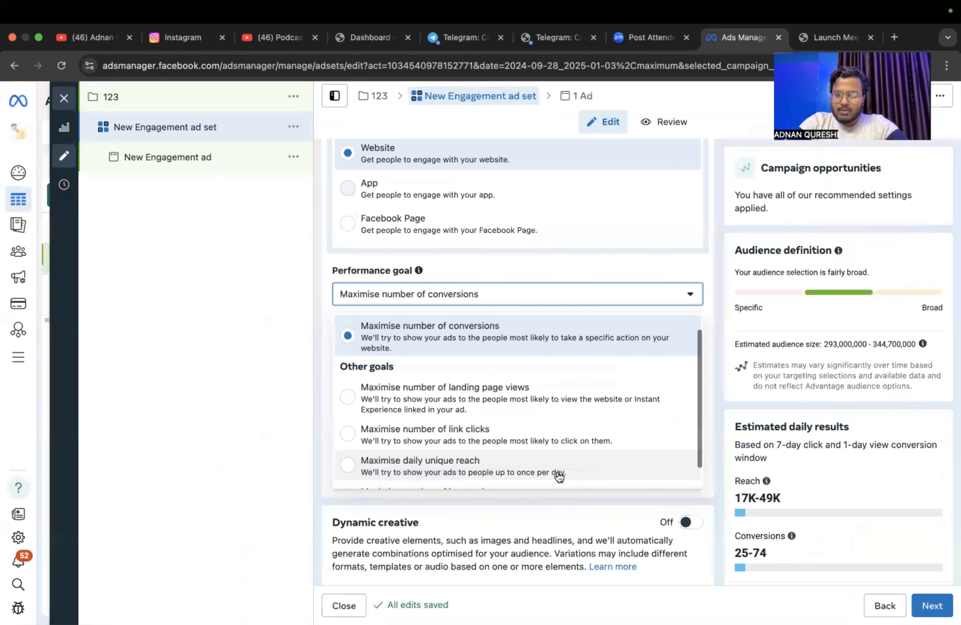
scroll(559, 477, up, 1)
scroll(559, 477, down, 3)
scroll(560, 477, up, 2)
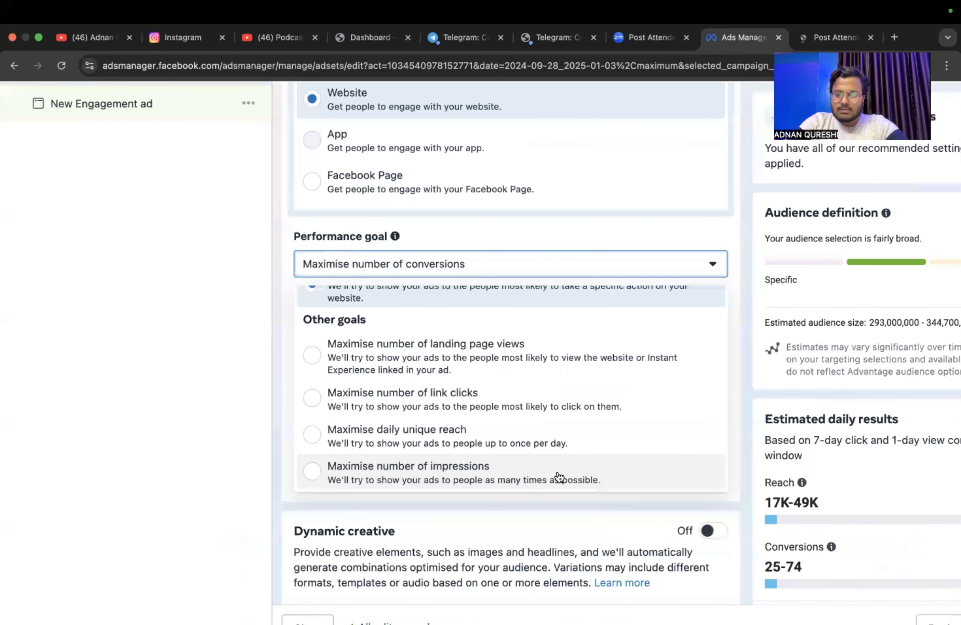
scroll(559, 478, up, 5)
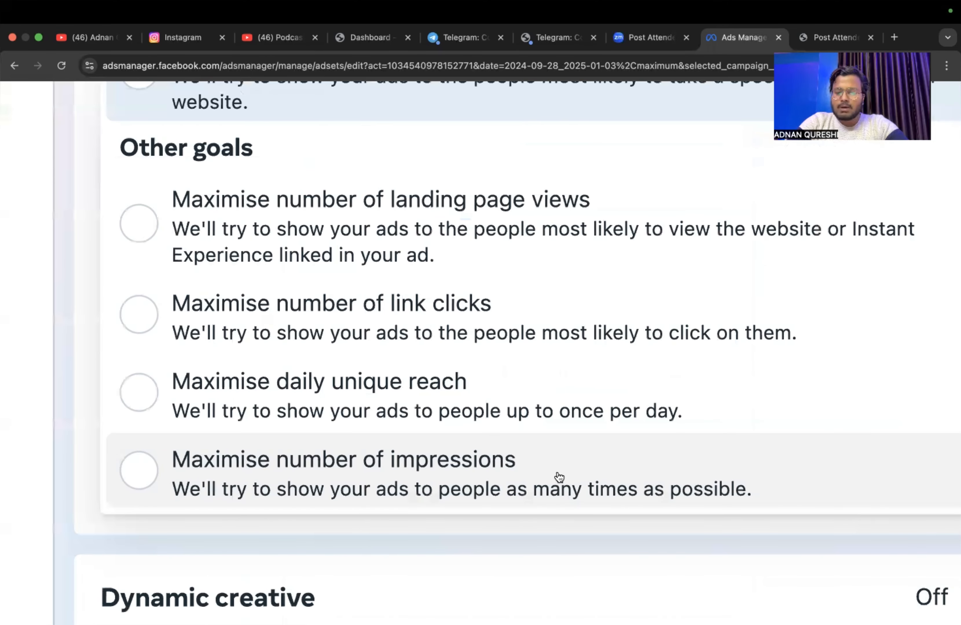
scroll(560, 477, left, 2)
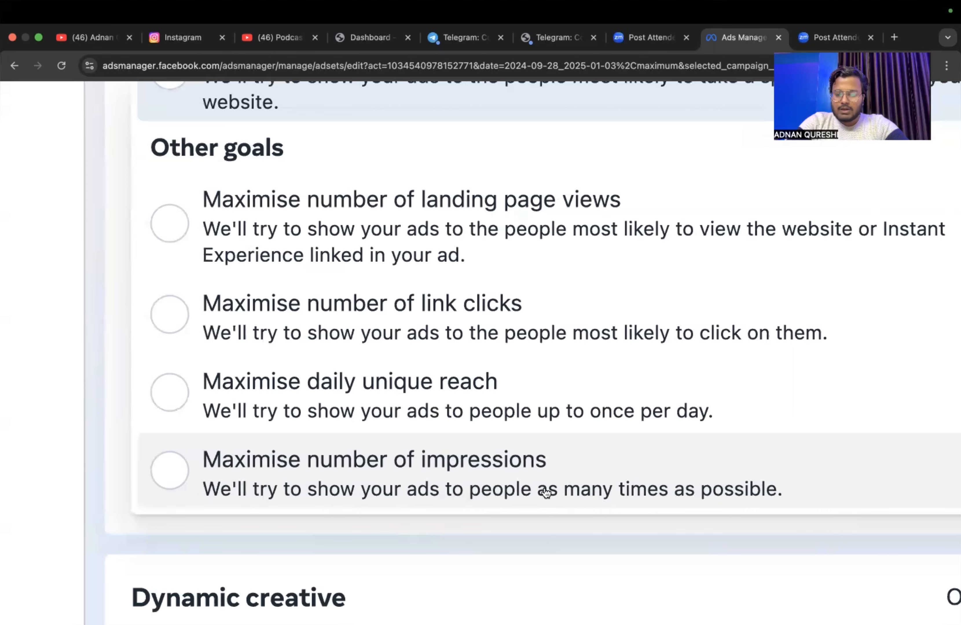
scroll(633, 488, down, 5)
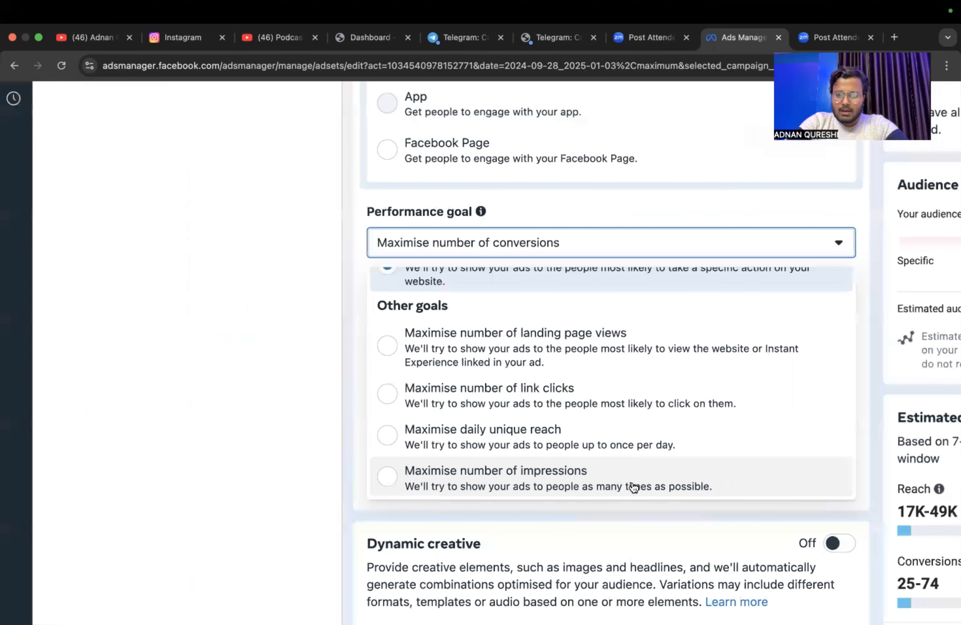
scroll(612, 456, up, 3)
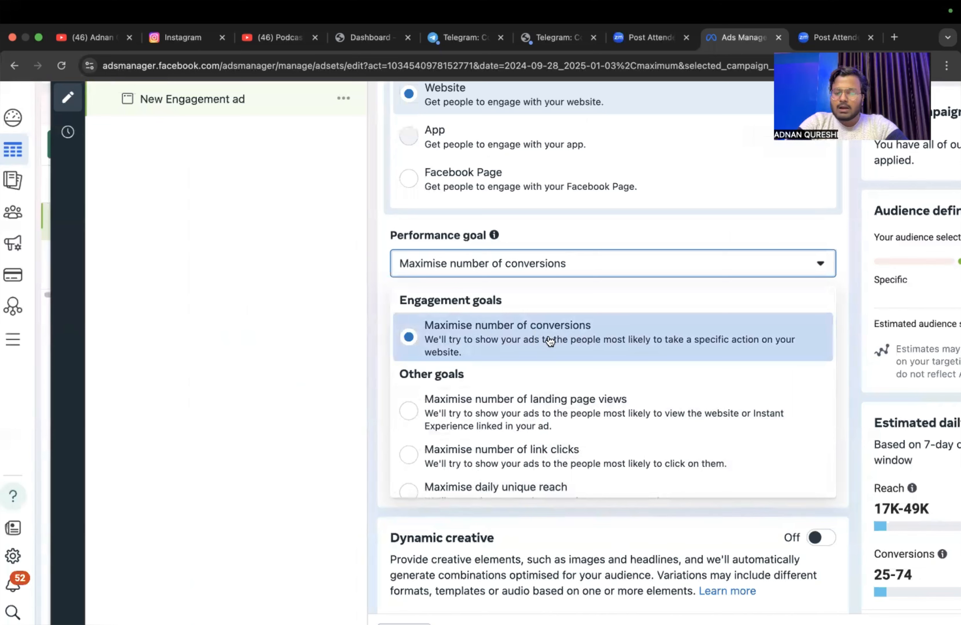
scroll(455, 367, down, 2)
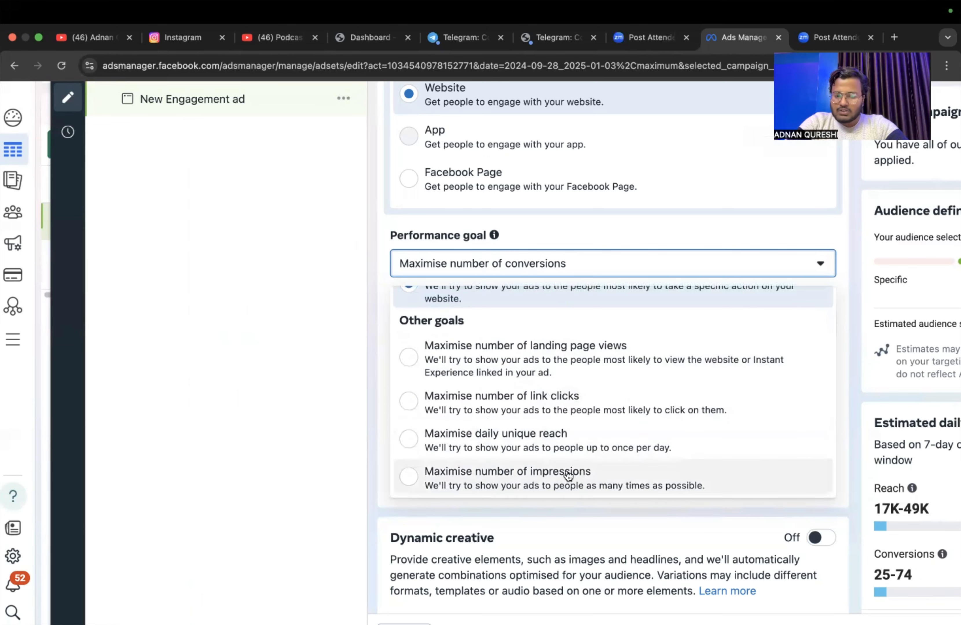
scroll(568, 474, down, 1)
scroll(566, 474, down, 1)
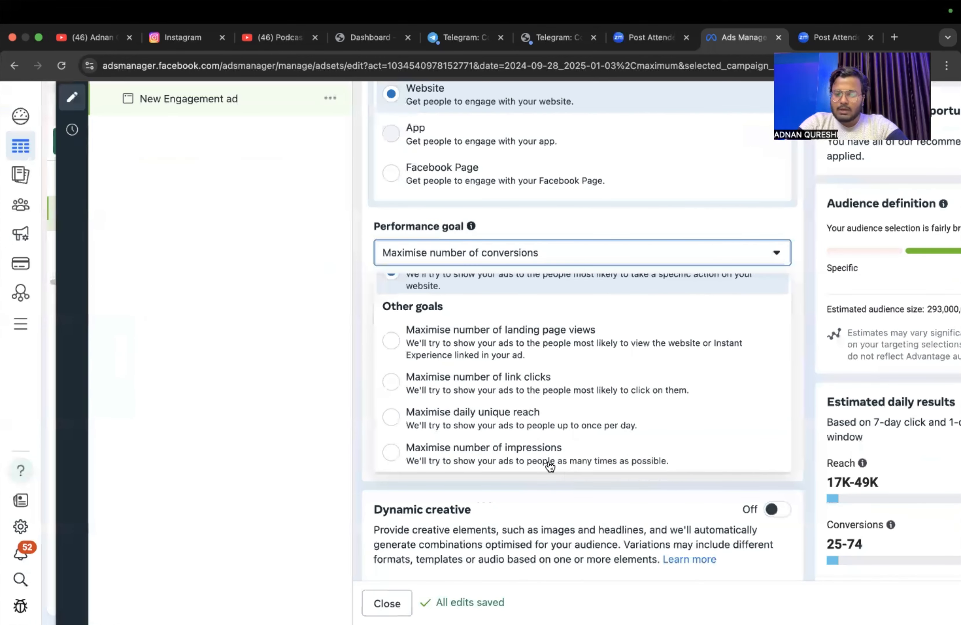
scroll(550, 467, down, 2)
click(451, 300)
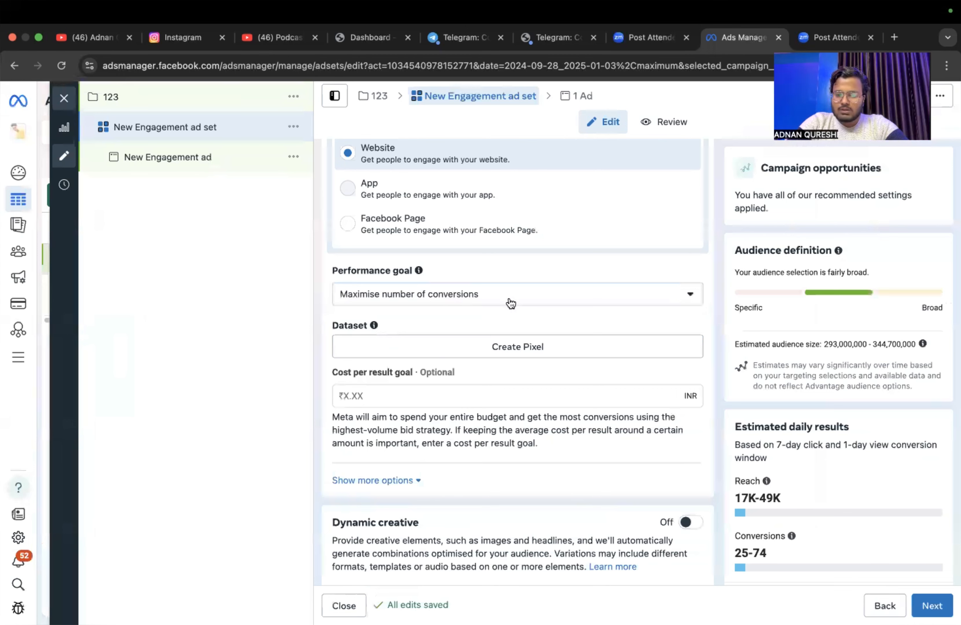
click(511, 303)
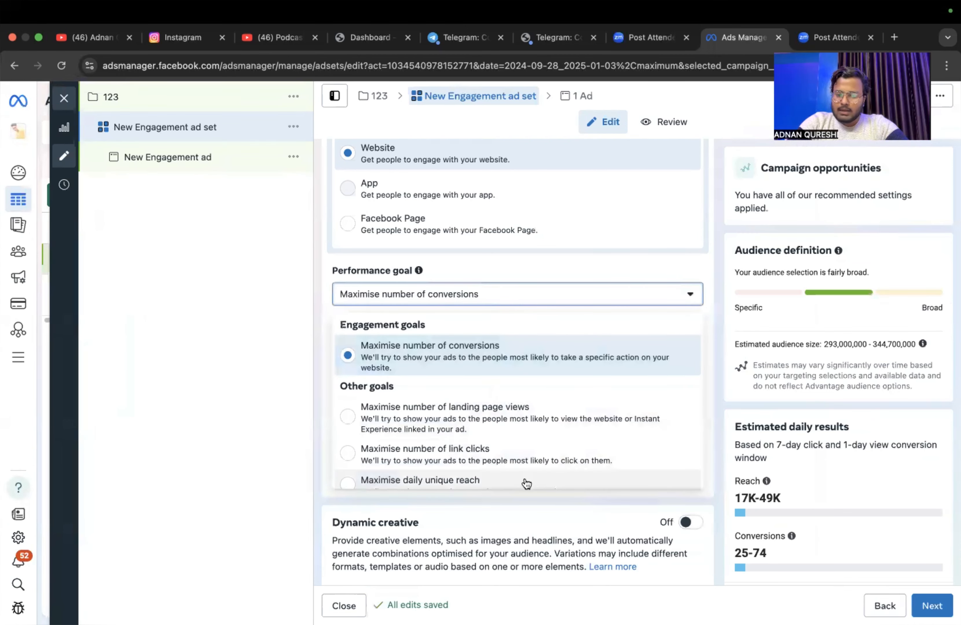
scroll(525, 482, down, 2)
scroll(525, 481, up, 2)
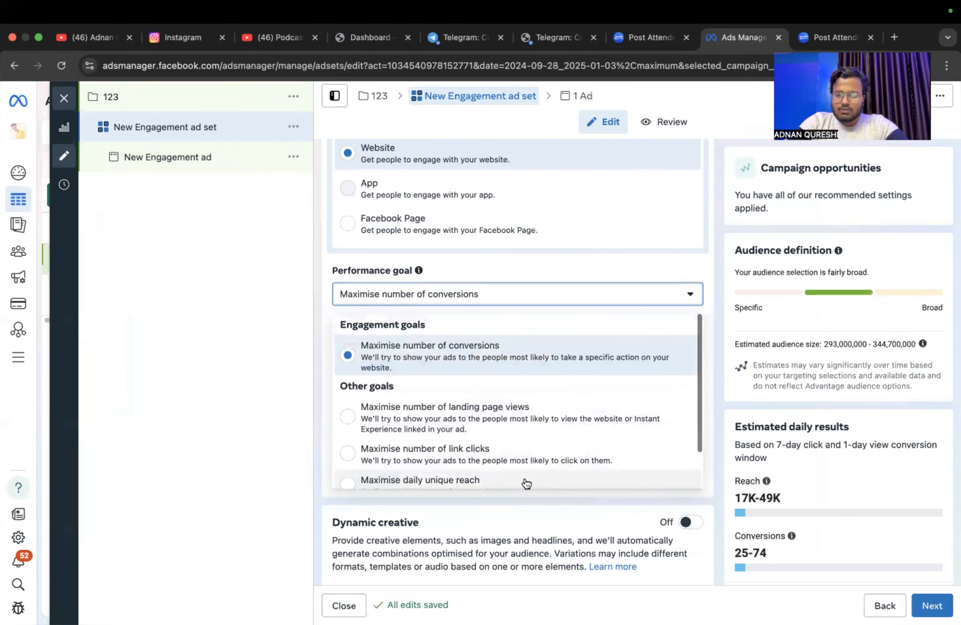
click(545, 297)
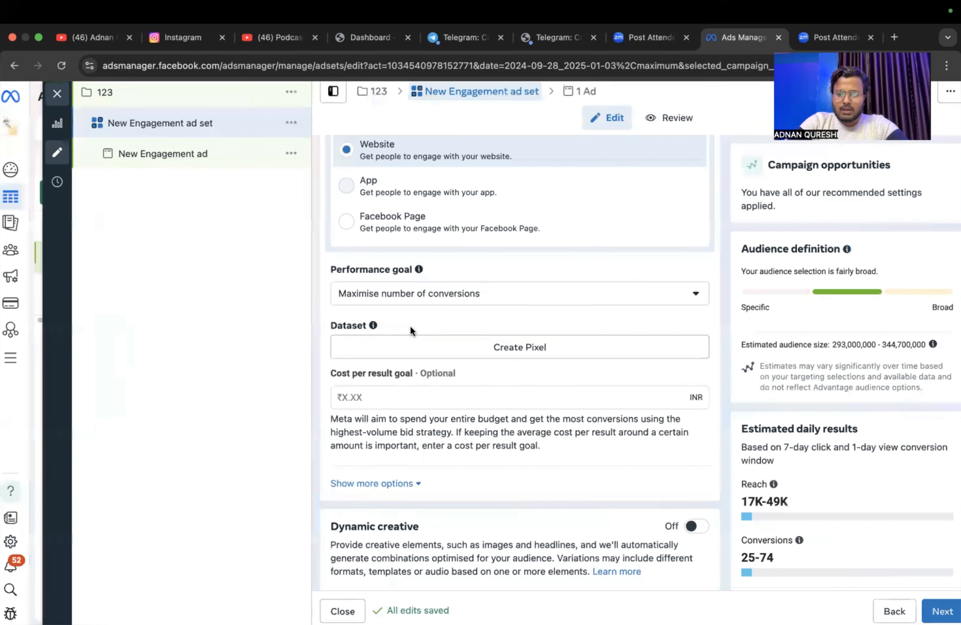
Step: View the pixel creation form for the ad set's dataset, then leave it without creating a pixel
scroll(410, 328, up, 3)
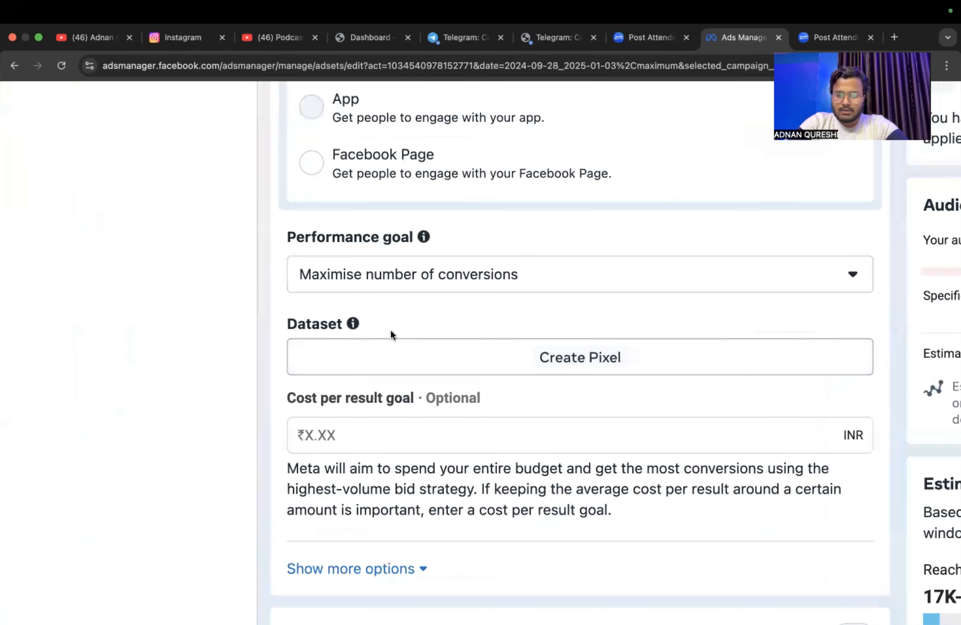
click(564, 358)
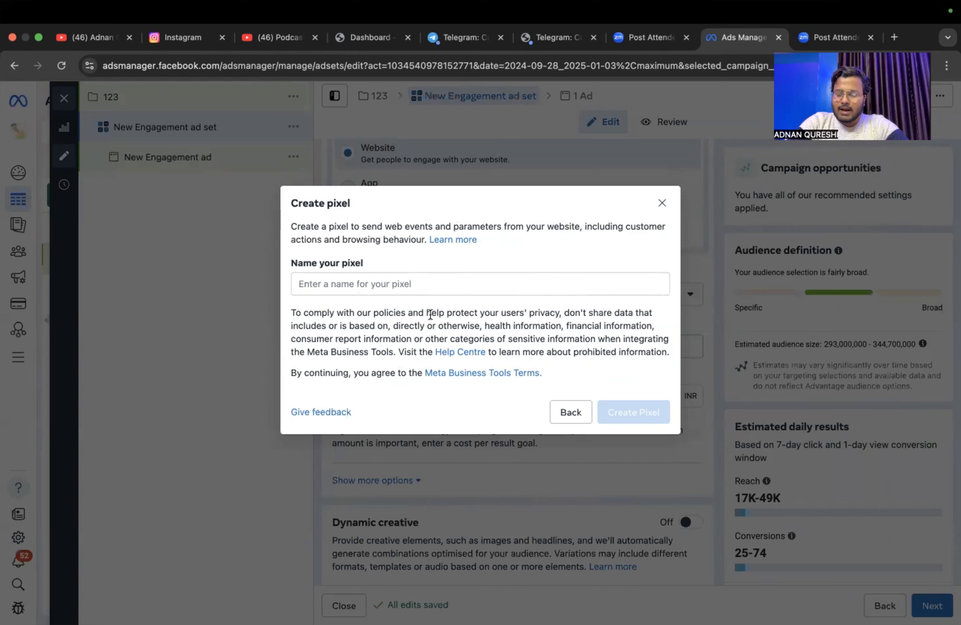
click(572, 413)
Step: Set the ad set's daily budget to ₹200 and enable an end date in its schedule
scroll(570, 455, down, 5)
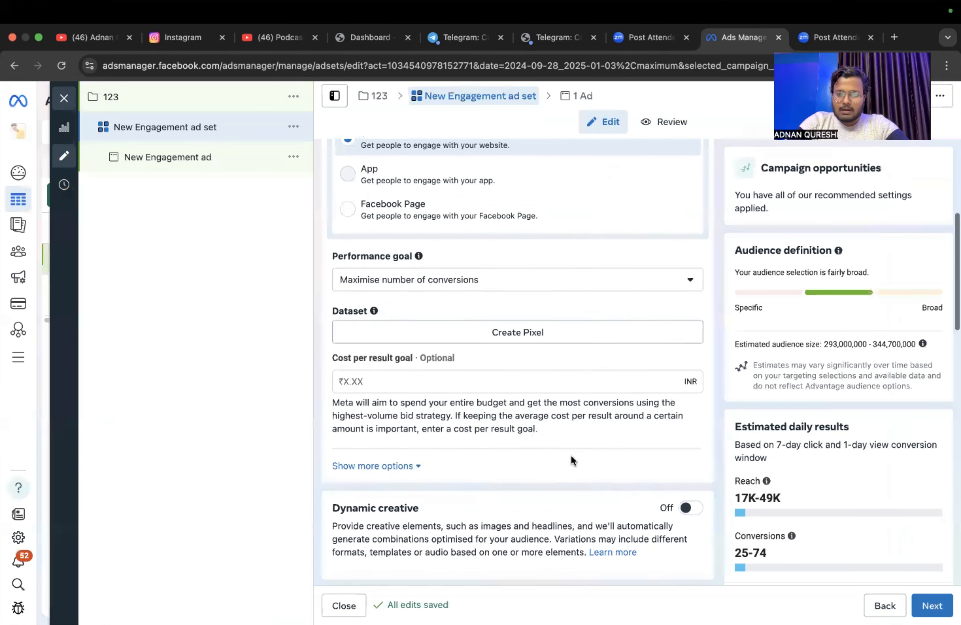
scroll(676, 384, down, 3)
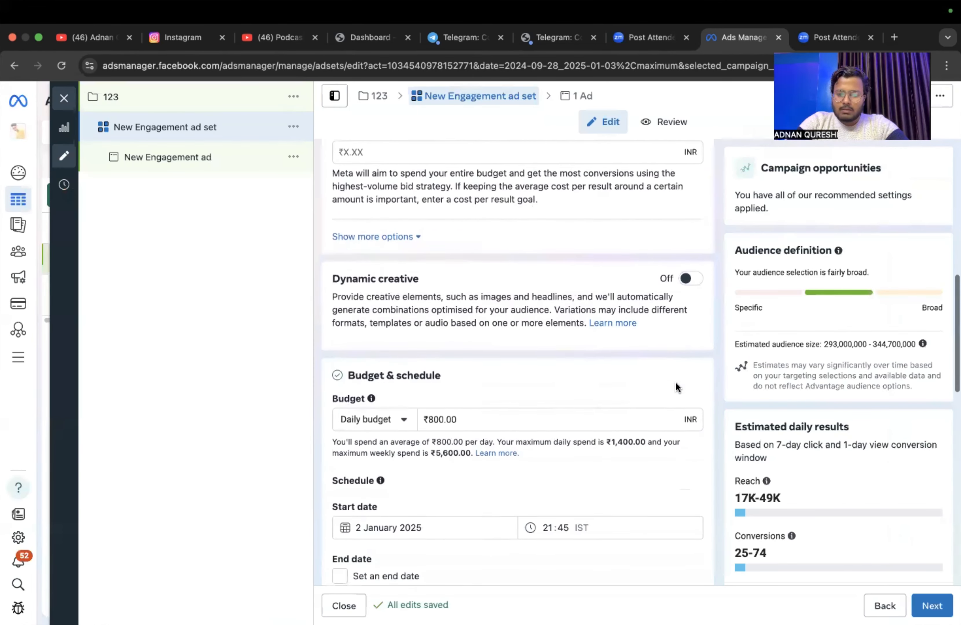
scroll(676, 384, down, 2)
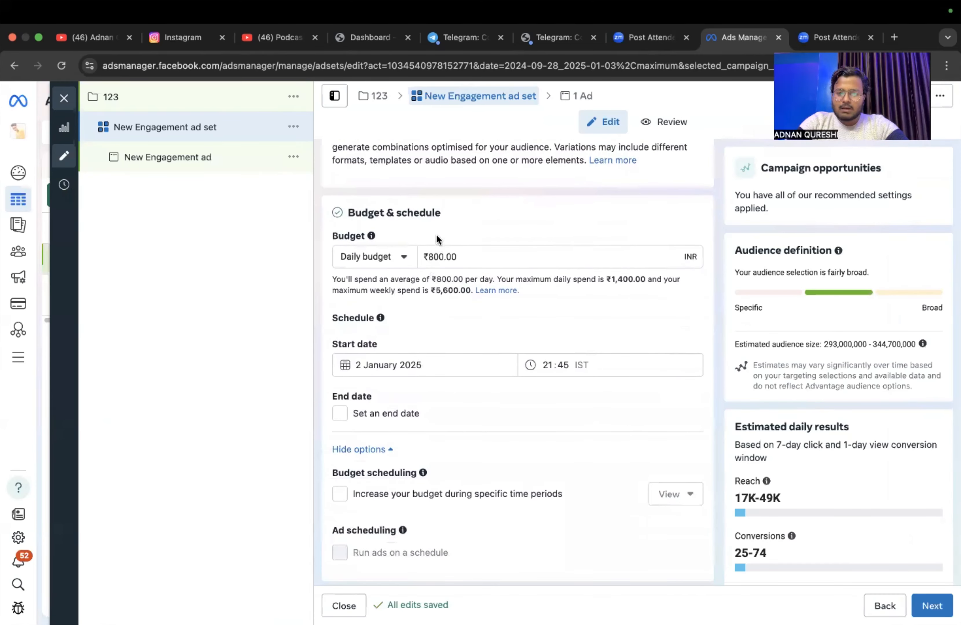
click(433, 255)
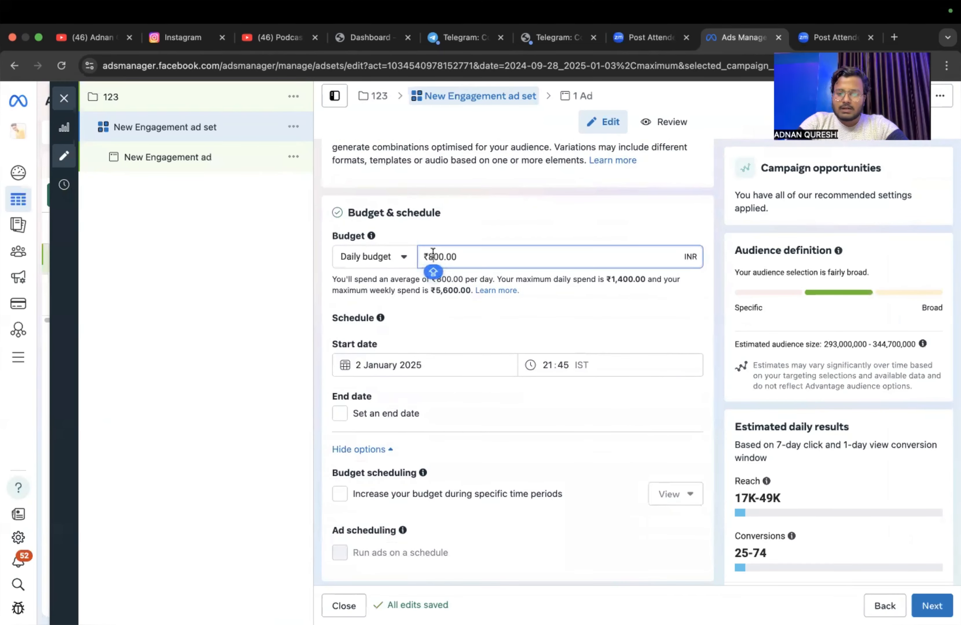
key(BackSpace)
text(2)
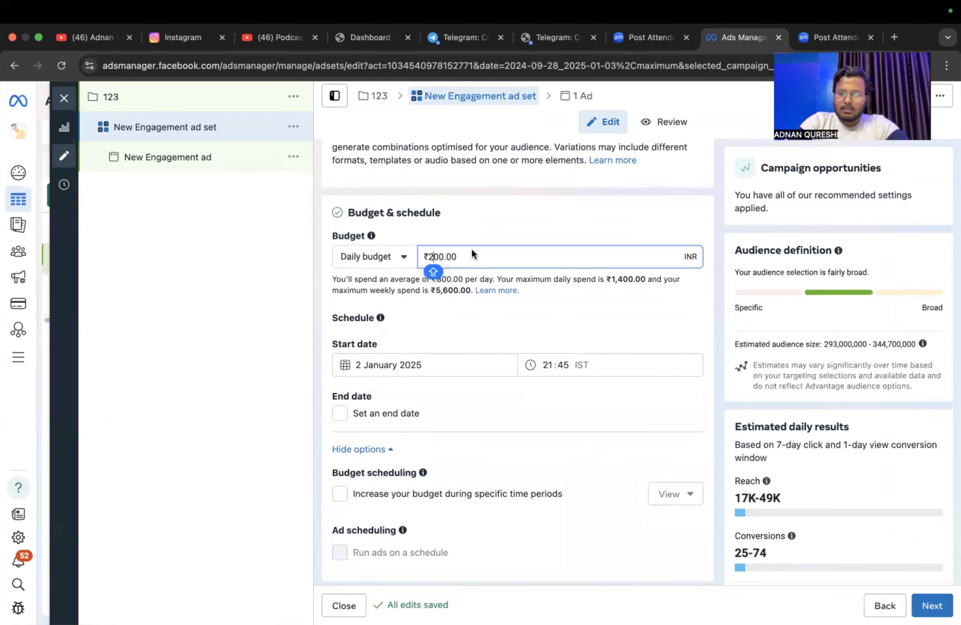
scroll(431, 256, up, 2)
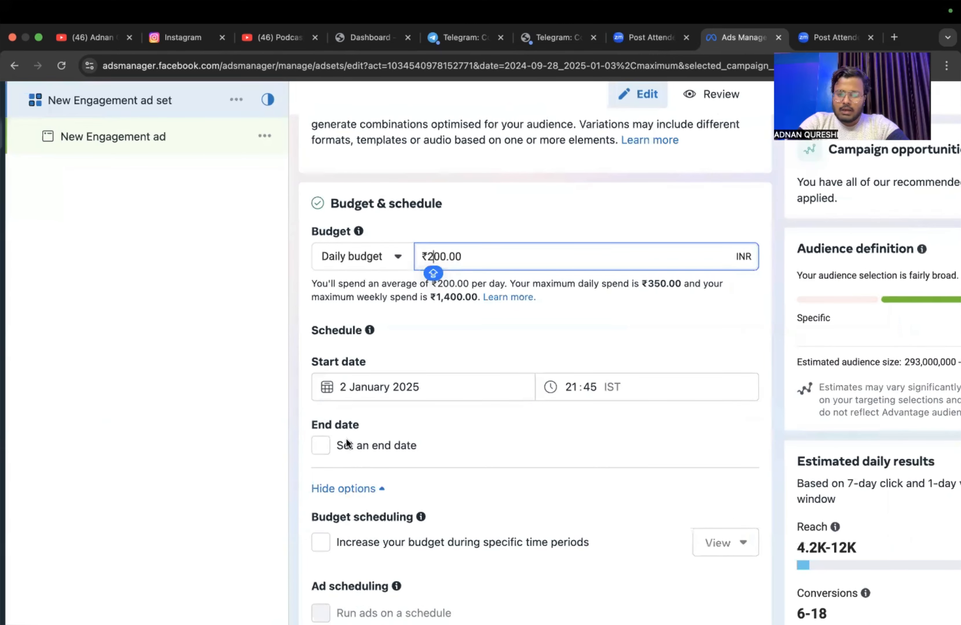
click(320, 446)
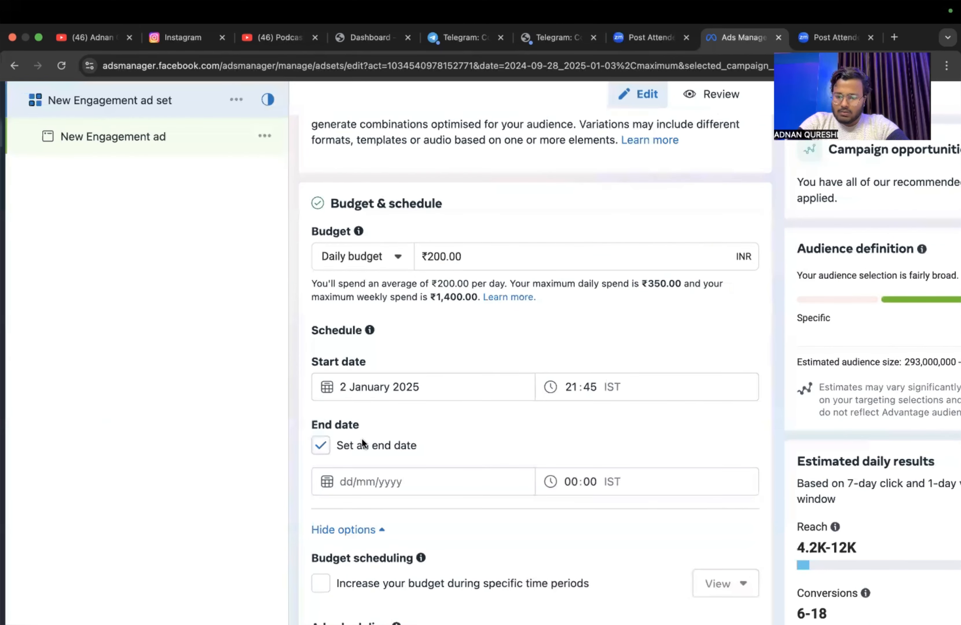
Step: Switch the ad set from Advantage+ audience to the original audience options
scroll(472, 441, down, 2)
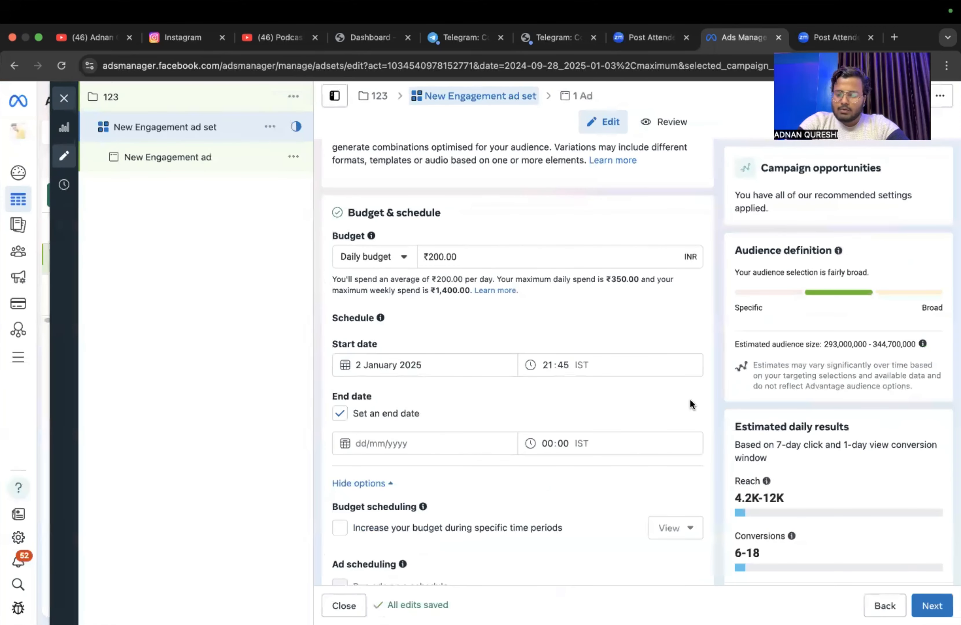
scroll(765, 493, down, 3)
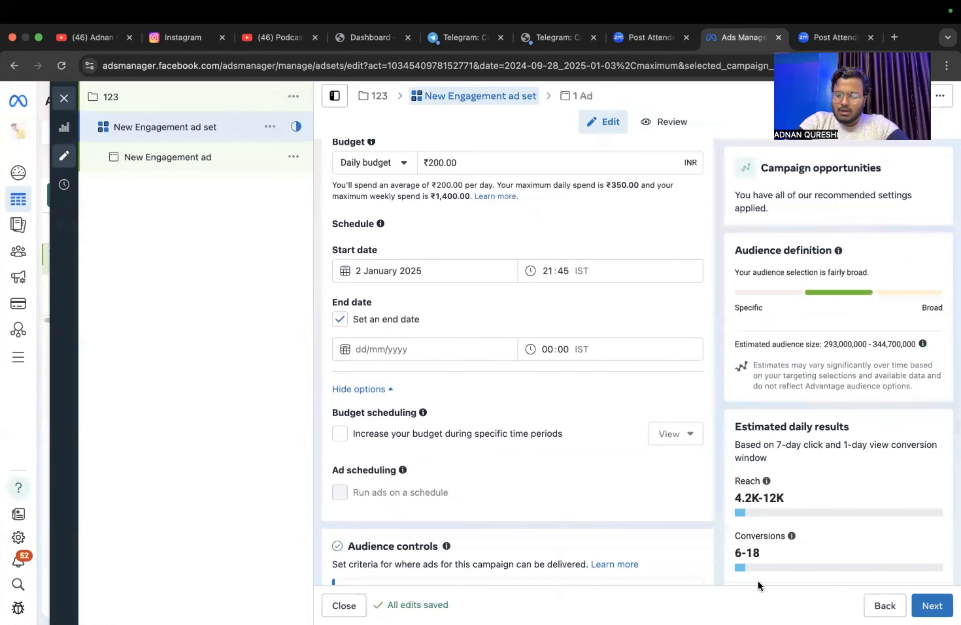
scroll(506, 497, down, 10)
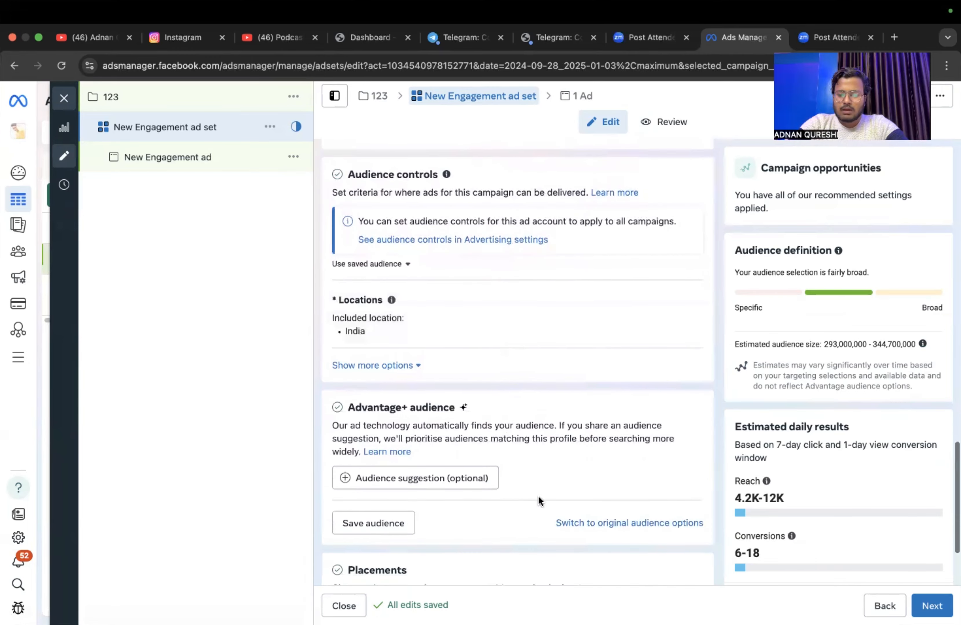
click(612, 524)
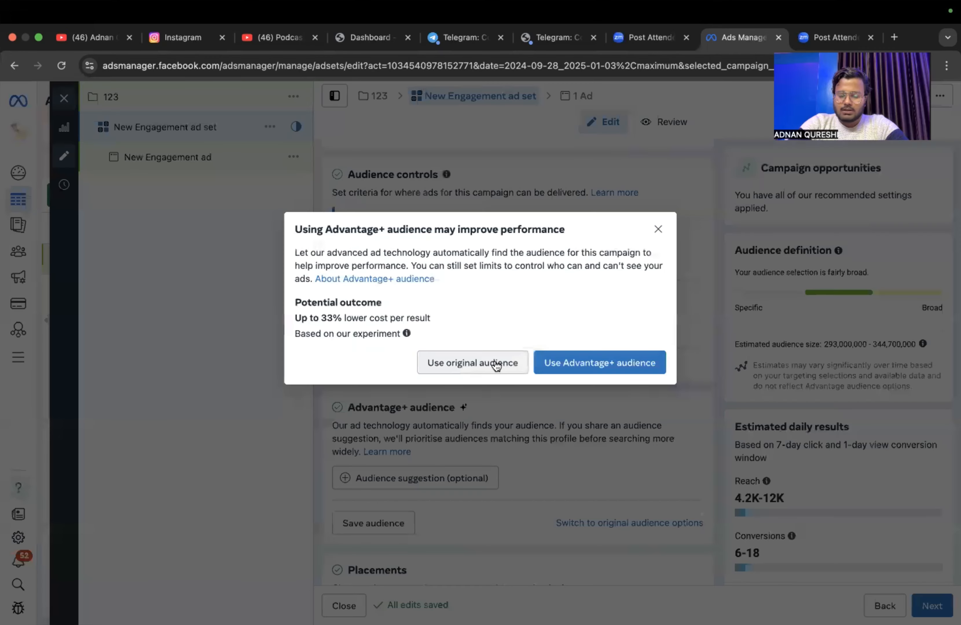
click(497, 365)
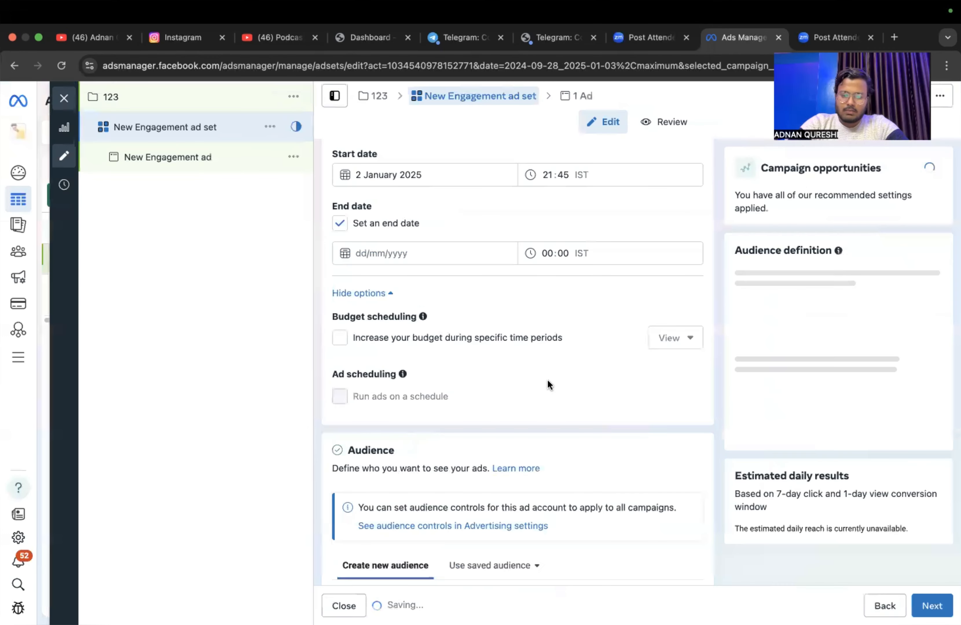
Step: Review the ad set's audience settings and open its placements for editing to show the Advantage+ and manual choices
scroll(548, 382, down, 5)
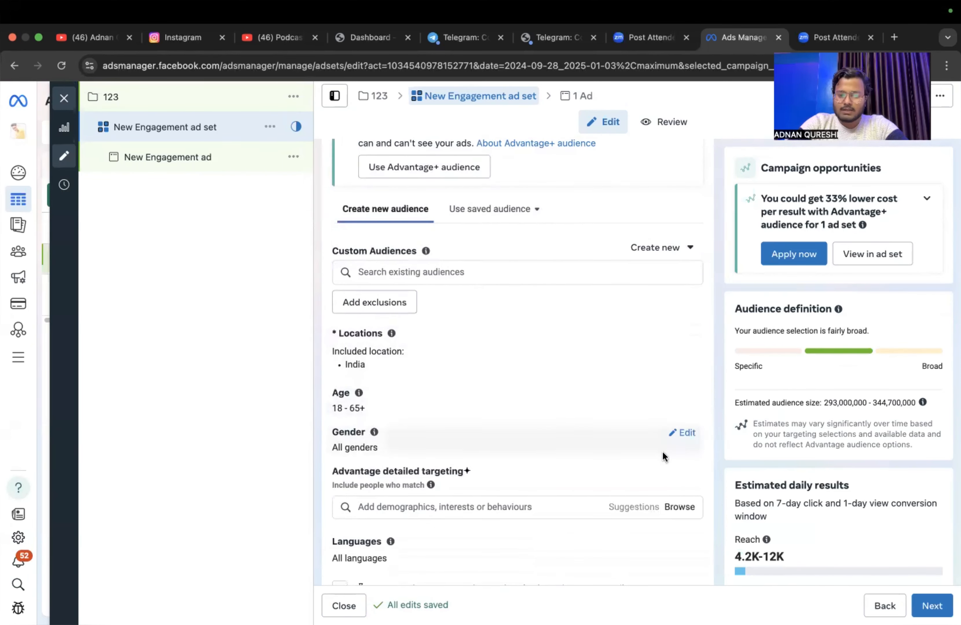
scroll(585, 483, down, 2)
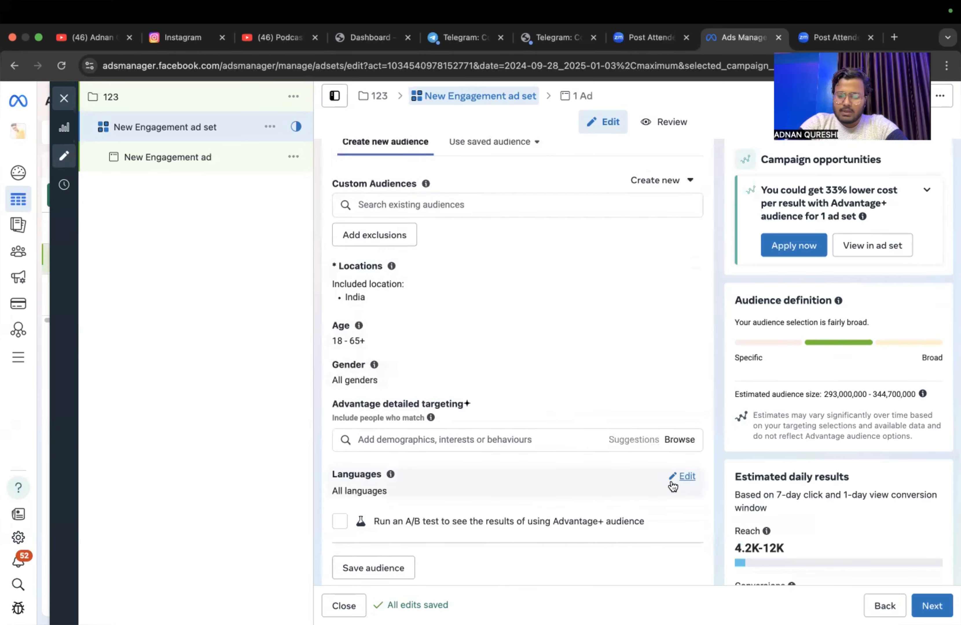
scroll(669, 483, down, 4)
scroll(670, 487, down, 1)
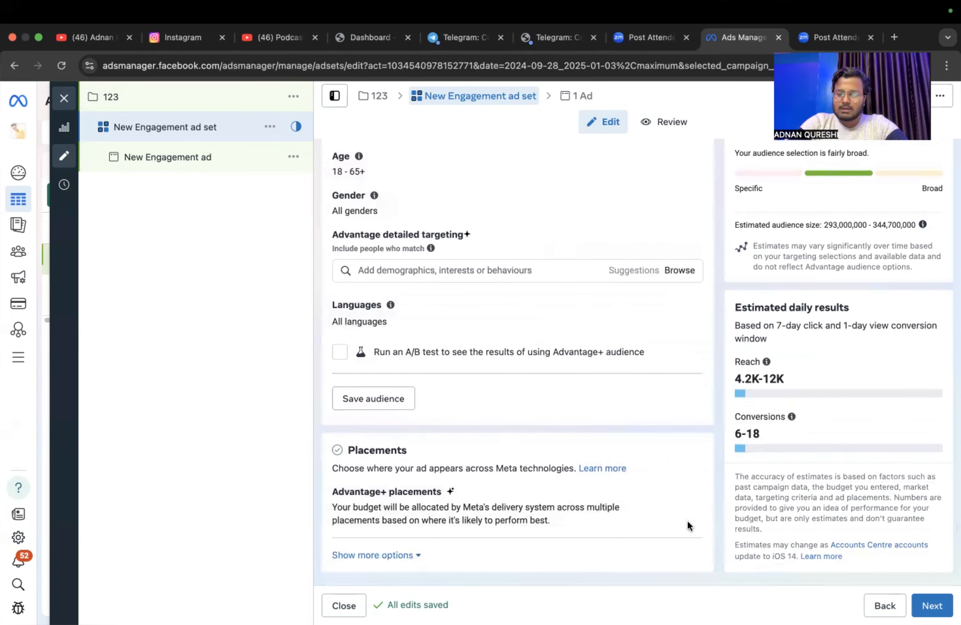
click(687, 501)
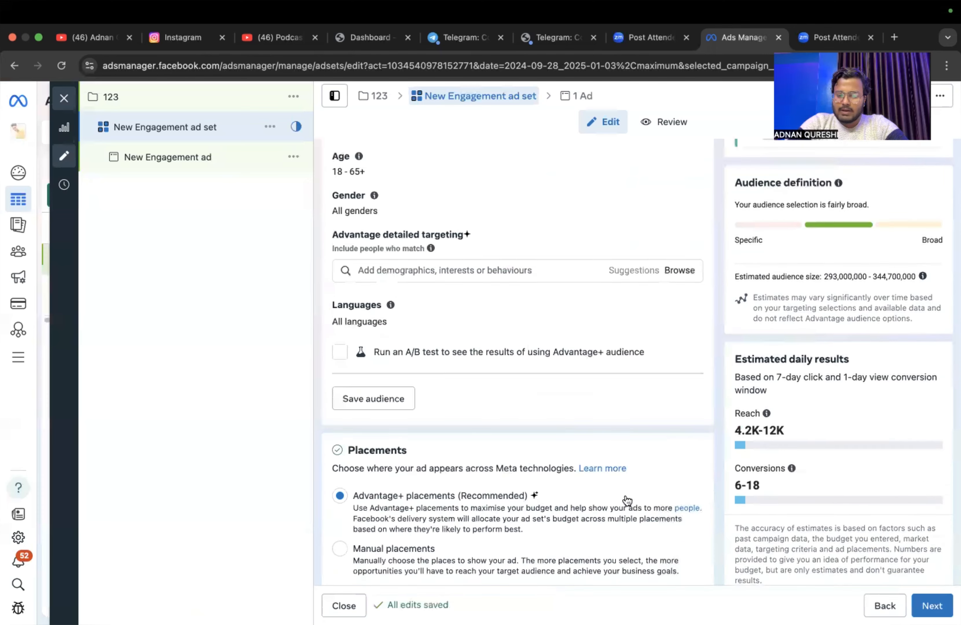
scroll(527, 504, down, 2)
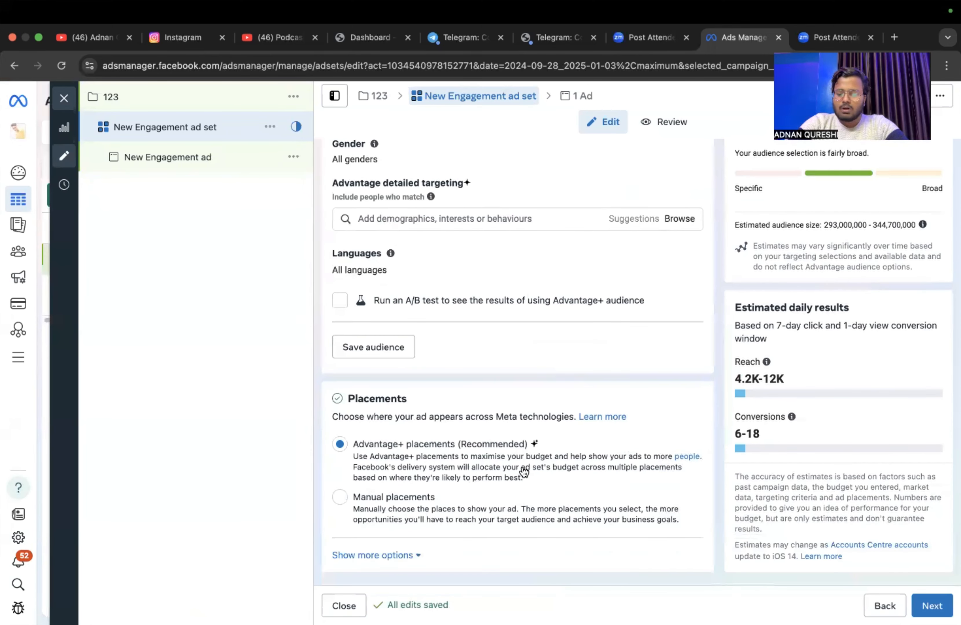
Step: Switch the ad set to manual placements and review its device, platform and placement options
click(340, 497)
scroll(429, 501, down, 6)
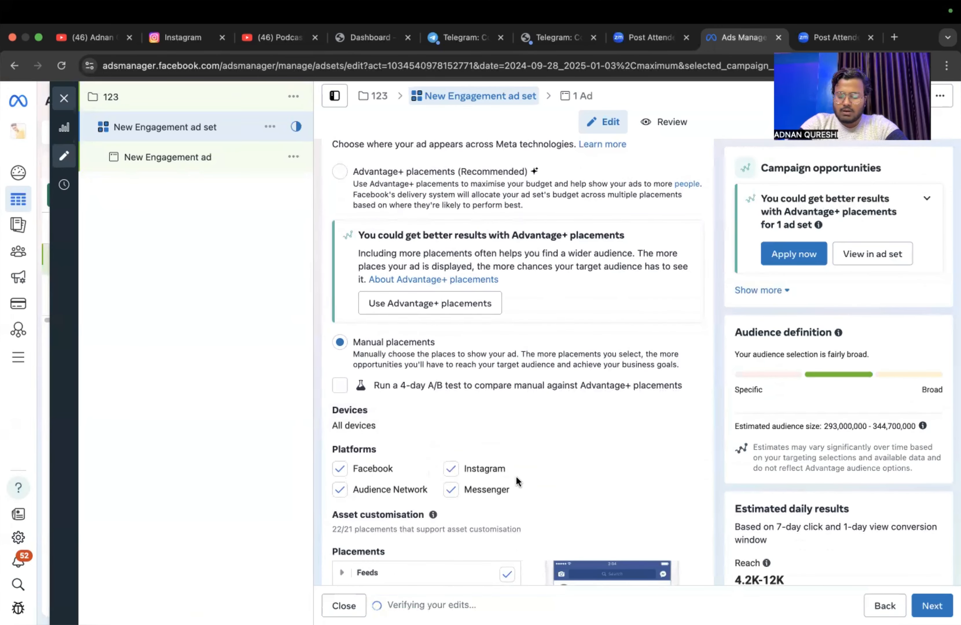
scroll(482, 493, down, 4)
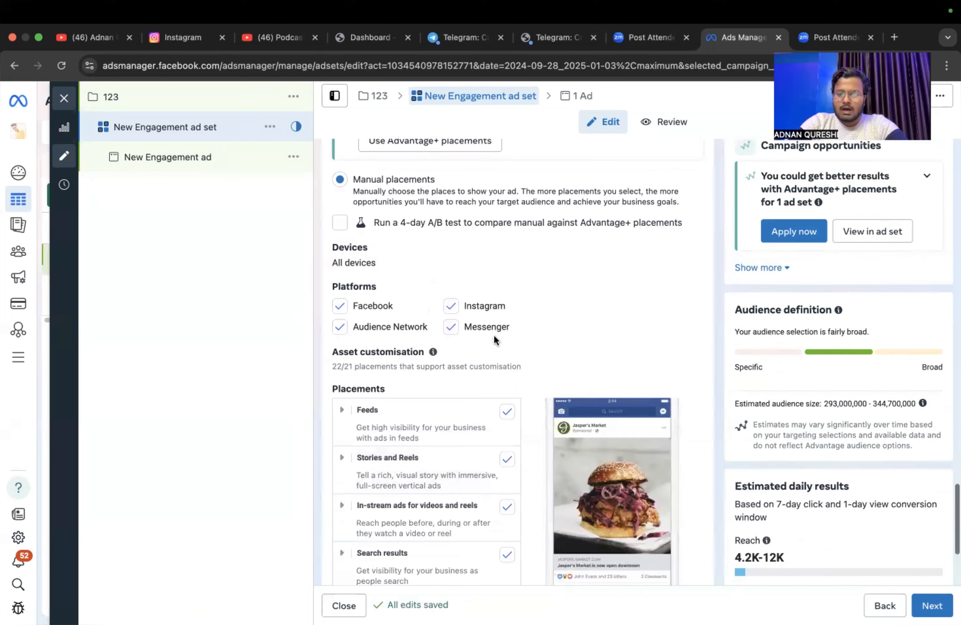
scroll(531, 290, up, 12)
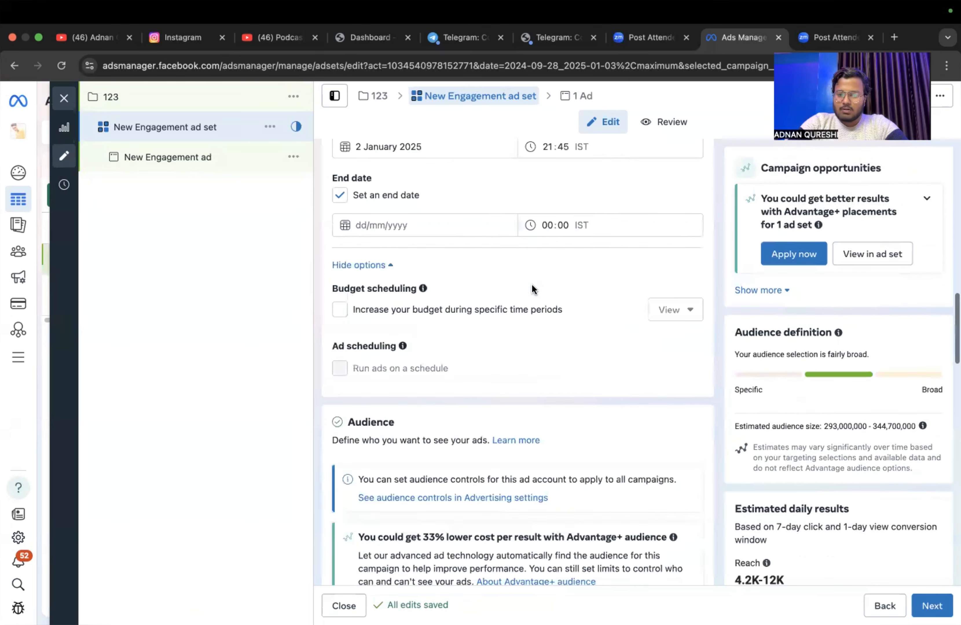
scroll(511, 419, down, 10)
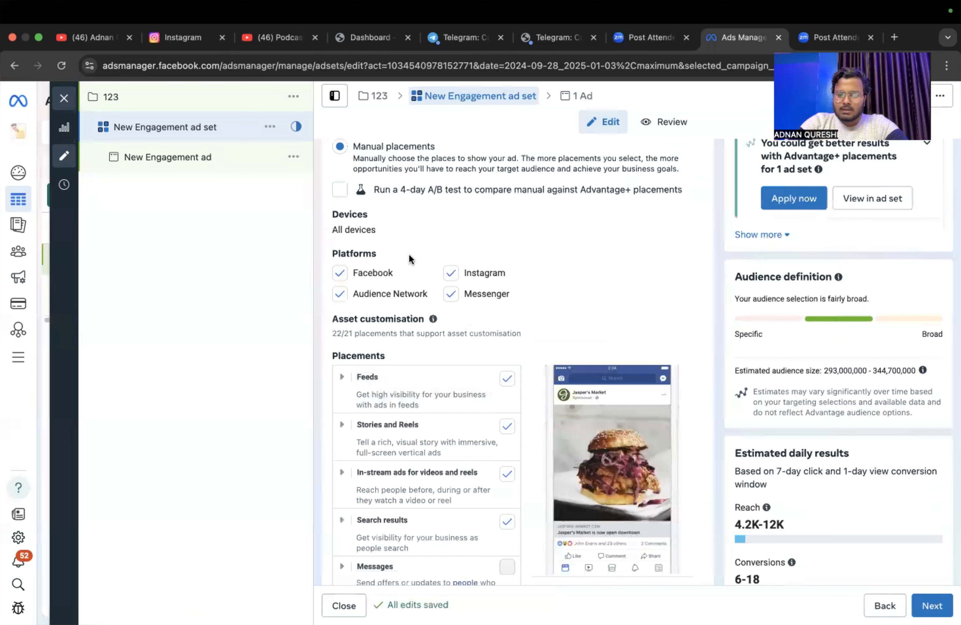
Step: Restrict the platforms to Instagram by deselecting Facebook, Audience Network and Messenger, and check the estimated daily conversions
click(369, 273)
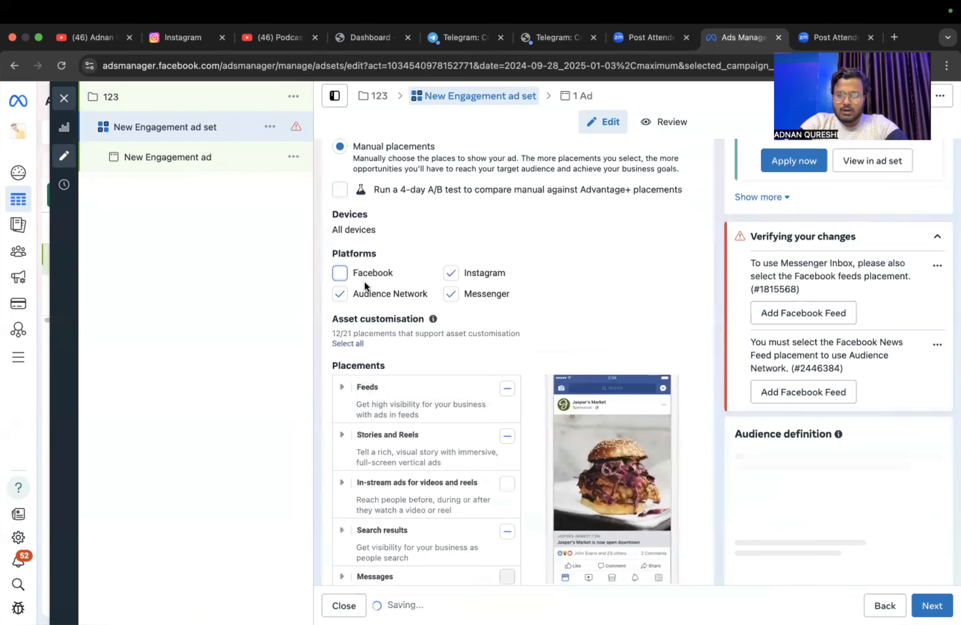
click(358, 297)
click(467, 294)
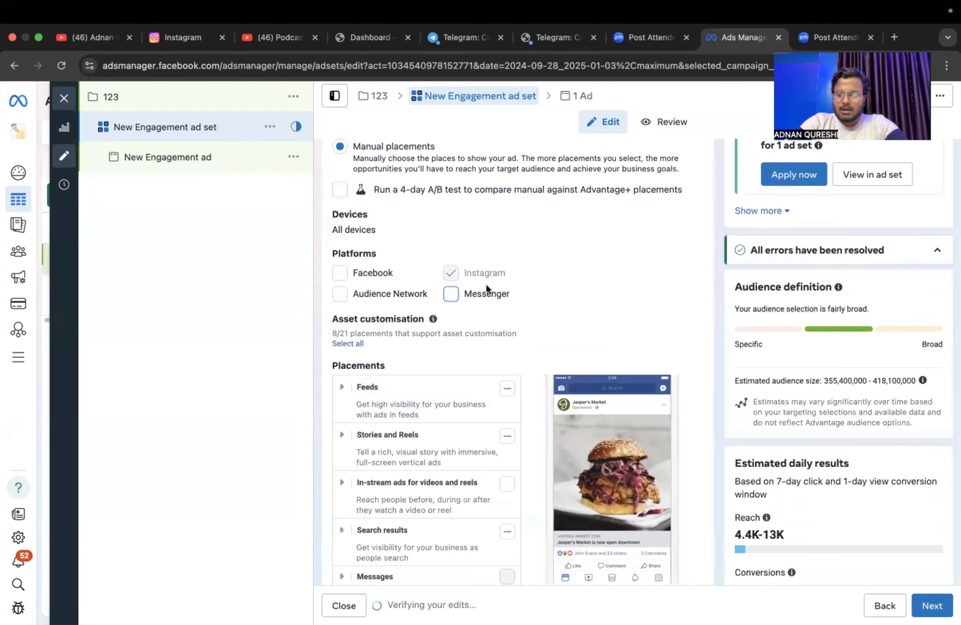
scroll(508, 367, down, 5)
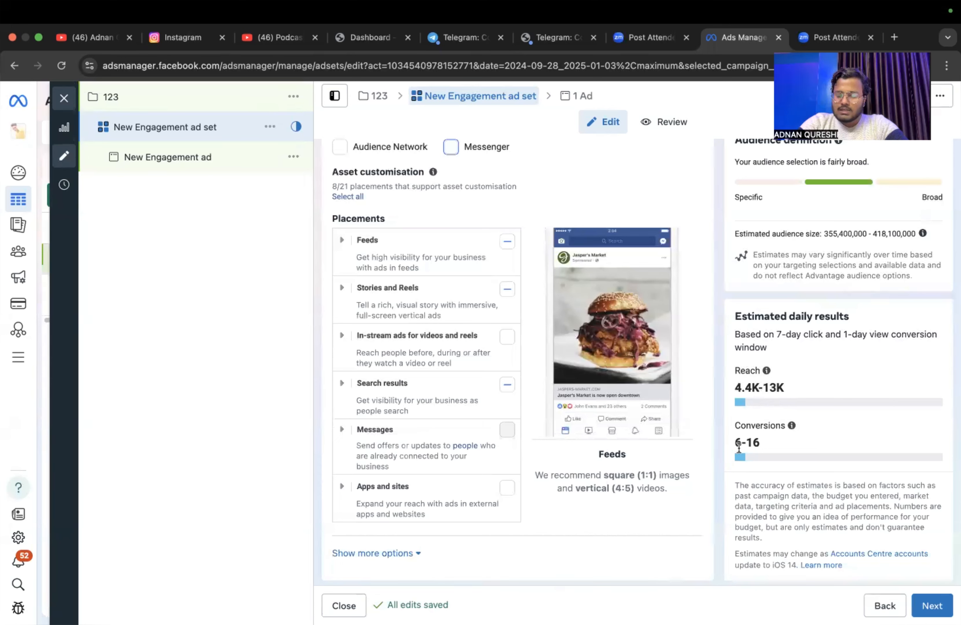
drag(733, 446, 816, 440)
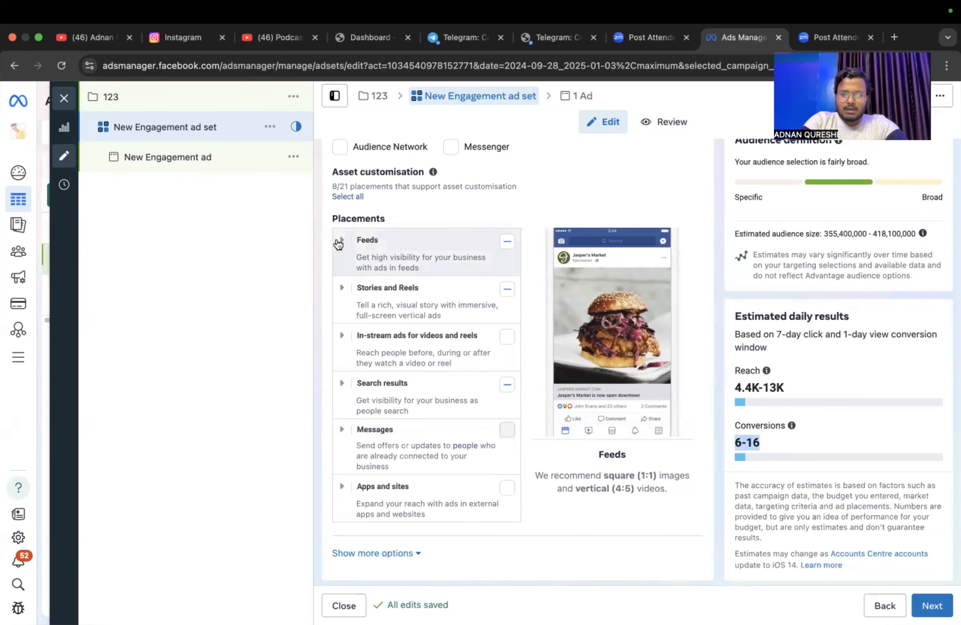
Step: Check how many placements support asset customisation, and expand the Feeds placements to review which ones are selected
scroll(439, 223, up, 5)
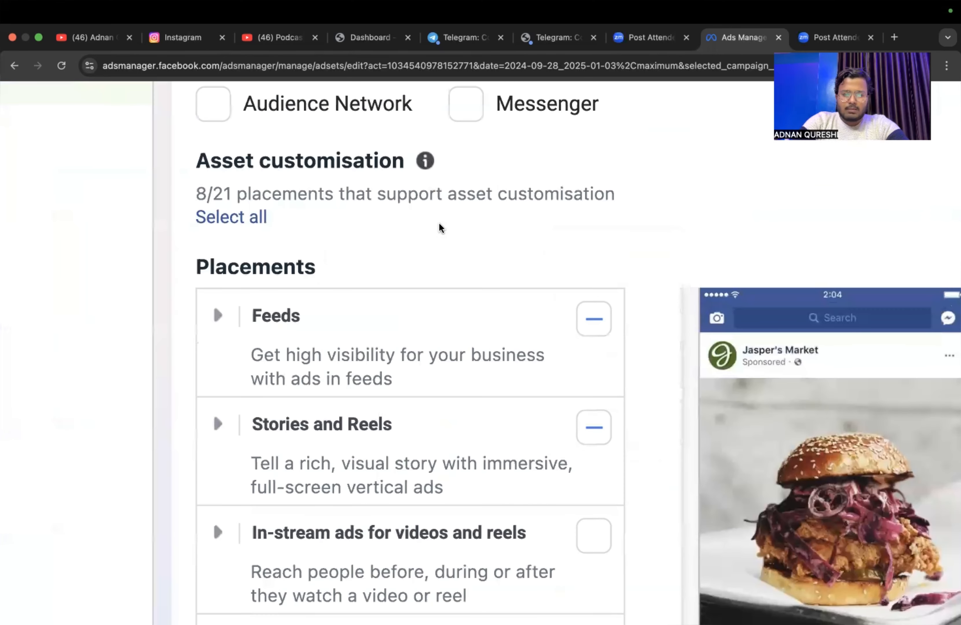
drag(208, 198, 189, 195)
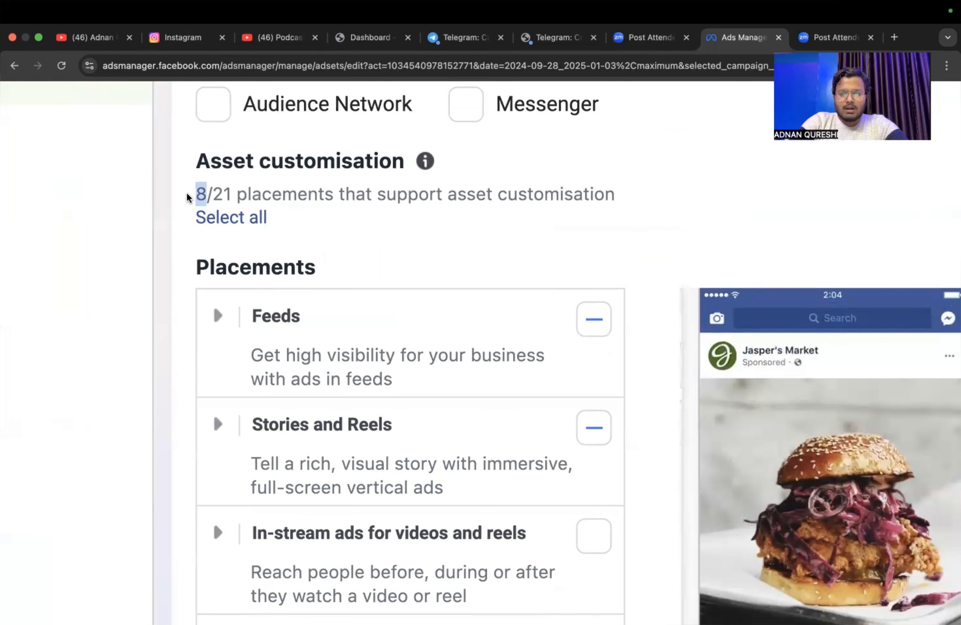
click(231, 333)
scroll(472, 368, down, 5)
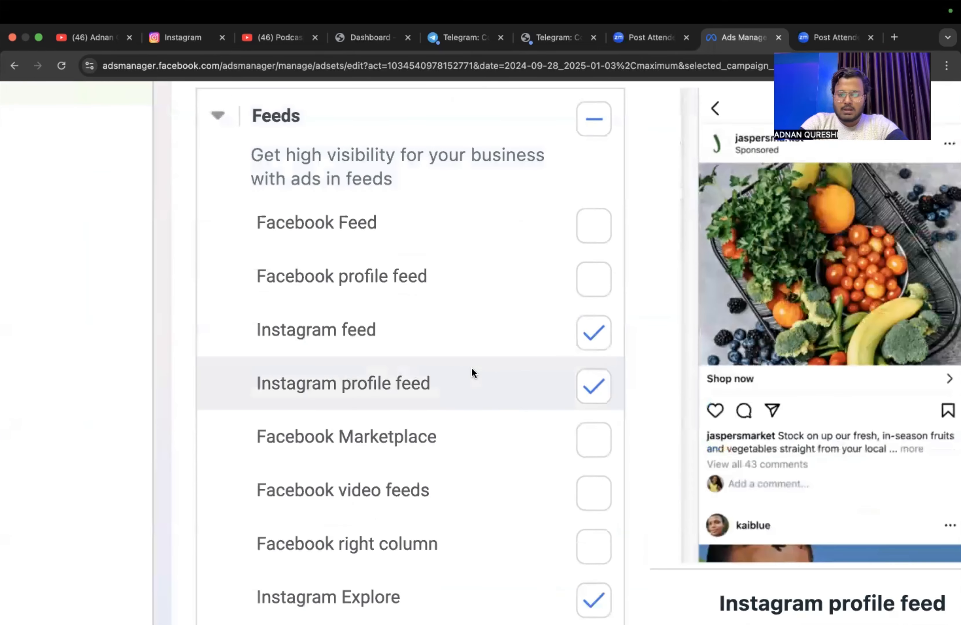
scroll(472, 368, down, 2)
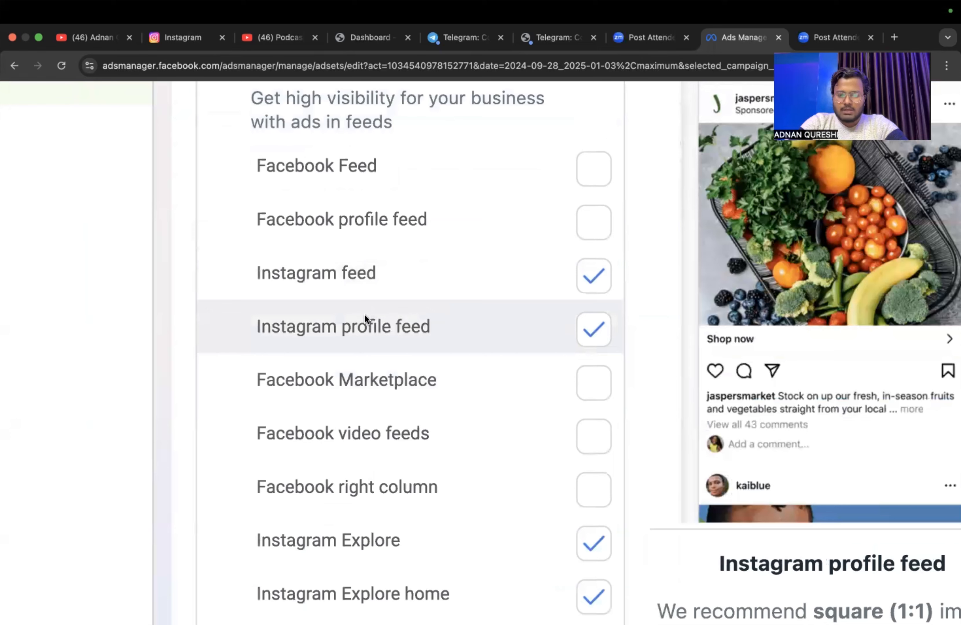
scroll(567, 318, down, 4)
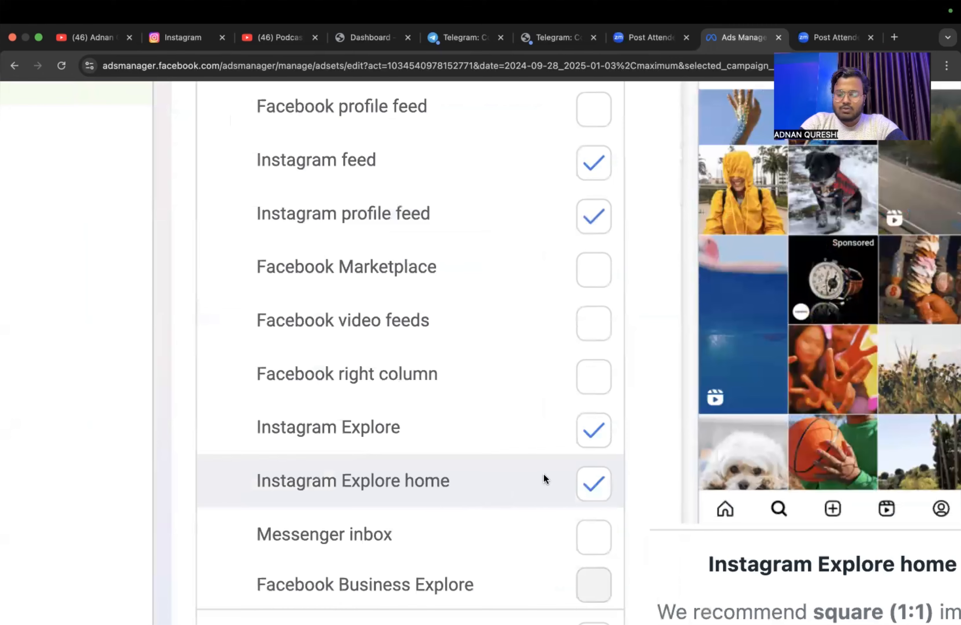
scroll(543, 474, down, 5)
scroll(544, 474, down, 2)
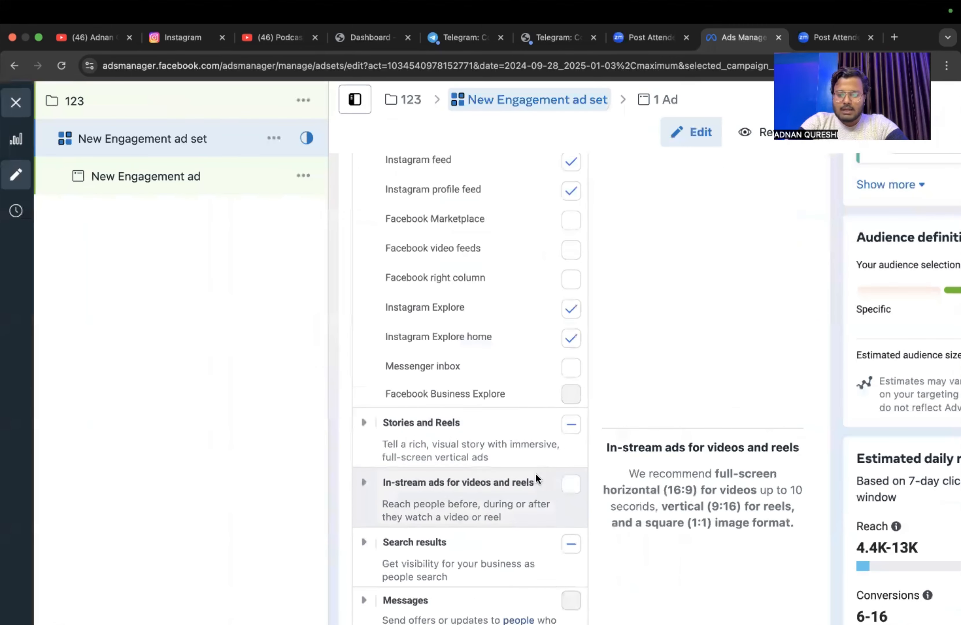
Step: Expand the Stories and Reels and Search results placement groups and review their selected options
click(365, 423)
scroll(508, 447, down, 3)
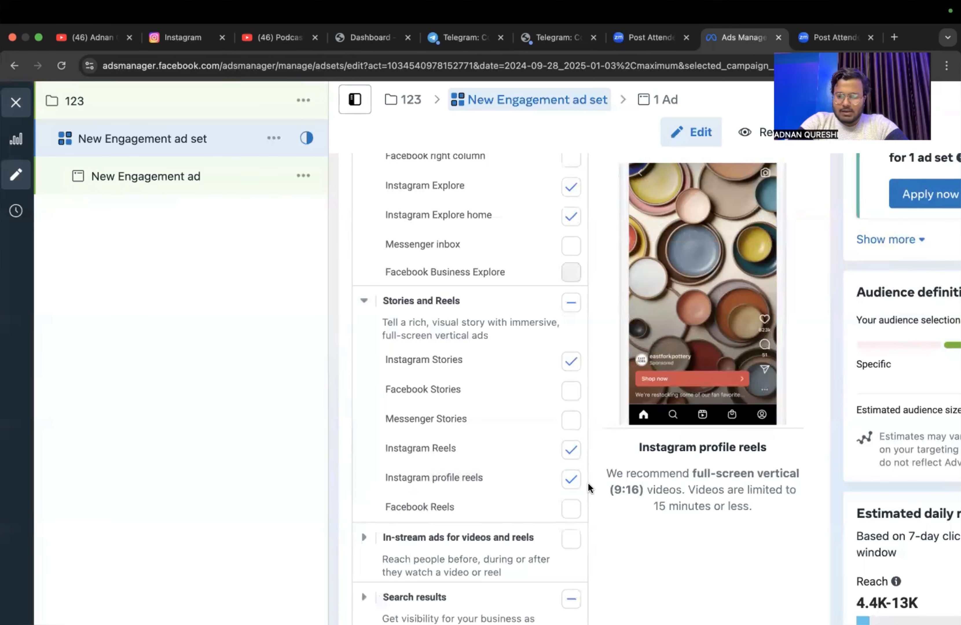
scroll(588, 483, down, 3)
scroll(589, 483, down, 3)
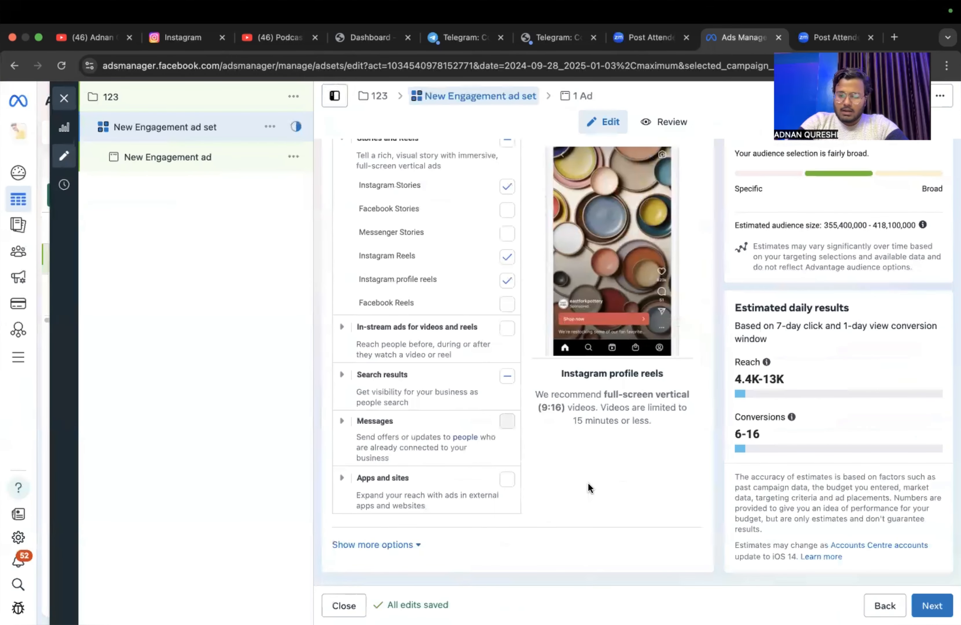
click(342, 379)
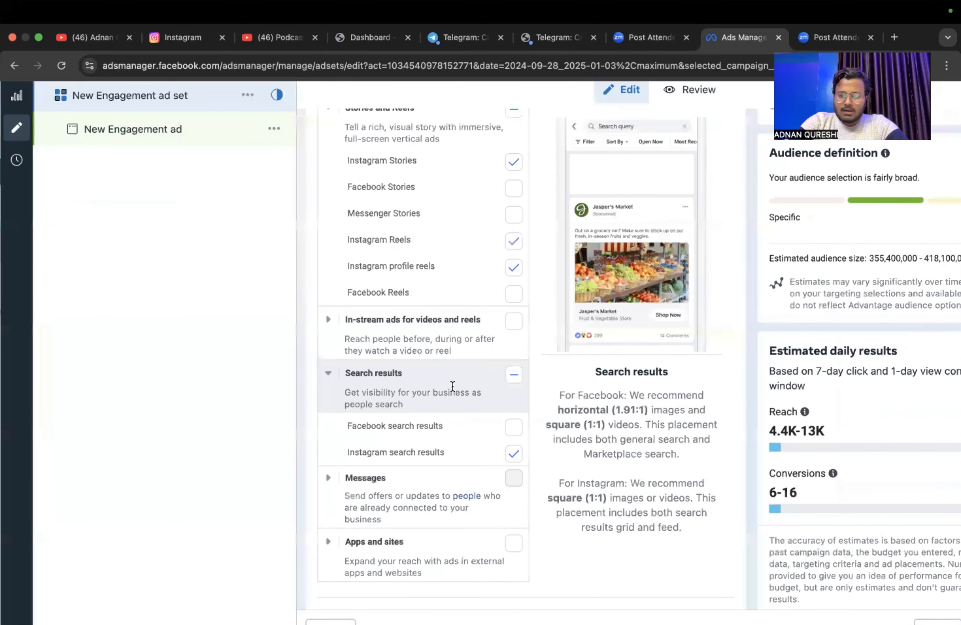
scroll(452, 386, up, 3)
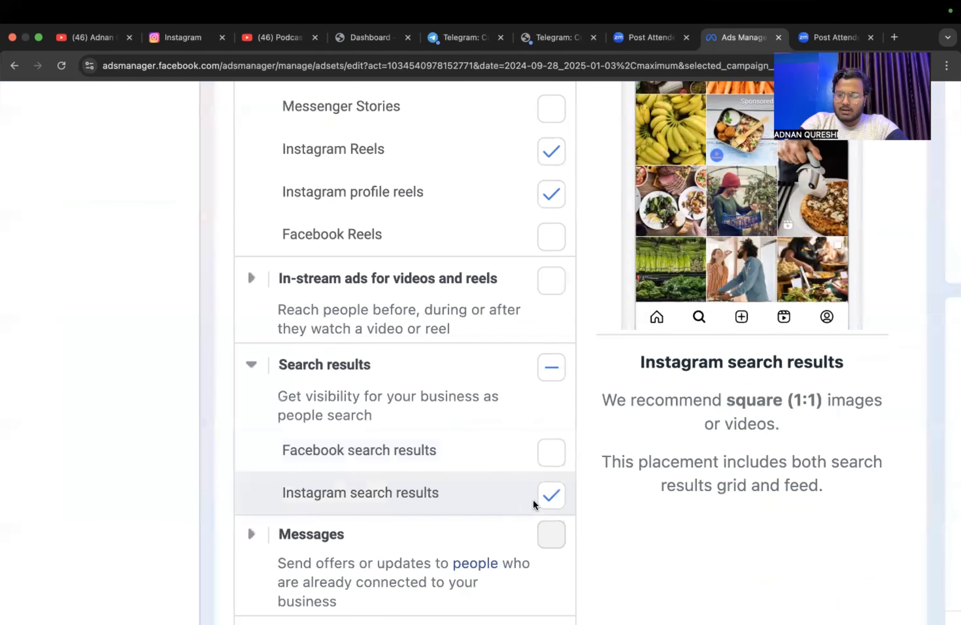
scroll(534, 503, down, 3)
Step: Deselect Instagram Explore home and Instagram profile feed in the Feeds placements
scroll(489, 447, up, 5)
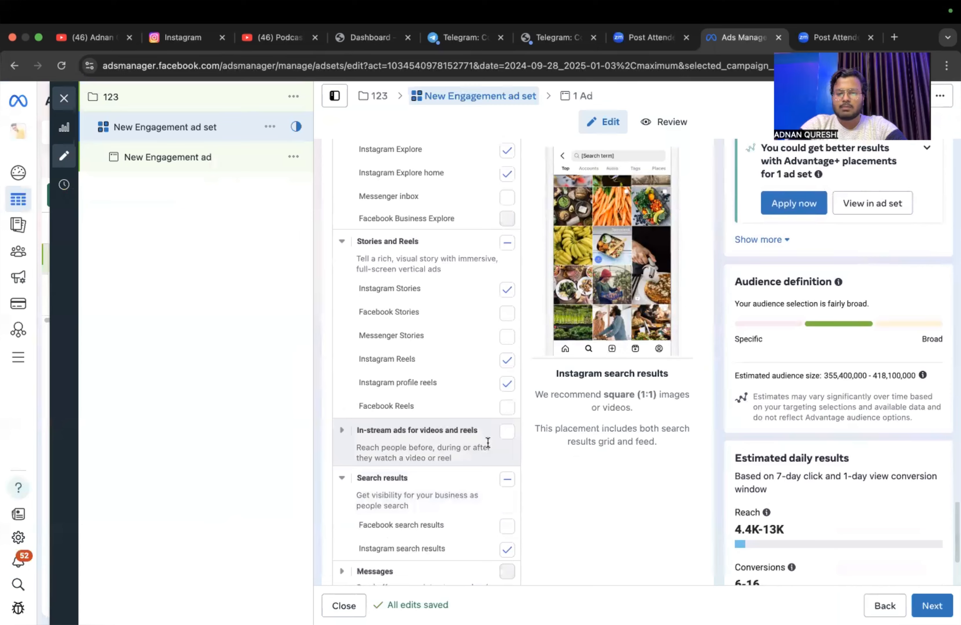
scroll(487, 443, up, 3)
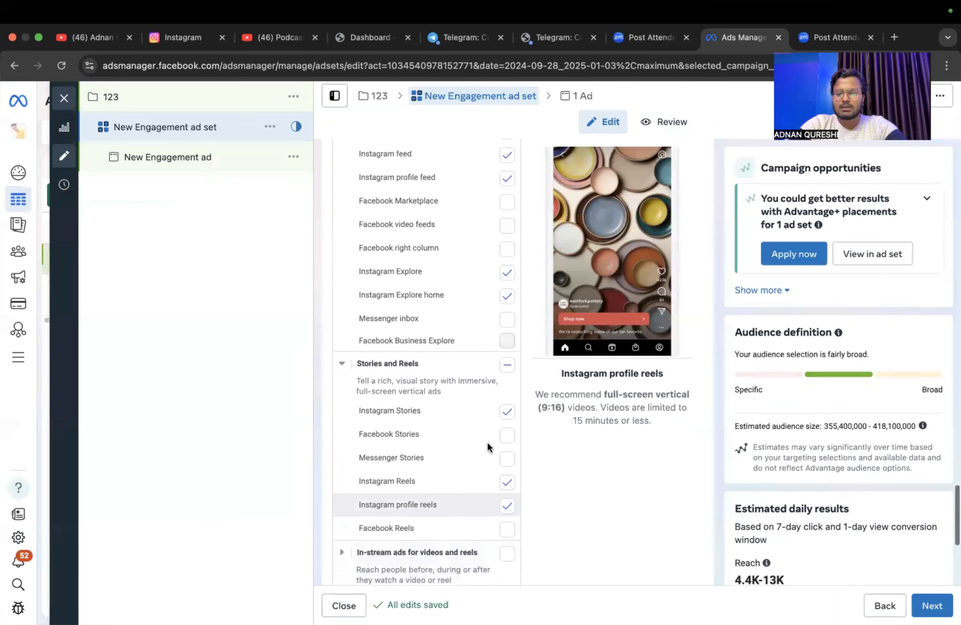
scroll(487, 442, up, 3)
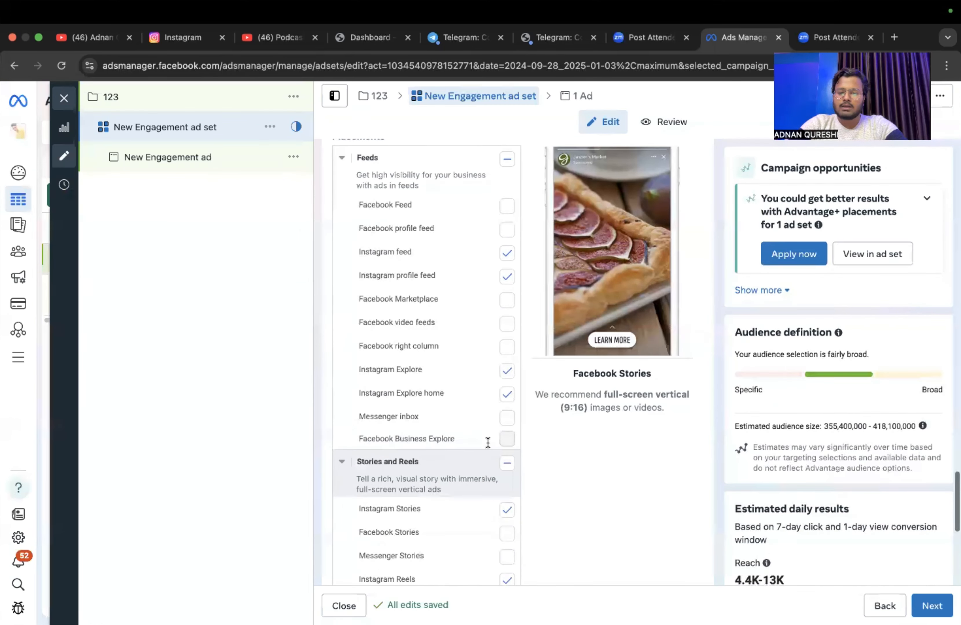
click(506, 401)
click(507, 282)
scroll(498, 317, up, 3)
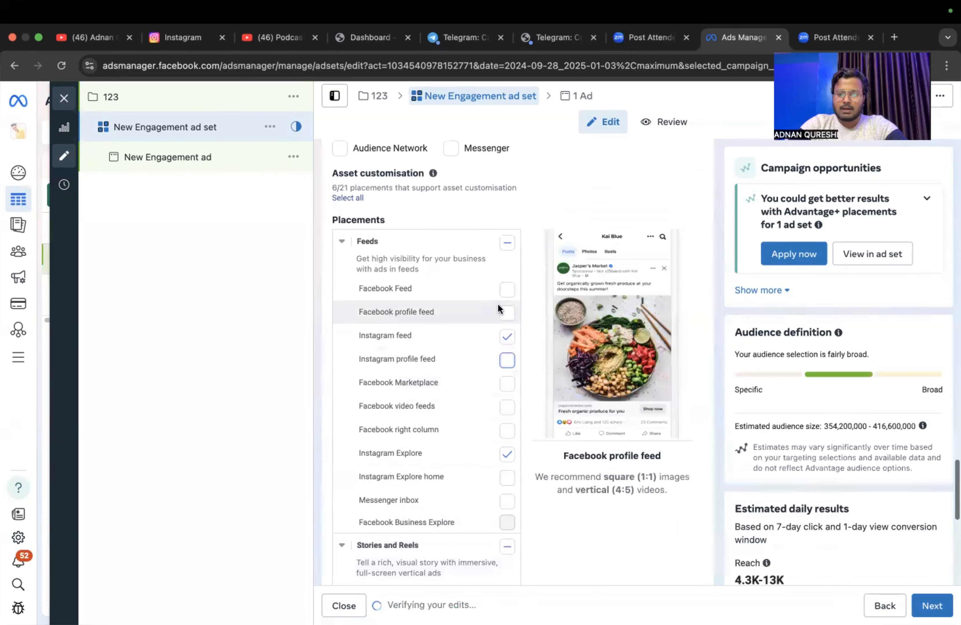
Step: Deselect Instagram search results in the placements, and review the audience definition and estimated daily results
scroll(498, 303, down, 9)
scroll(495, 379, down, 1)
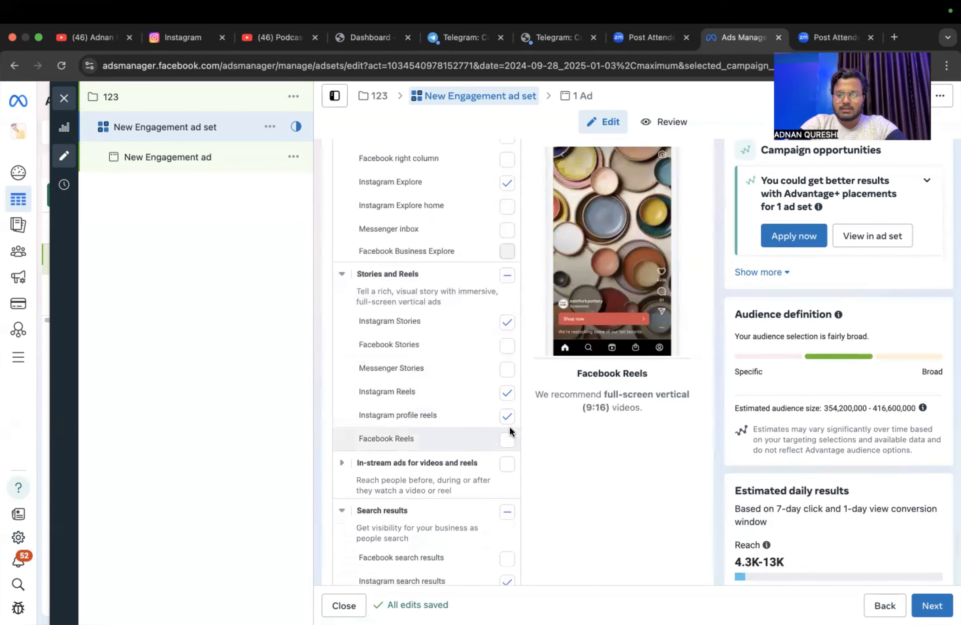
scroll(528, 481, down, 3)
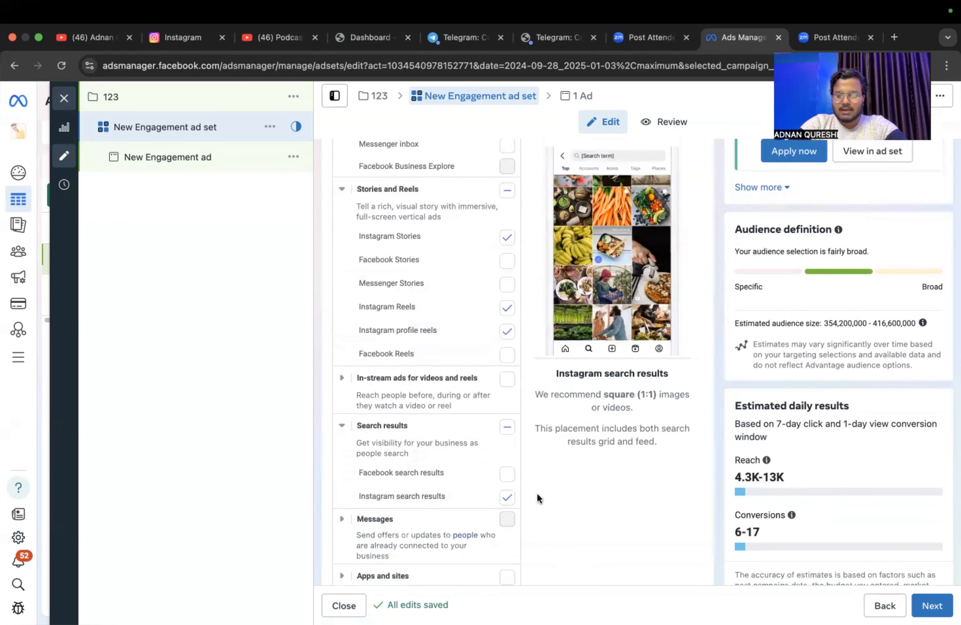
click(508, 497)
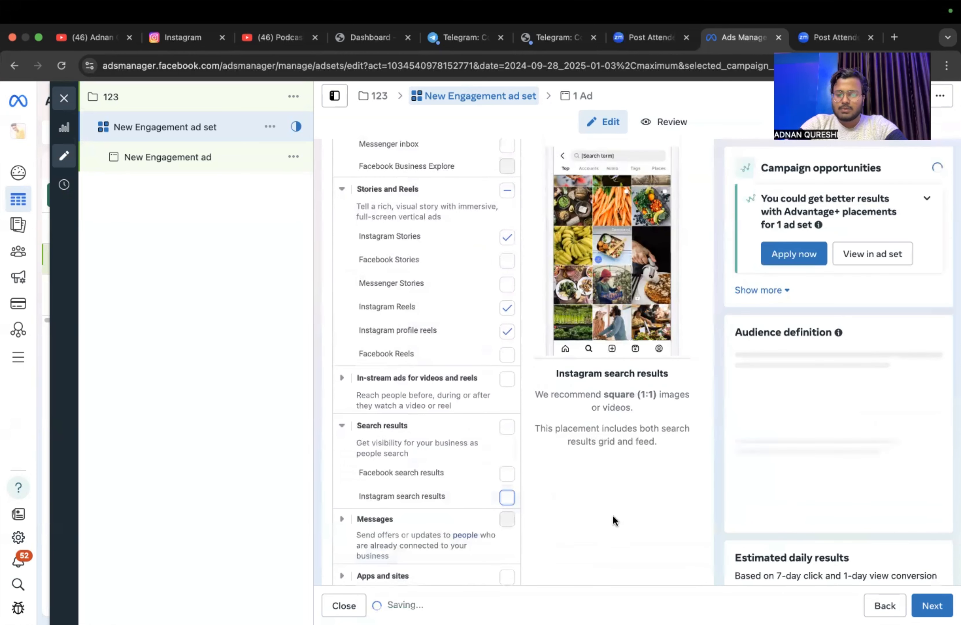
scroll(611, 523, down, 1)
scroll(729, 511, down, 3)
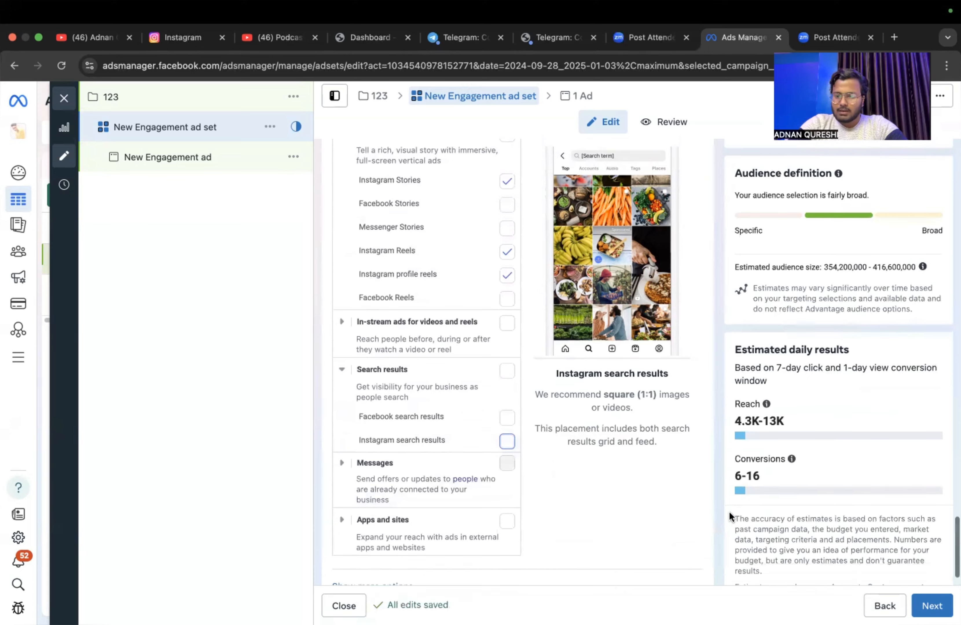
scroll(730, 512, up, 5)
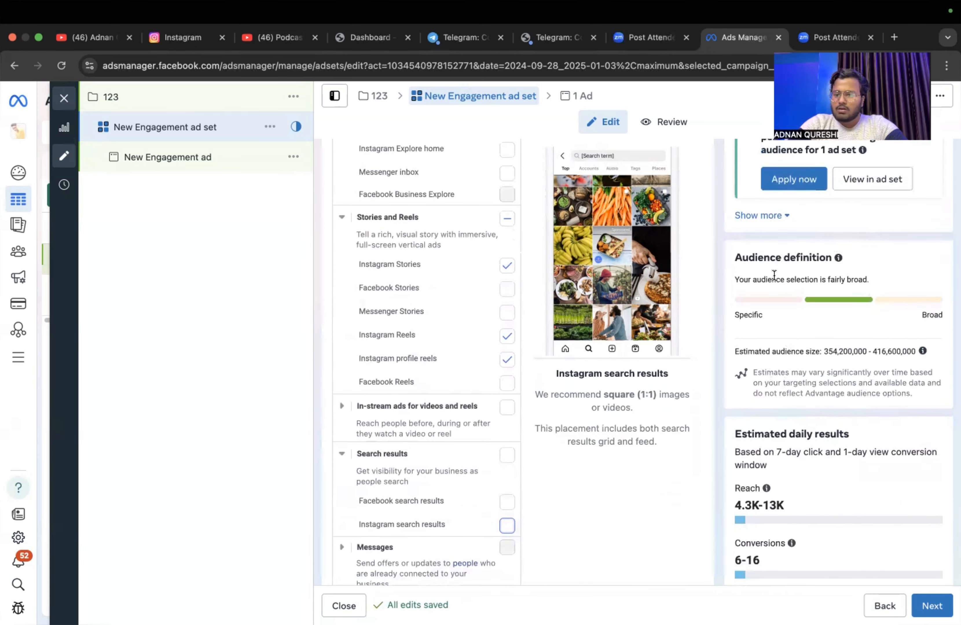
scroll(832, 370, down, 5)
mouse_move(788, 424)
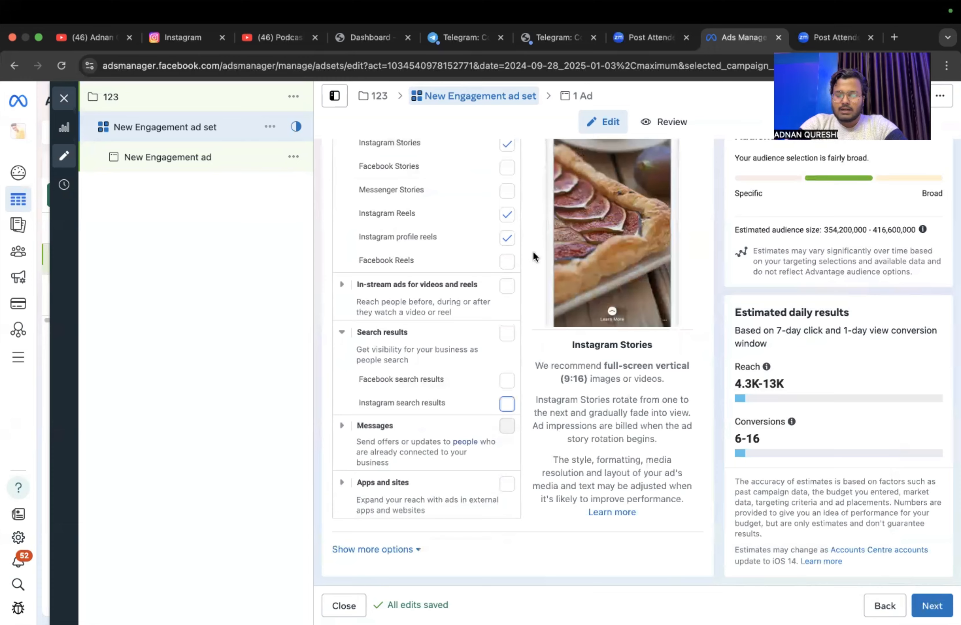
Step: Proceed from the ad set to the New Engagement ad and review its identity settings
scroll(541, 264, up, 15)
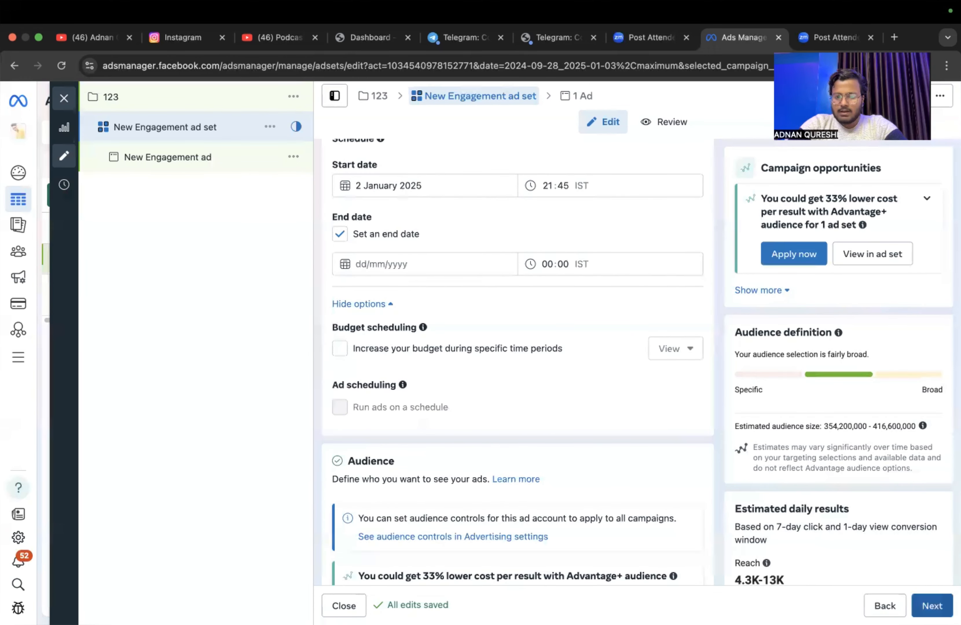
click(932, 606)
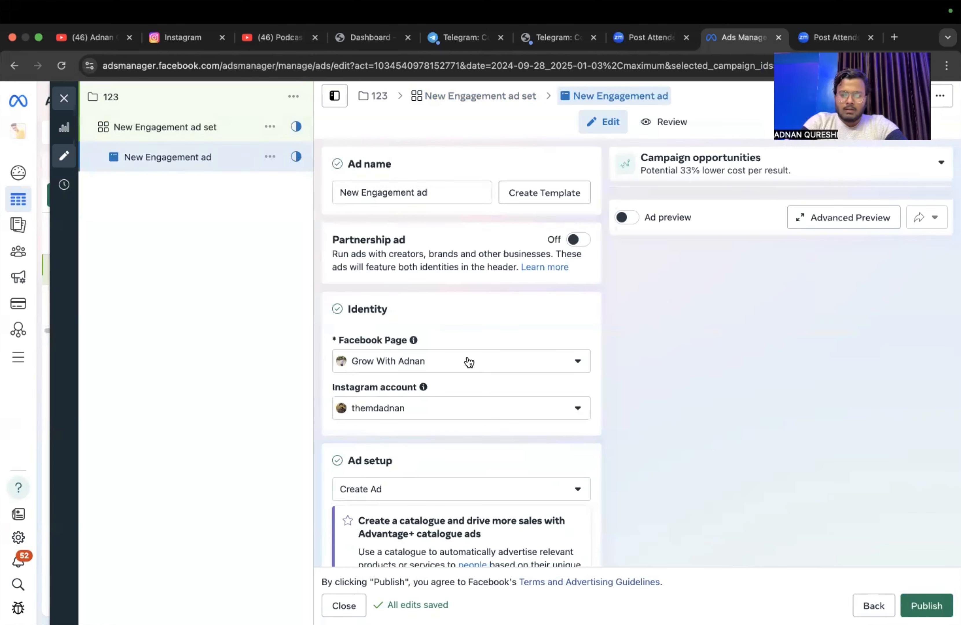
scroll(468, 363, up, 5)
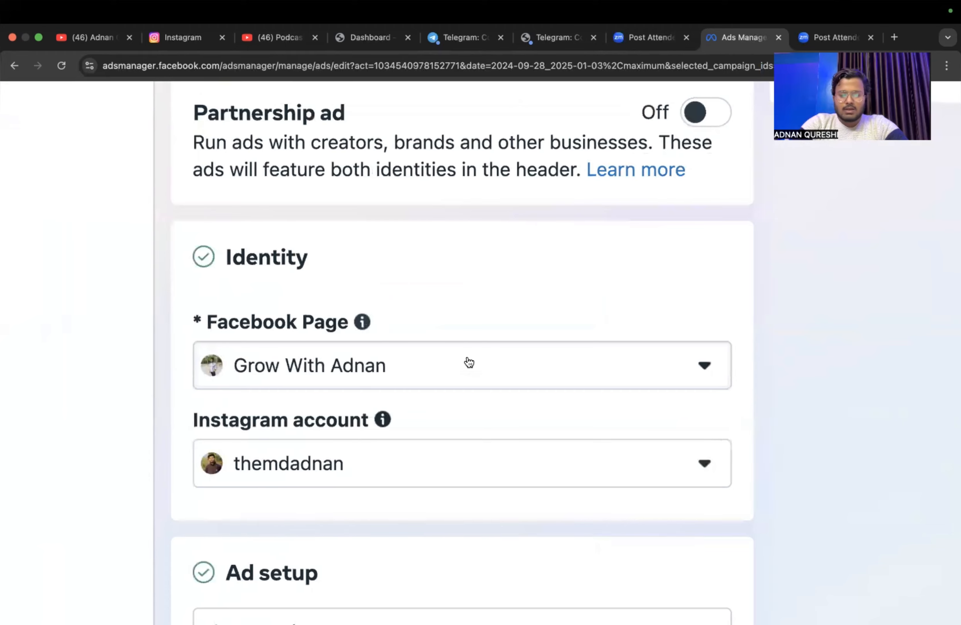
scroll(468, 362, left, 2)
Step: Review the identity settings and the ad setup choices, and choose Create Ad as the setup type
scroll(468, 361, down, 3)
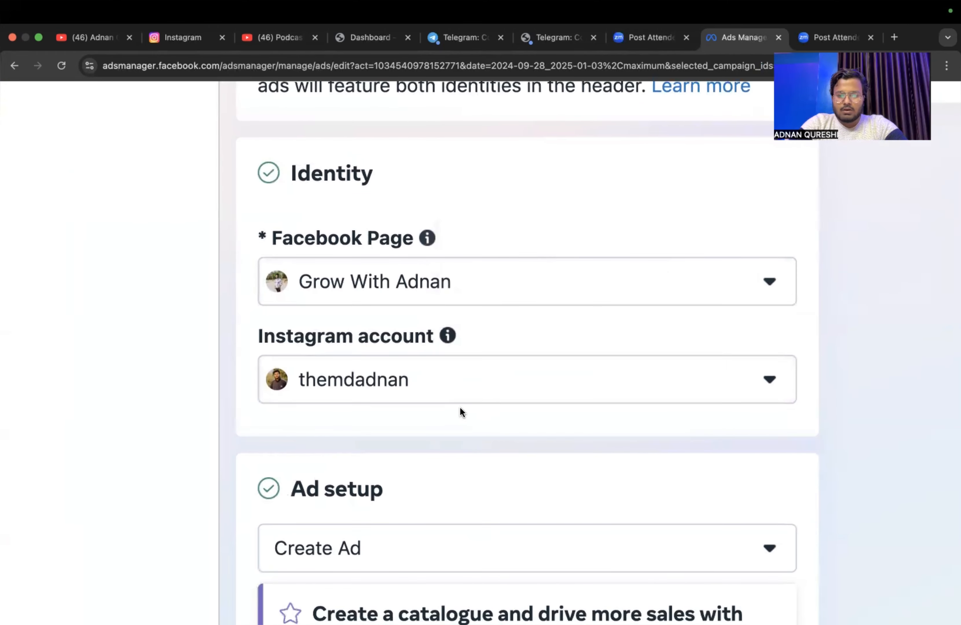
scroll(470, 402, down, 5)
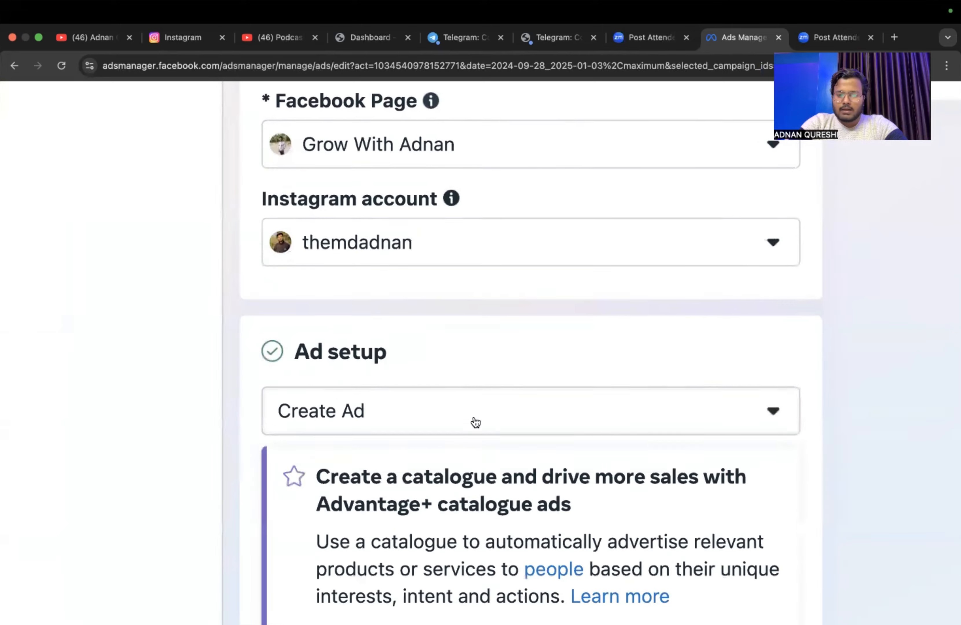
scroll(475, 417, down, 5)
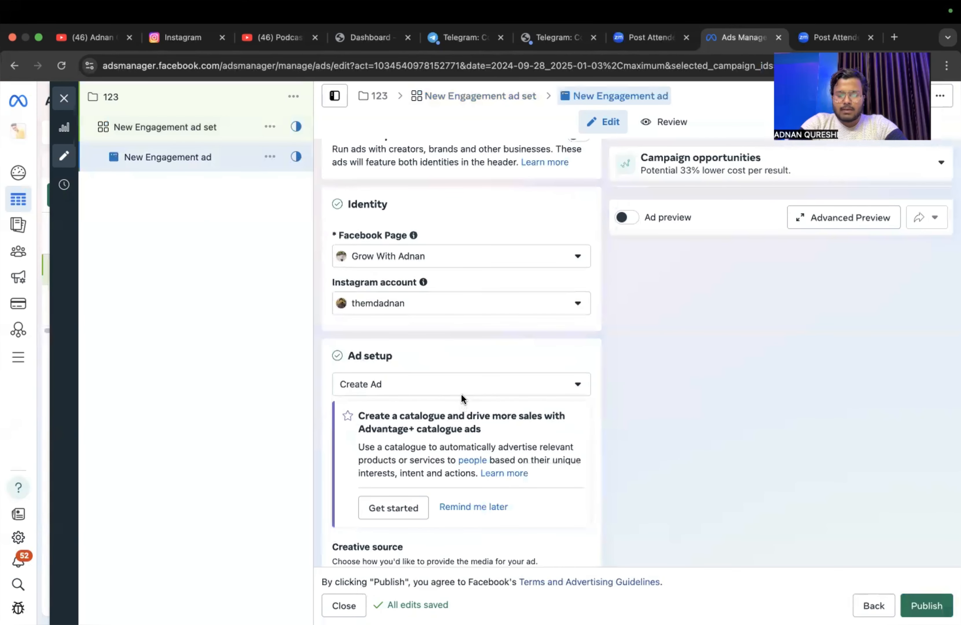
click(471, 384)
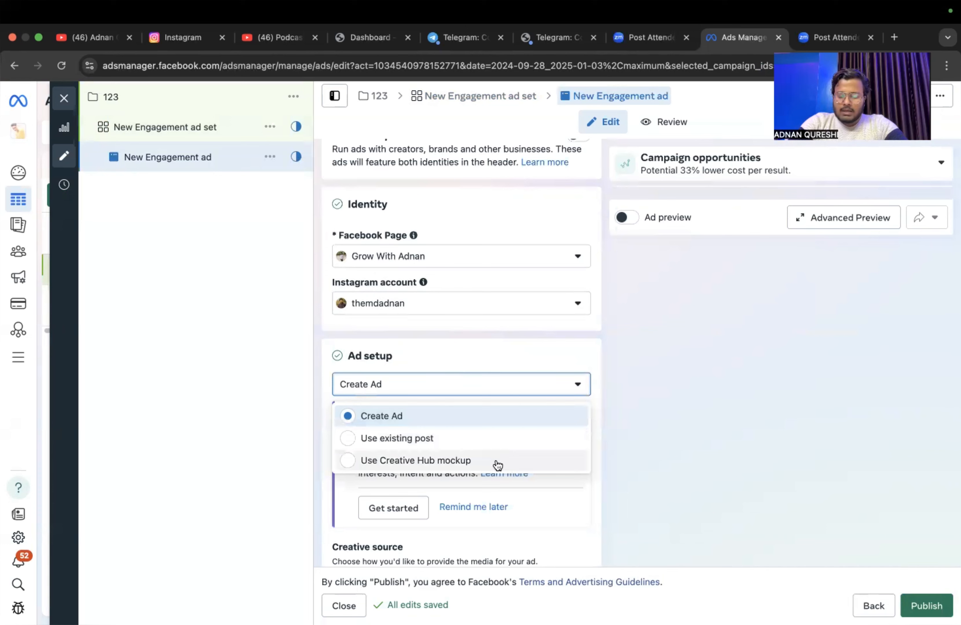
scroll(530, 515, down, 5)
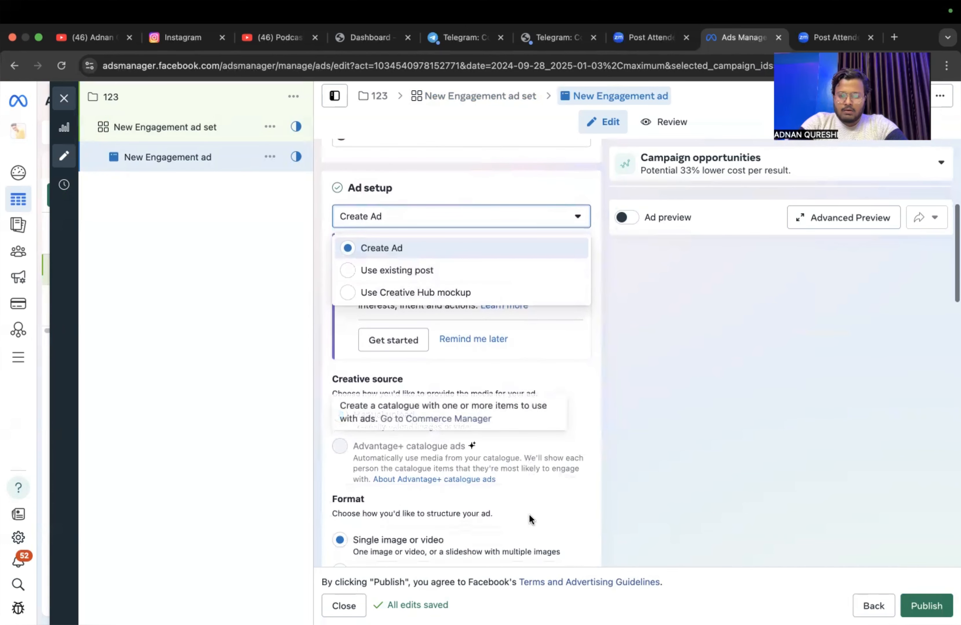
click(446, 246)
Step: Try the Carousel ad format, and return the format to Single image or video
scroll(509, 358, down, 6)
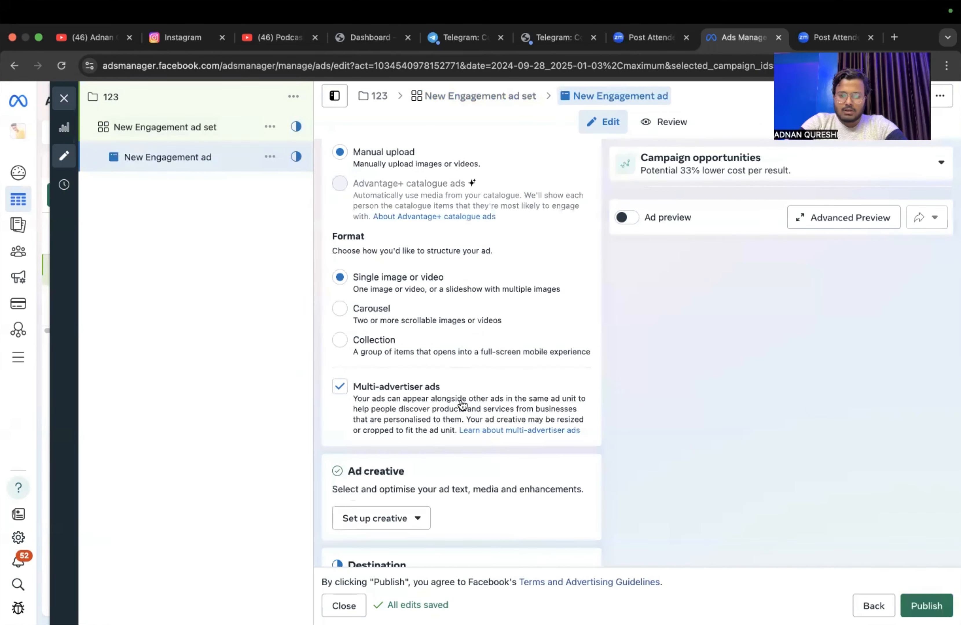
scroll(461, 405, down, 1)
scroll(462, 404, up, 5)
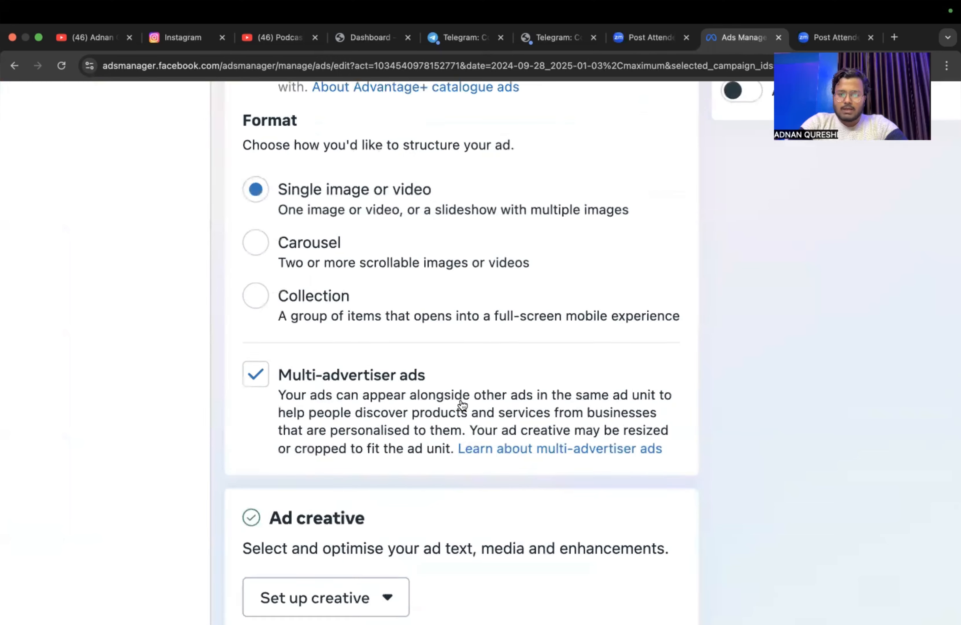
scroll(461, 400, up, 5)
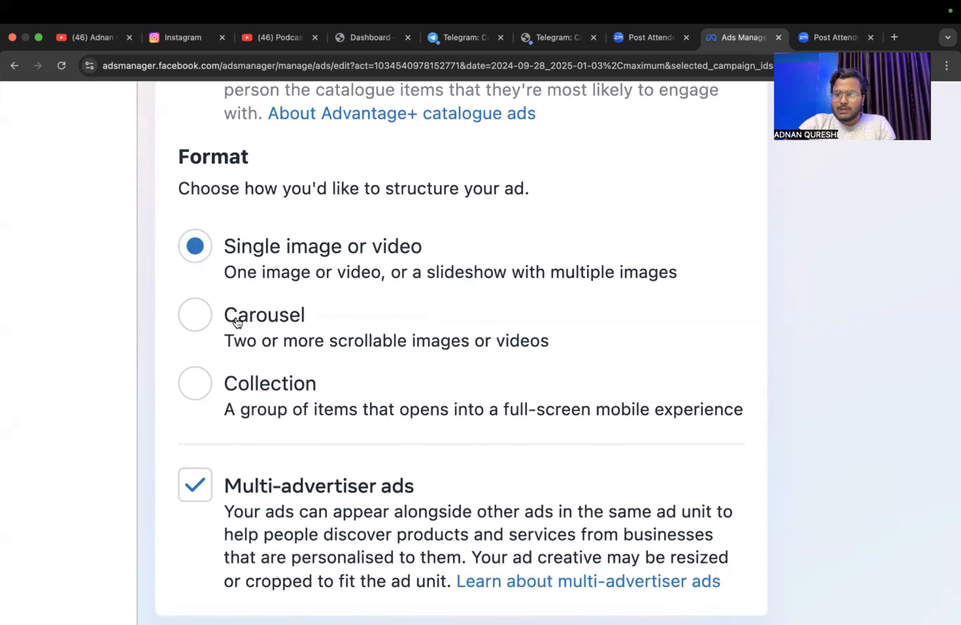
click(198, 321)
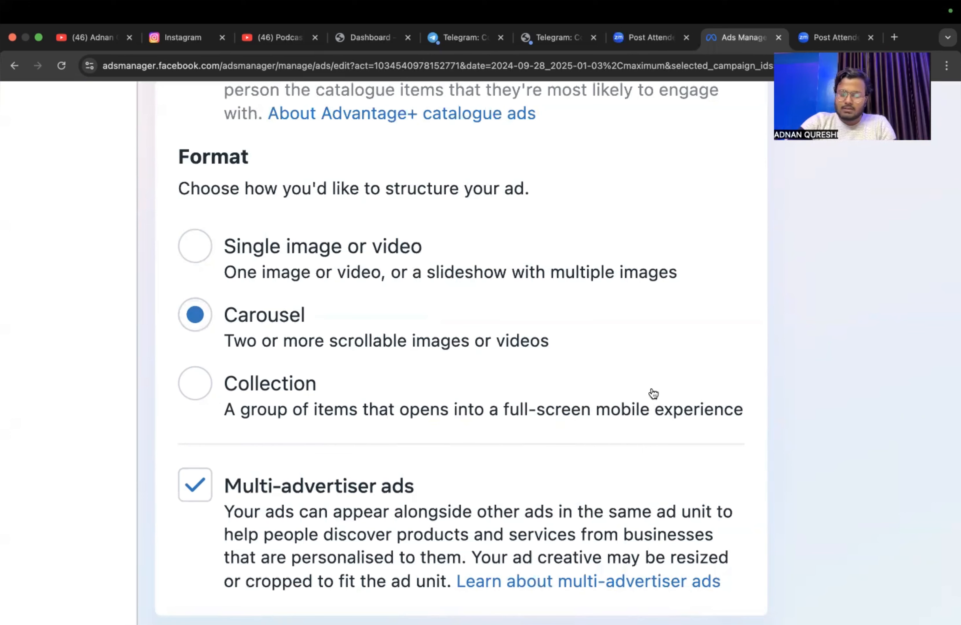
click(196, 256)
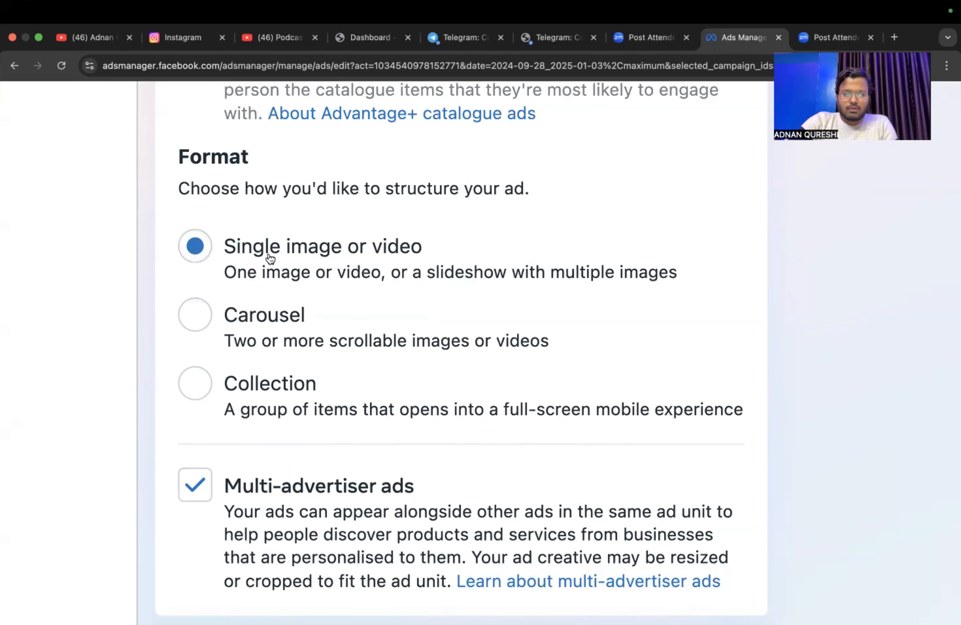
Step: Start setting up the ad creative as a video ad
scroll(370, 255, down, 5)
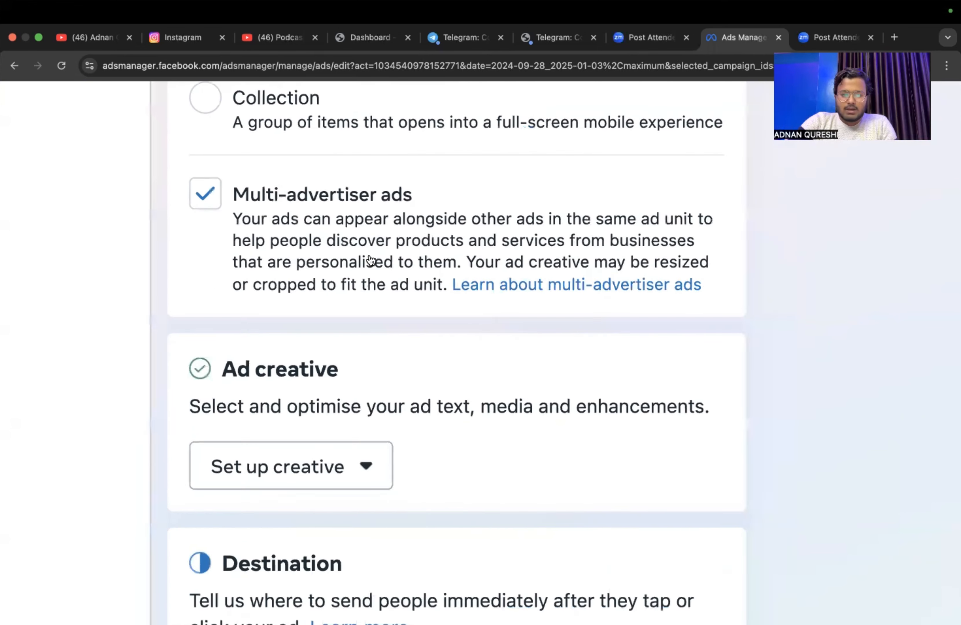
key(super+minus)
key(super+minus)
key(super+minus)
scroll(376, 402, down, 1)
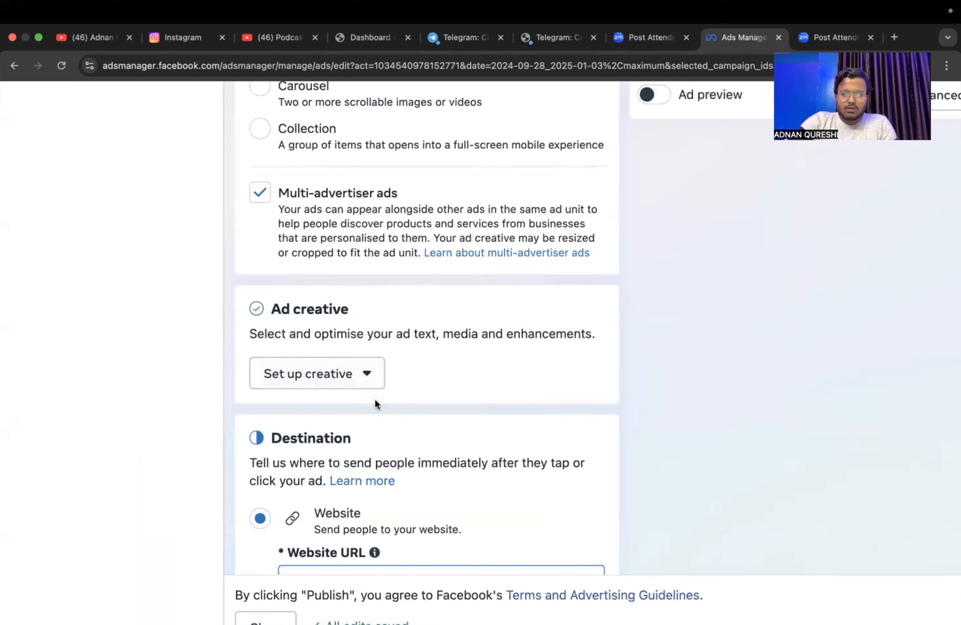
click(341, 379)
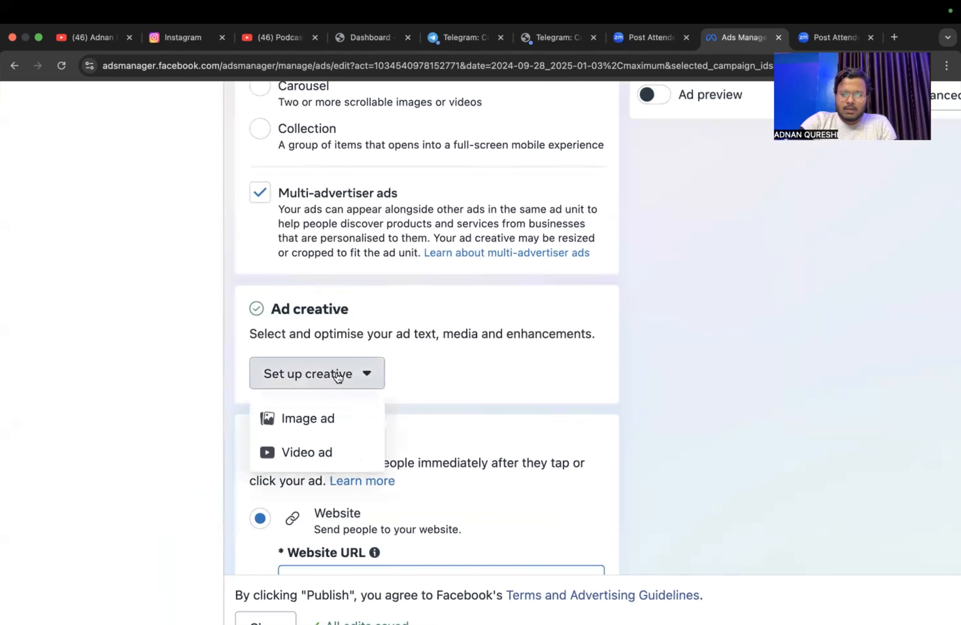
click(350, 453)
scroll(350, 451, down, 3)
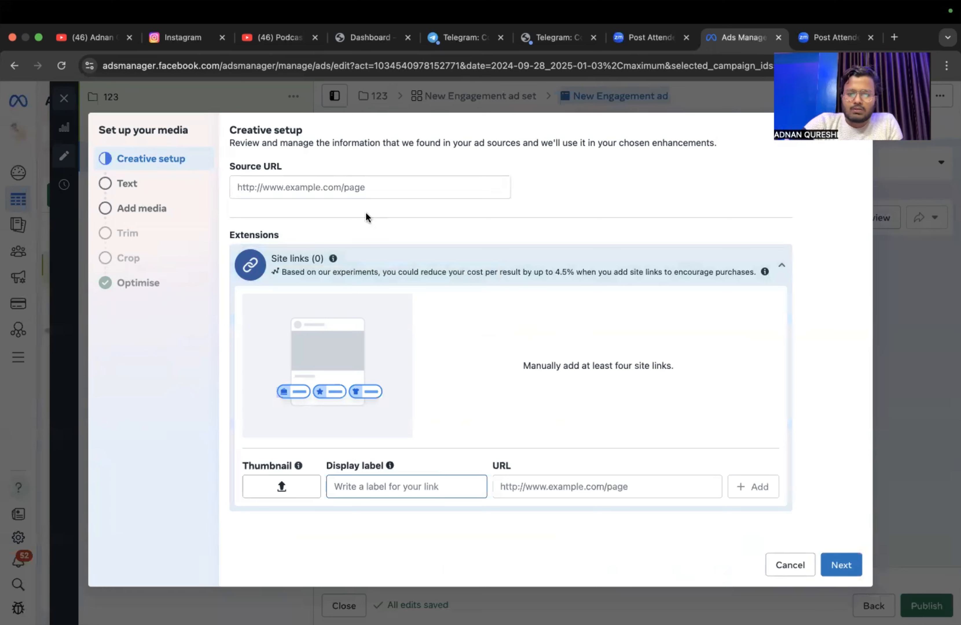
Step: Copy the address of the YouTube channel's videos page and enter it as the creative's Source URL in Ads Manager
scroll(366, 216, up, 3)
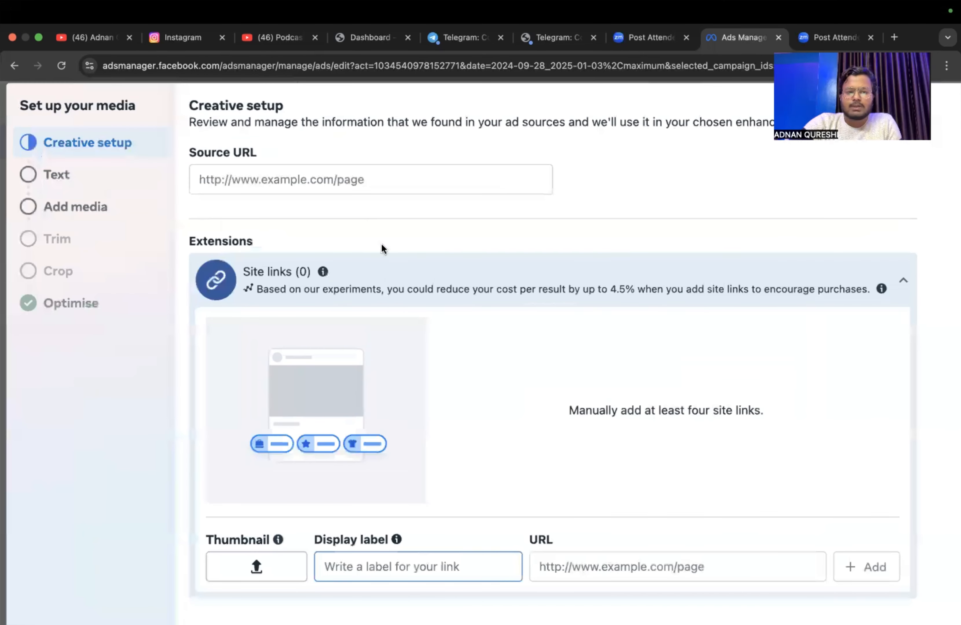
scroll(381, 244, up, 3)
scroll(382, 244, up, 2)
scroll(381, 248, left, 2)
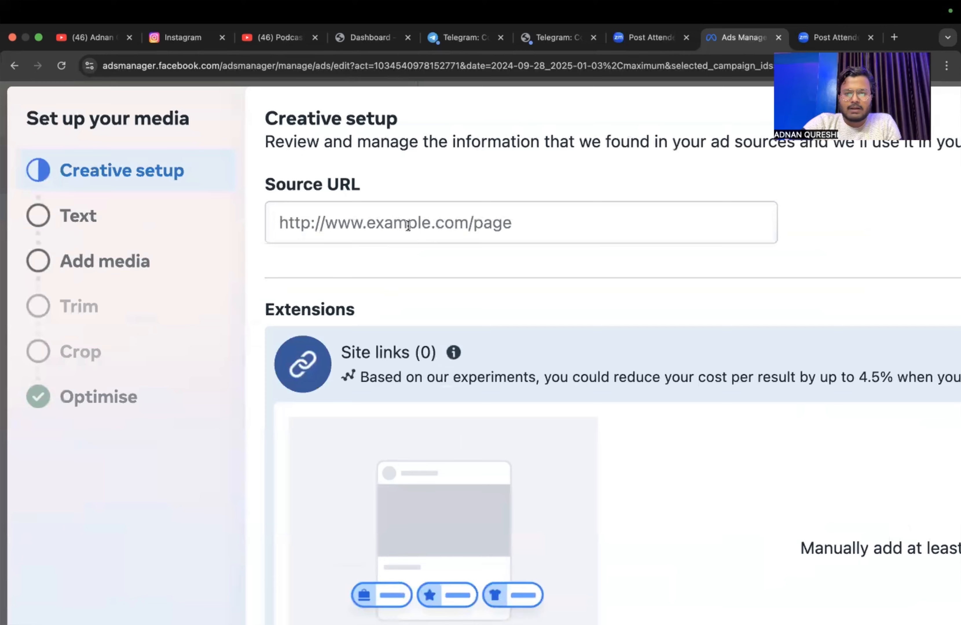
scroll(408, 226, down, 5)
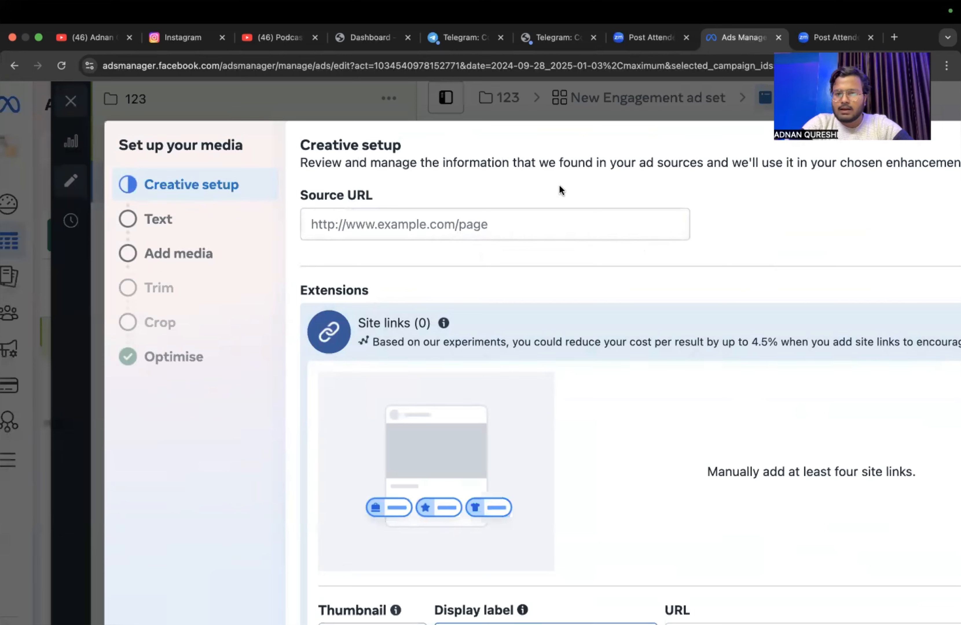
click(90, 30)
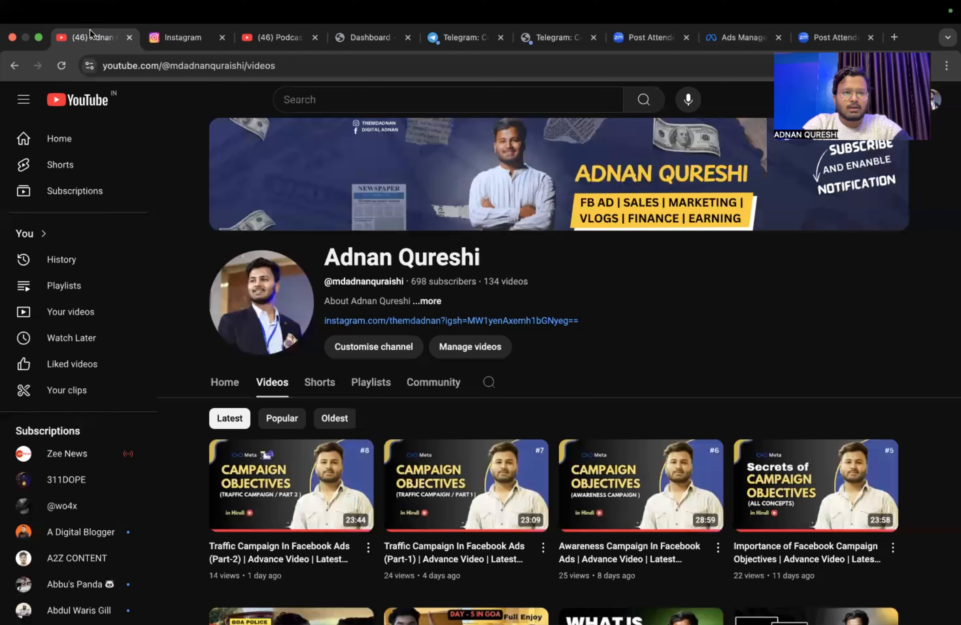
click(278, 66)
key(super+c)
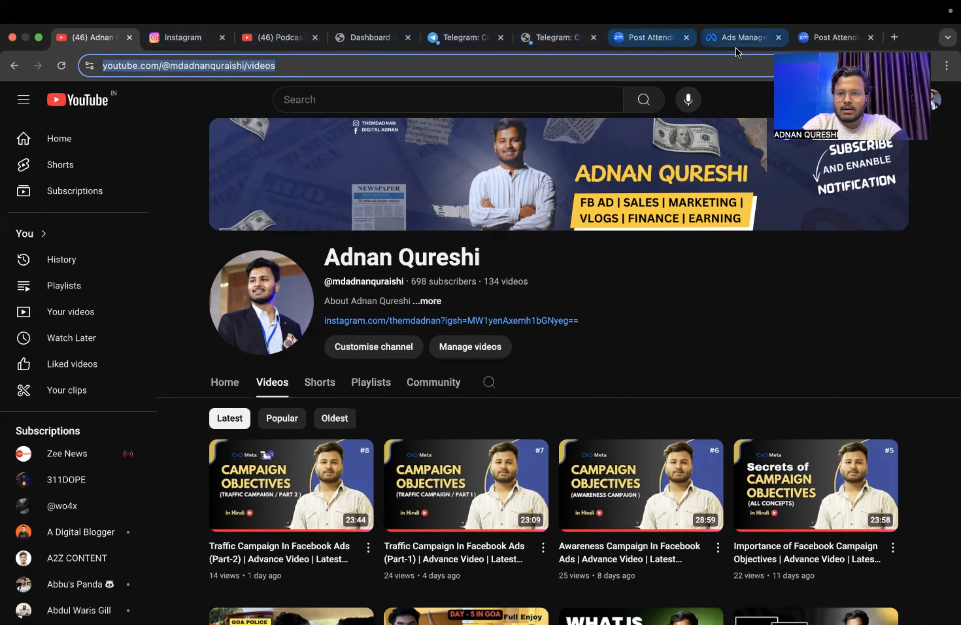
click(743, 37)
click(532, 236)
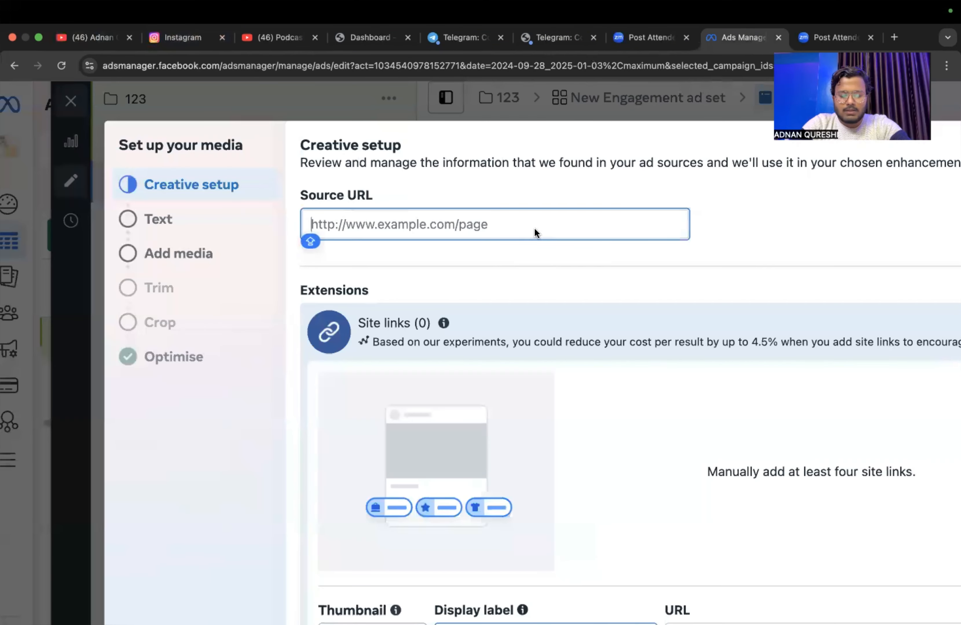
key(super+v)
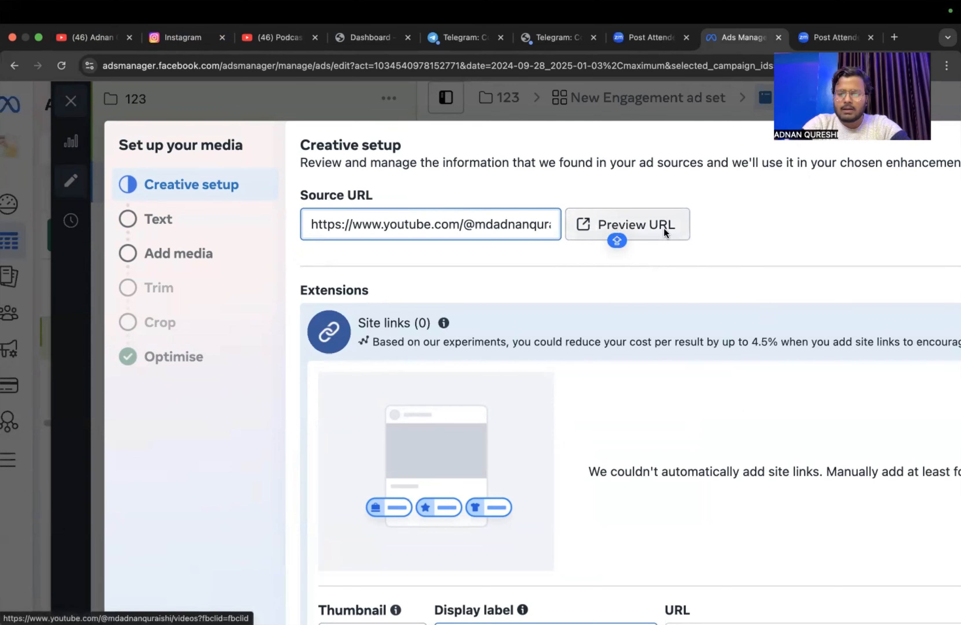
Step: Preview the source URL's page and return to the creative setup in Ads Manager
scroll(664, 228, right, 2)
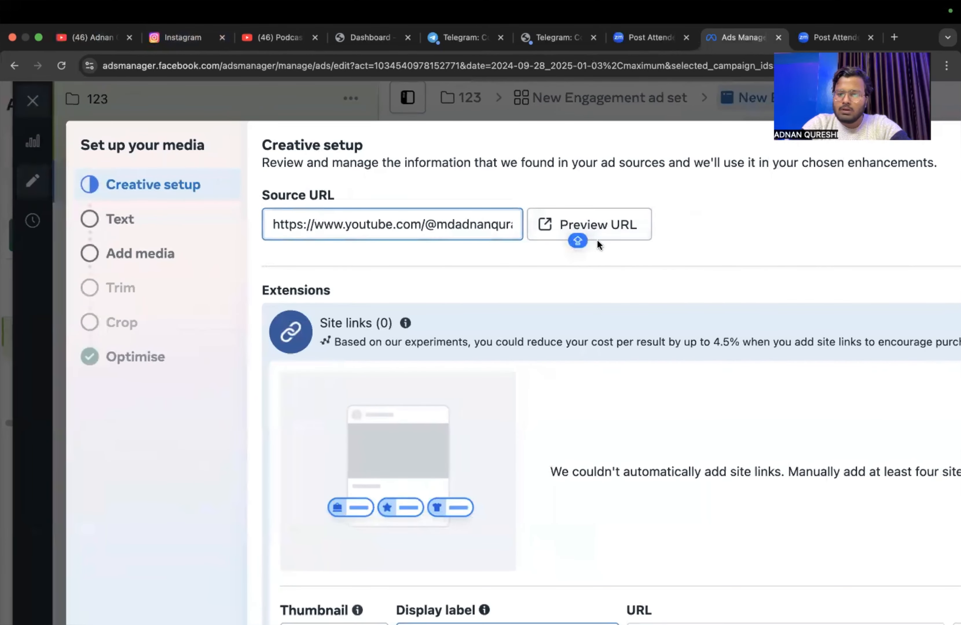
click(626, 230)
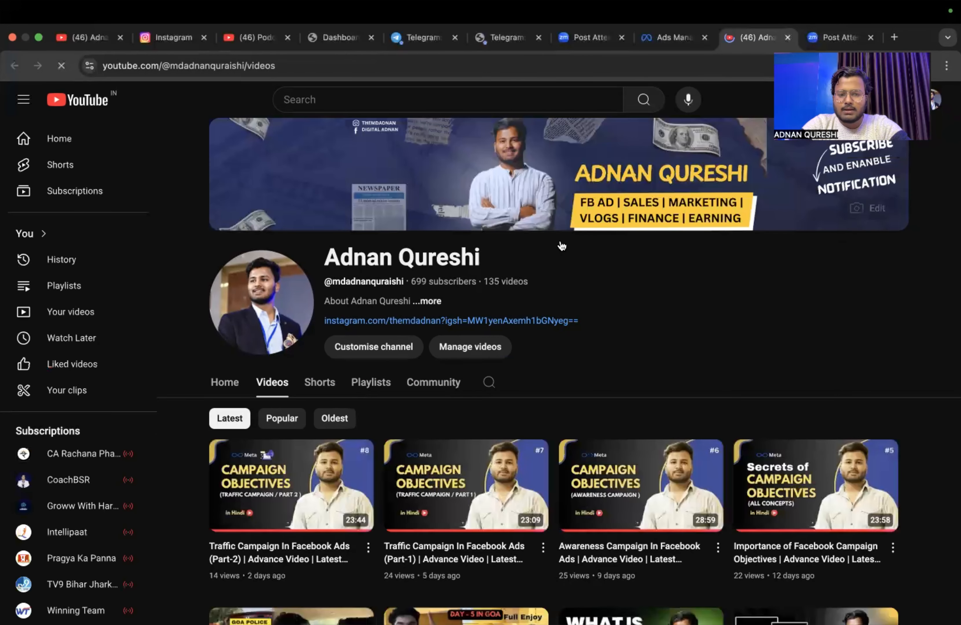
click(672, 44)
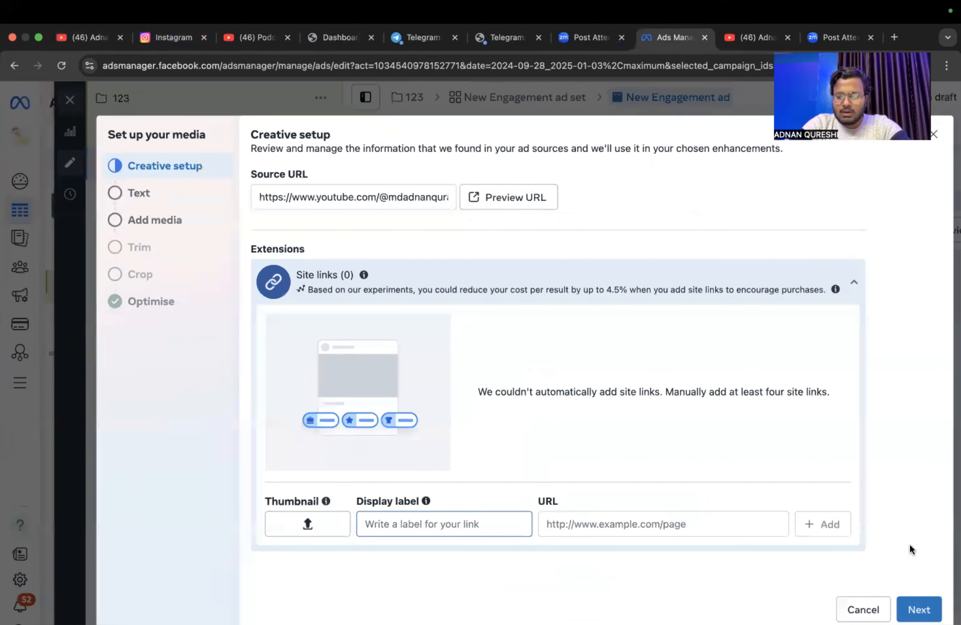
Step: Proceed to the creative's text settings and enter ACCORDING as the primary text and XYZ as the headline
click(919, 610)
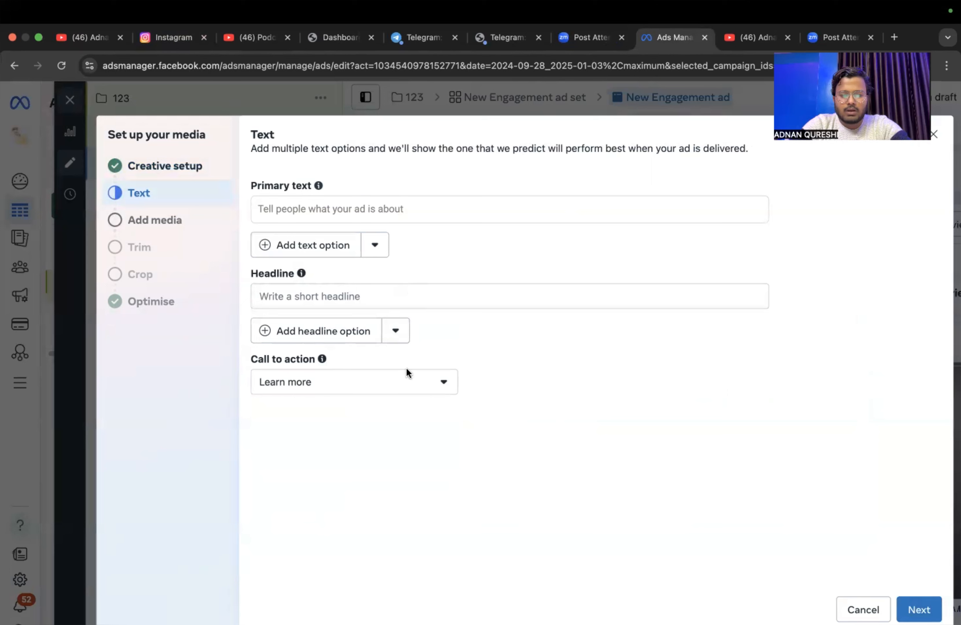
click(336, 210)
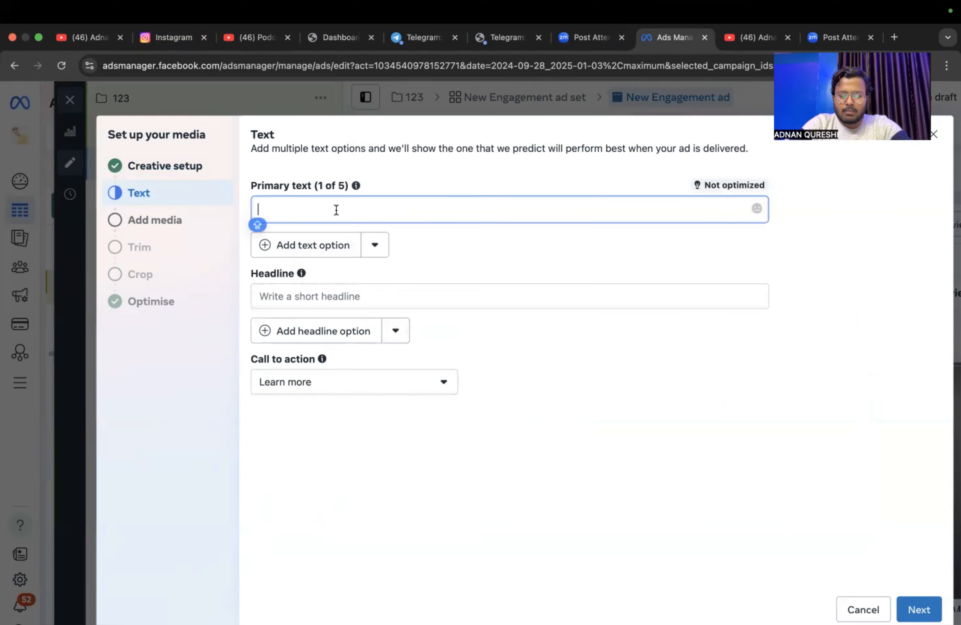
text(ACC)
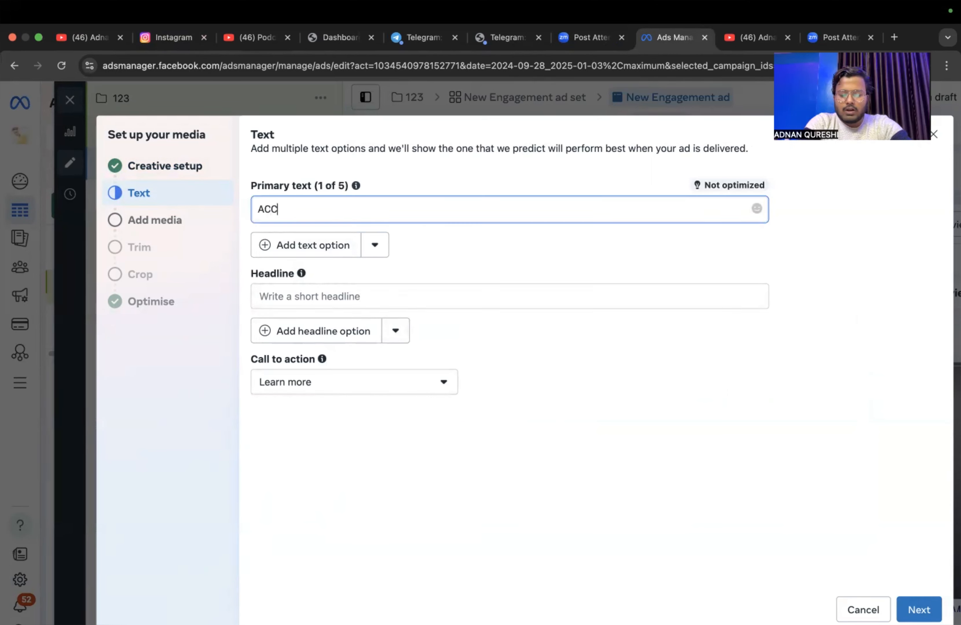
text(O)
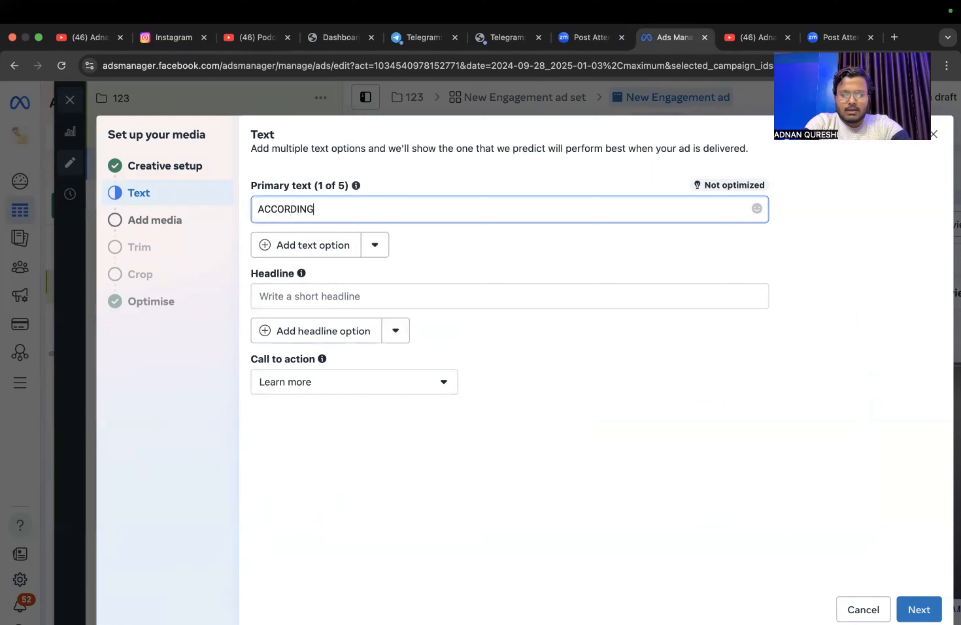
text(RDING)
click(364, 277)
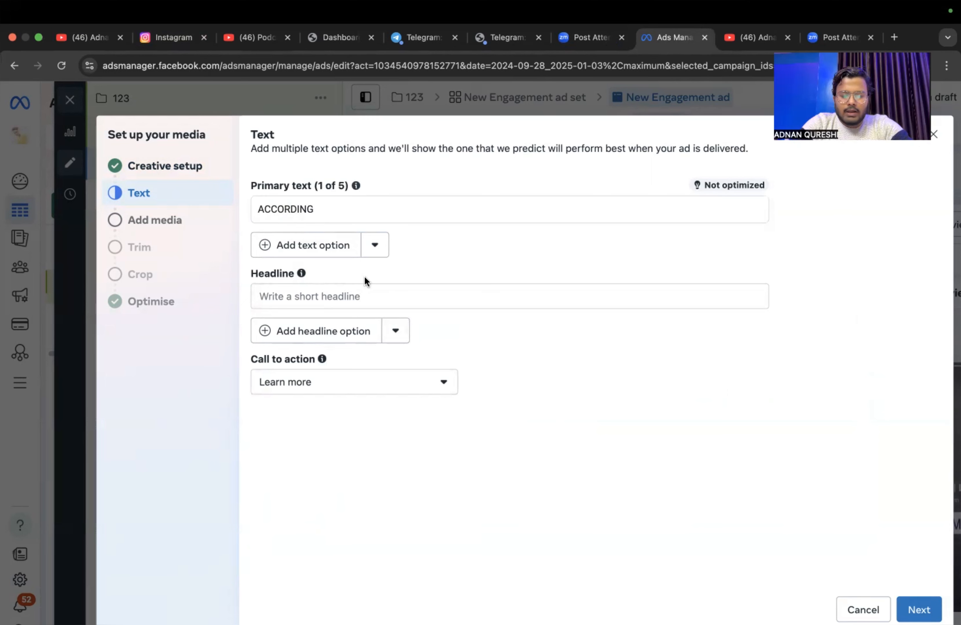
click(367, 292)
text(XYZ)
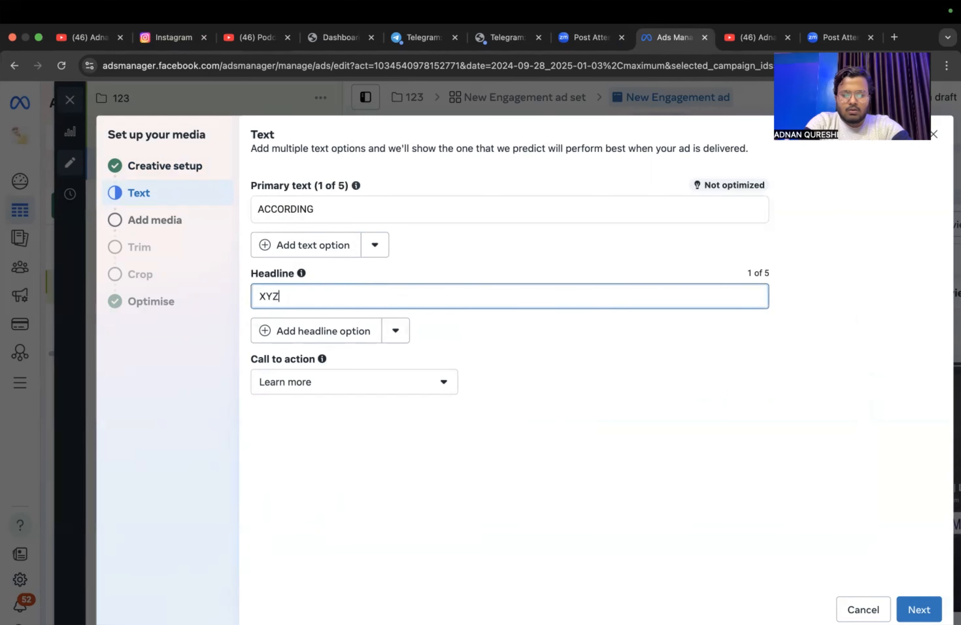
Step: Set the ad's call to action to Order now
click(390, 383)
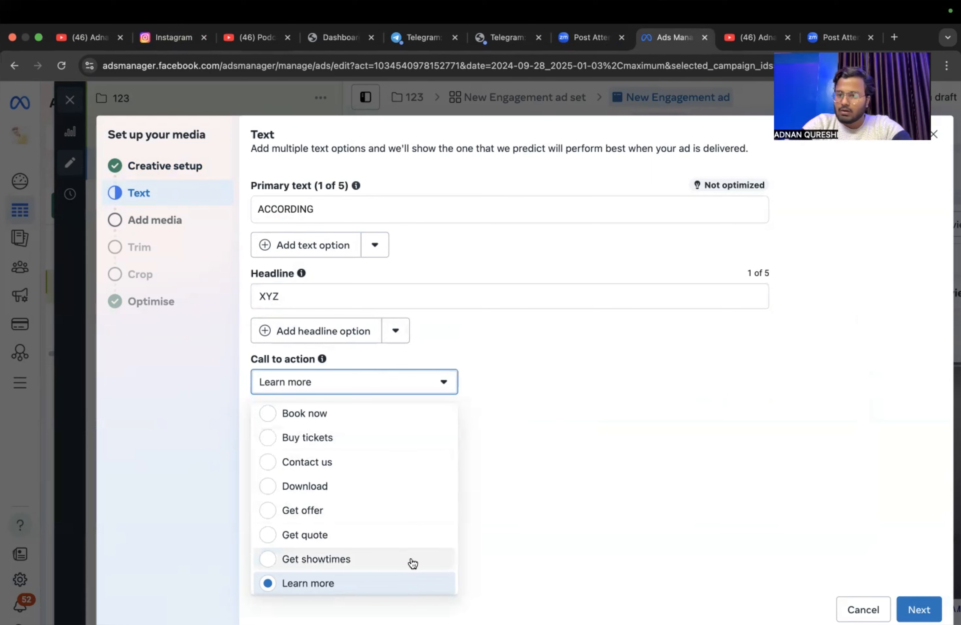
scroll(413, 564, down, 3)
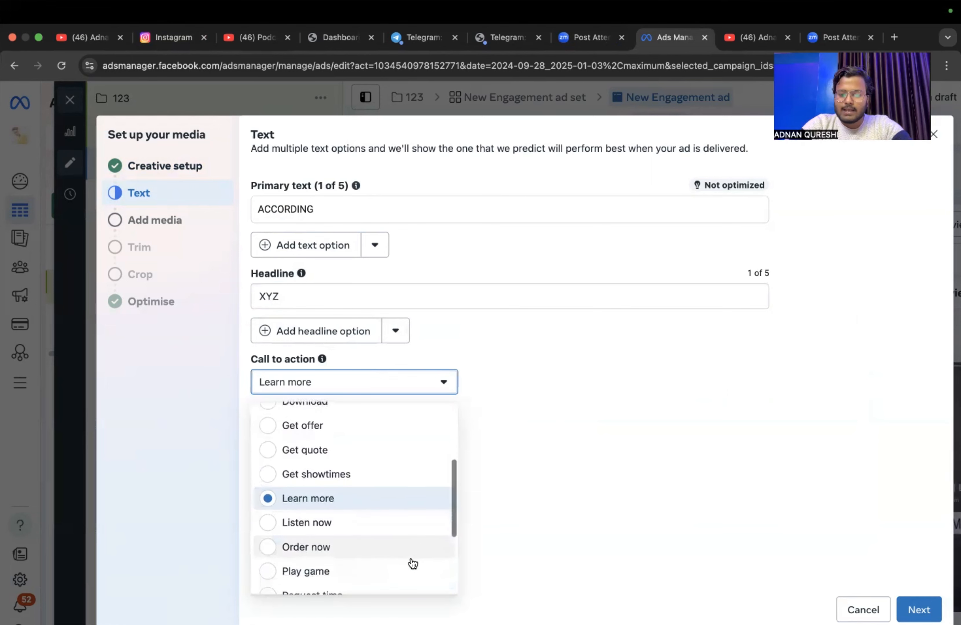
scroll(413, 564, down, 1)
scroll(413, 564, up, 1)
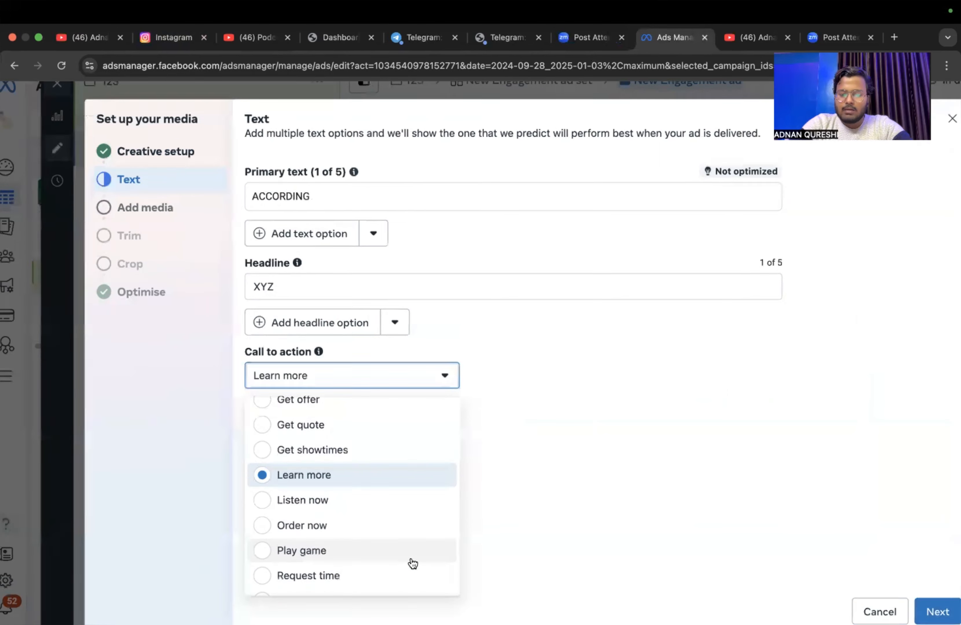
scroll(413, 564, up, 3)
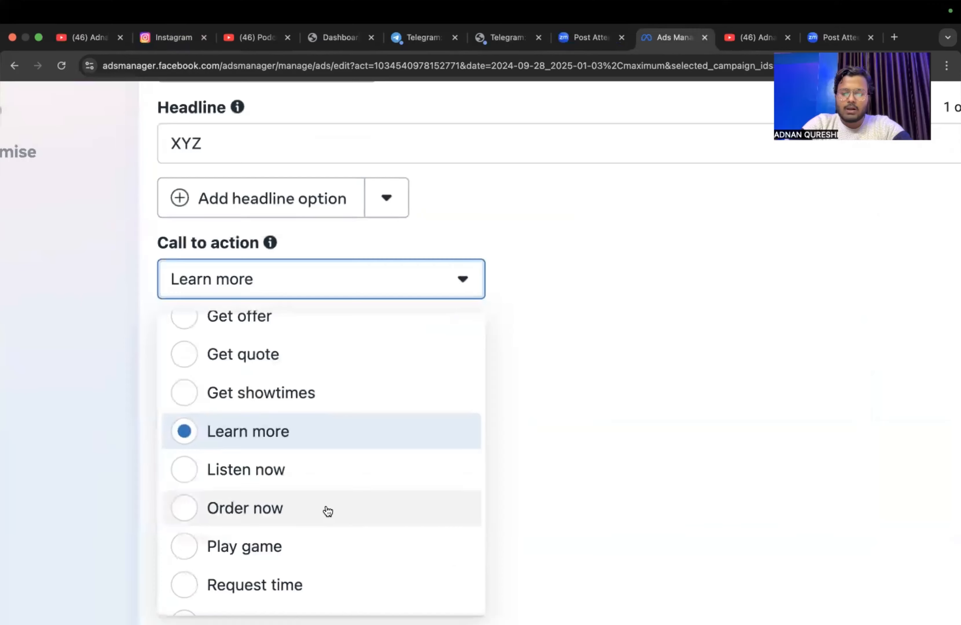
click(328, 511)
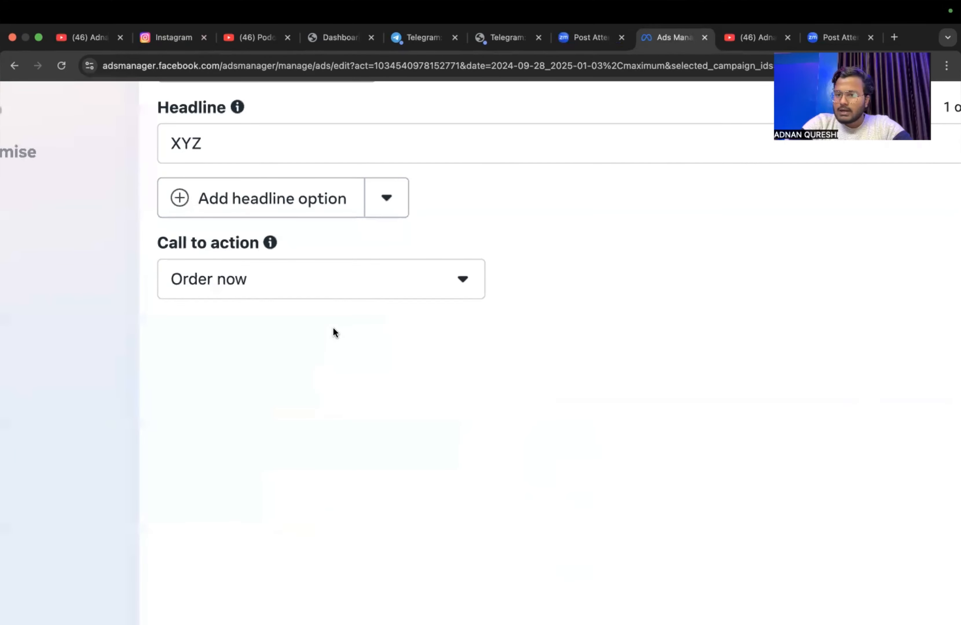
Step: Change the ad's call to action to Shop now in the creative's text settings
scroll(333, 327, down, 3)
click(349, 298)
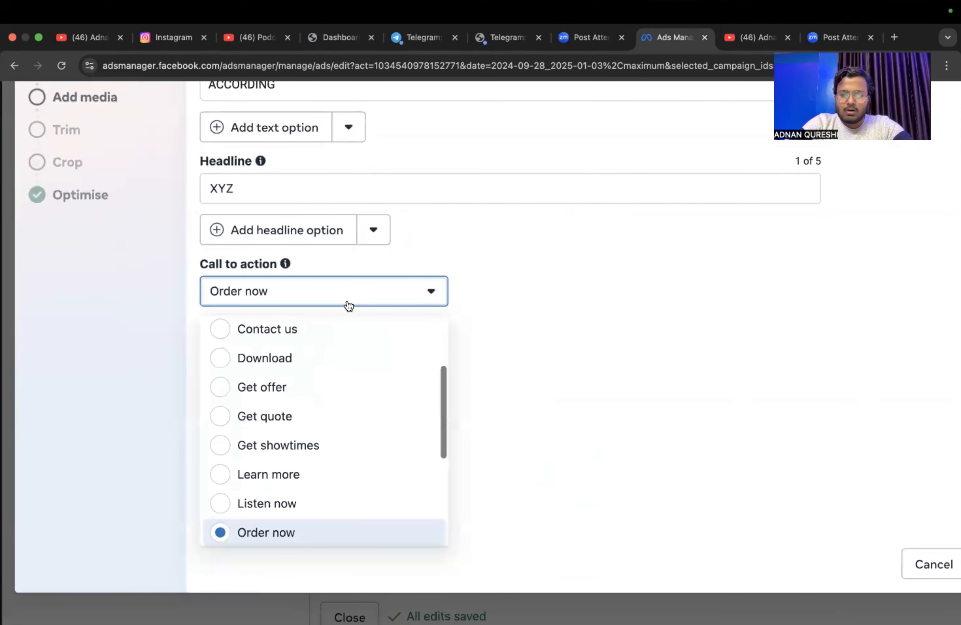
scroll(347, 387, down, 1)
scroll(350, 392, down, 5)
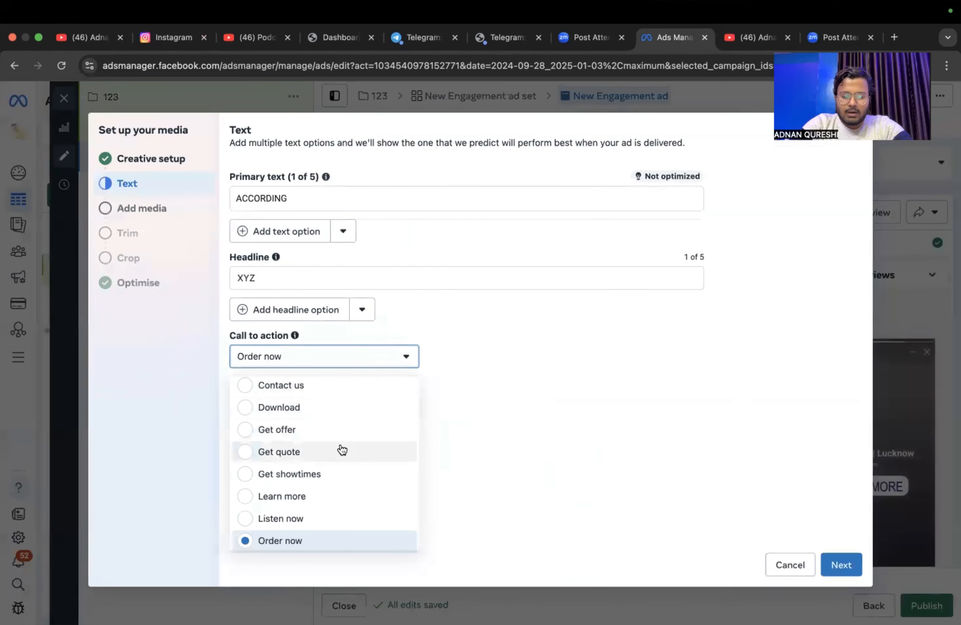
scroll(340, 449, up, 3)
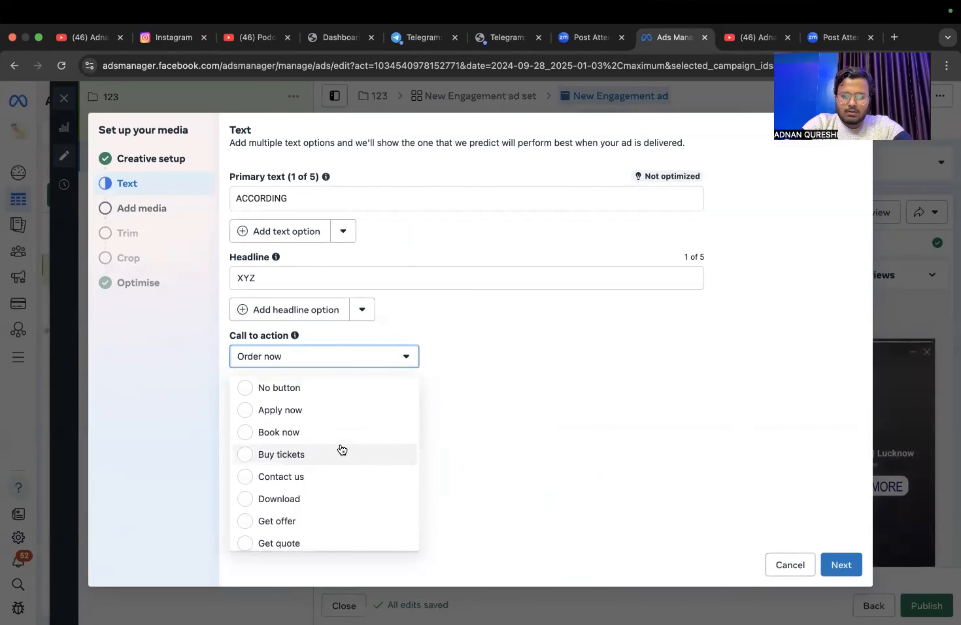
scroll(341, 448, down, 5)
scroll(372, 477, down, 5)
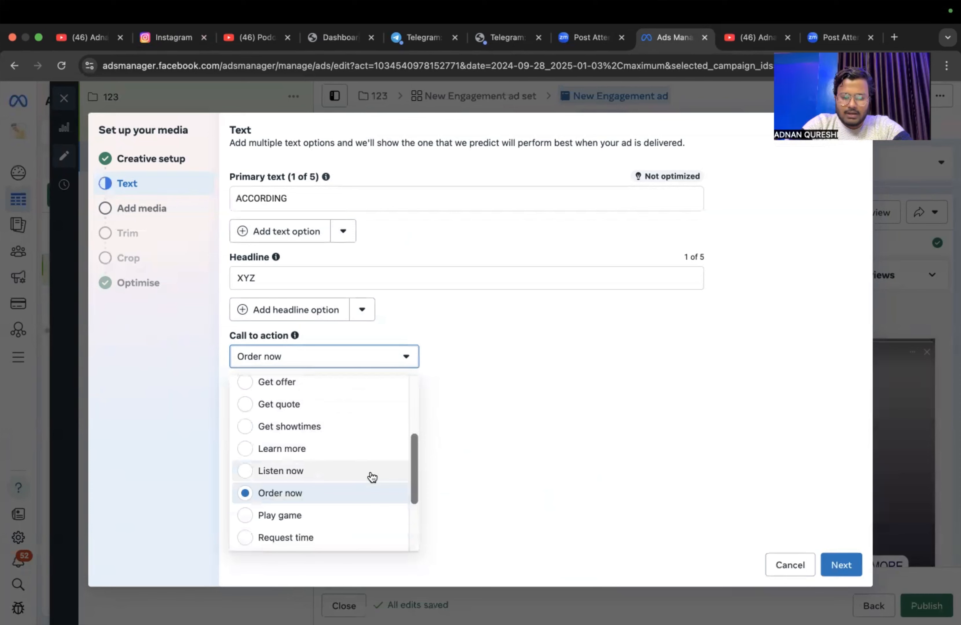
click(373, 472)
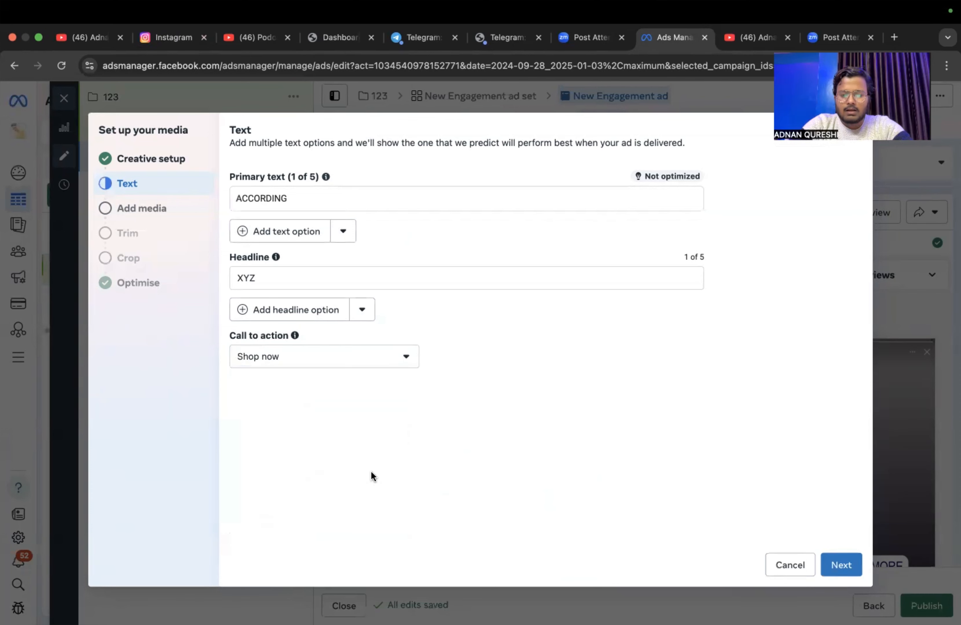
scroll(371, 471, up, 5)
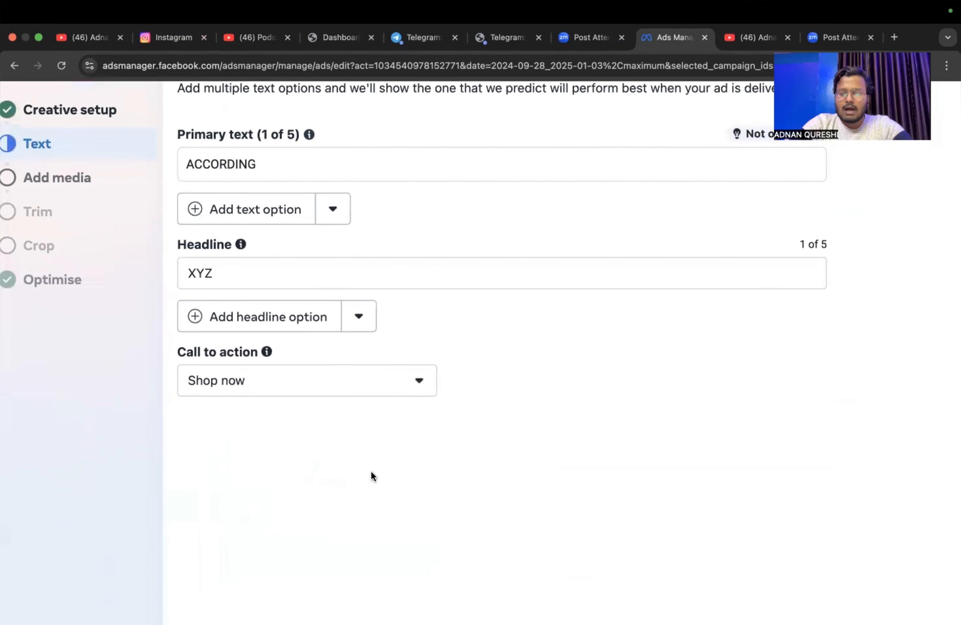
scroll(370, 474, down, 5)
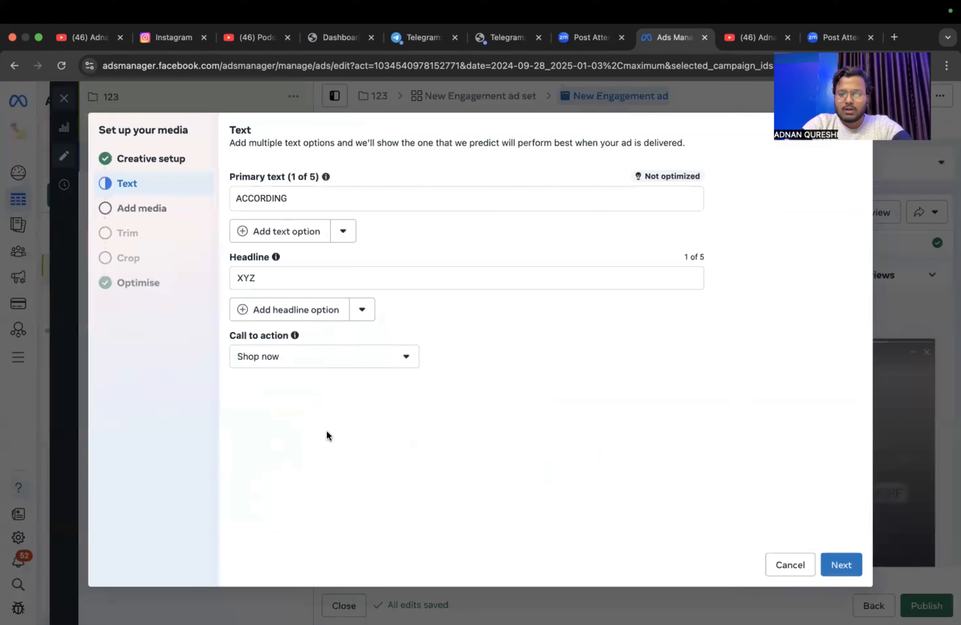
click(857, 565)
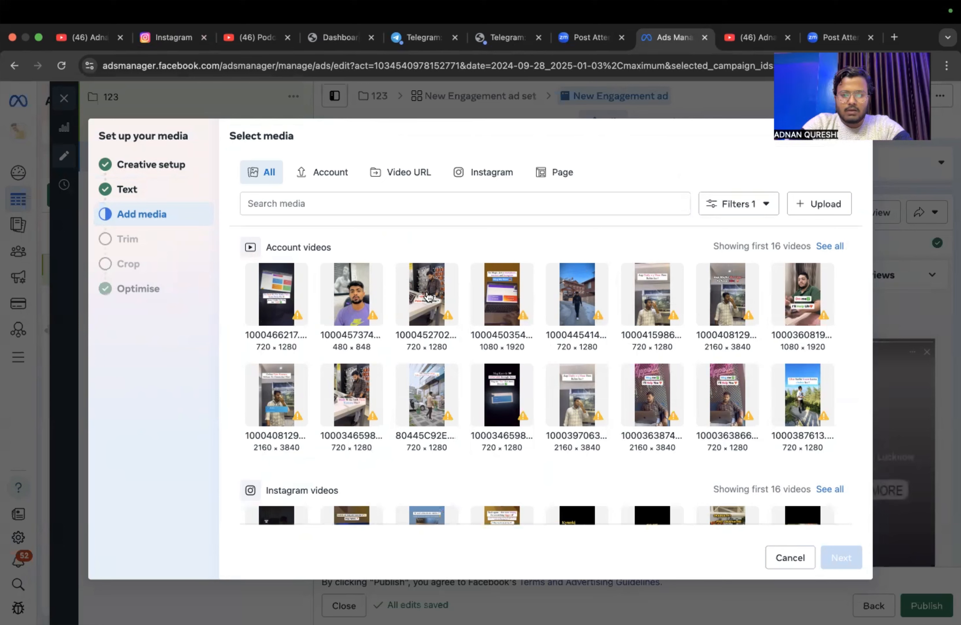
click(441, 302)
click(840, 556)
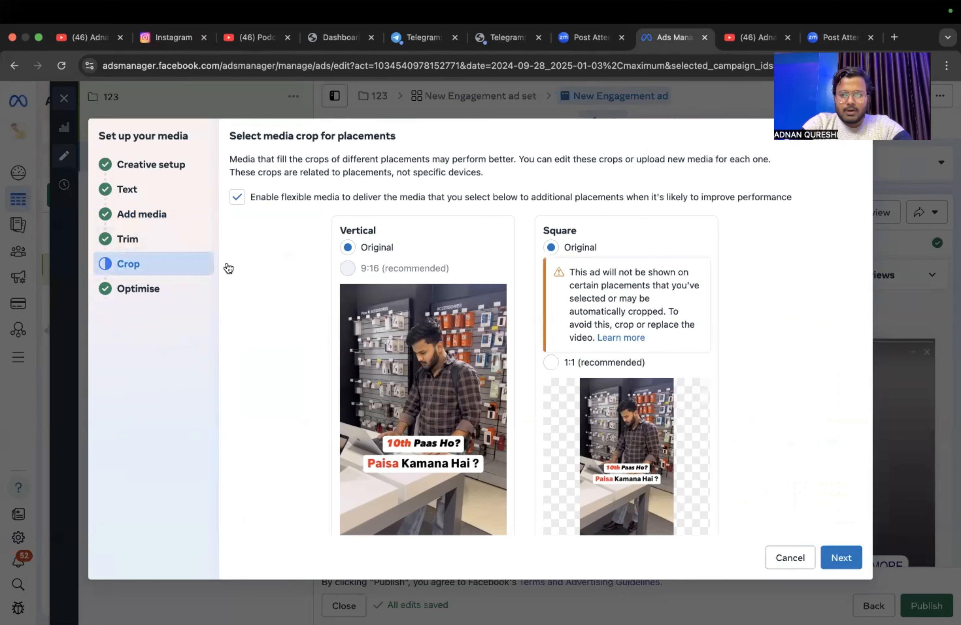
Step: Accept the original vertical and square crops and finish the media setup with all Advantage+ optimisations on
scroll(476, 294, down, 3)
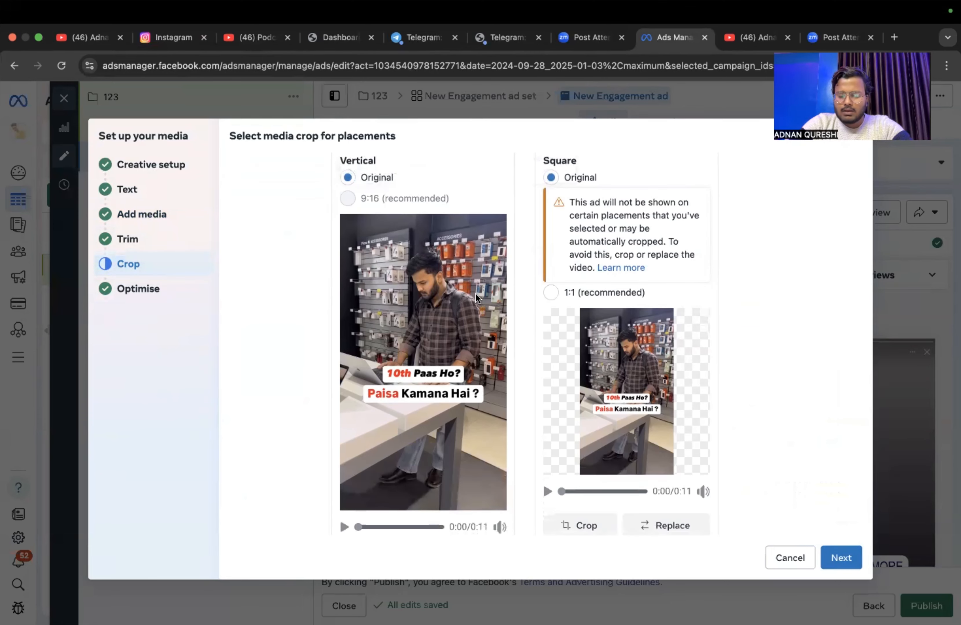
scroll(492, 414, up, 3)
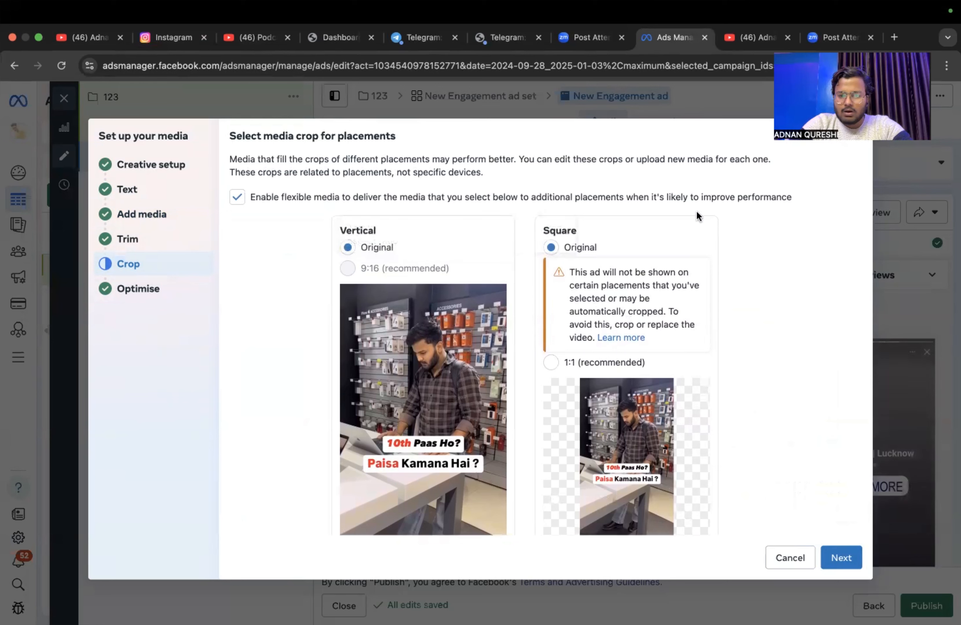
scroll(603, 324, down, 3)
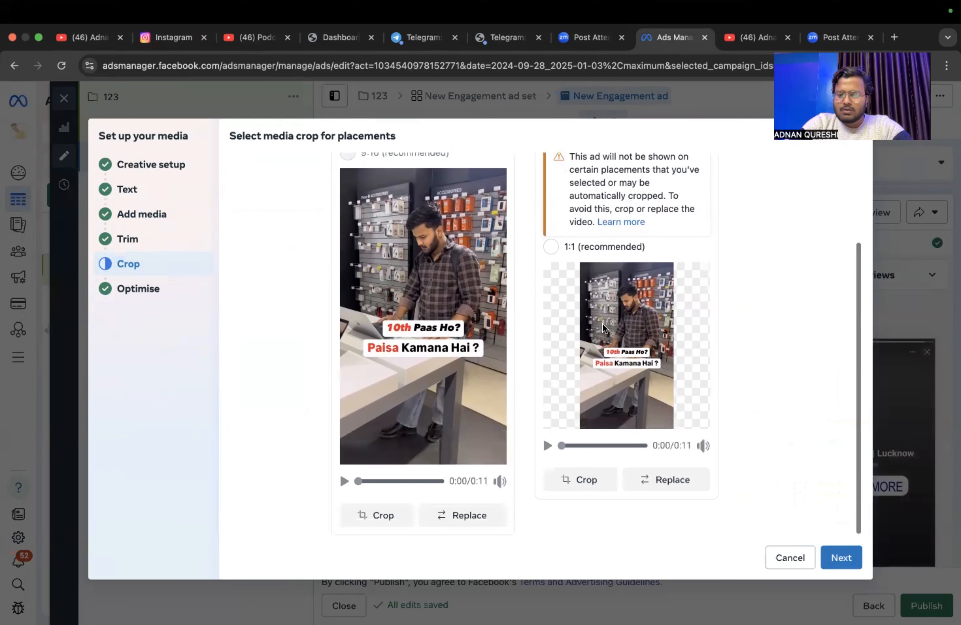
click(841, 560)
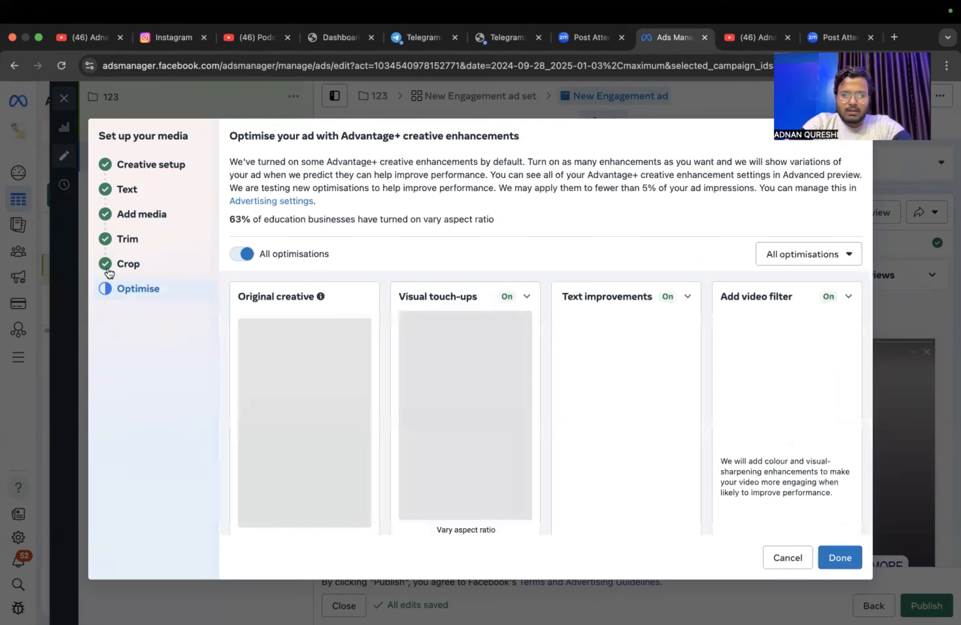
scroll(346, 370, down, 3)
scroll(365, 364, up, 2)
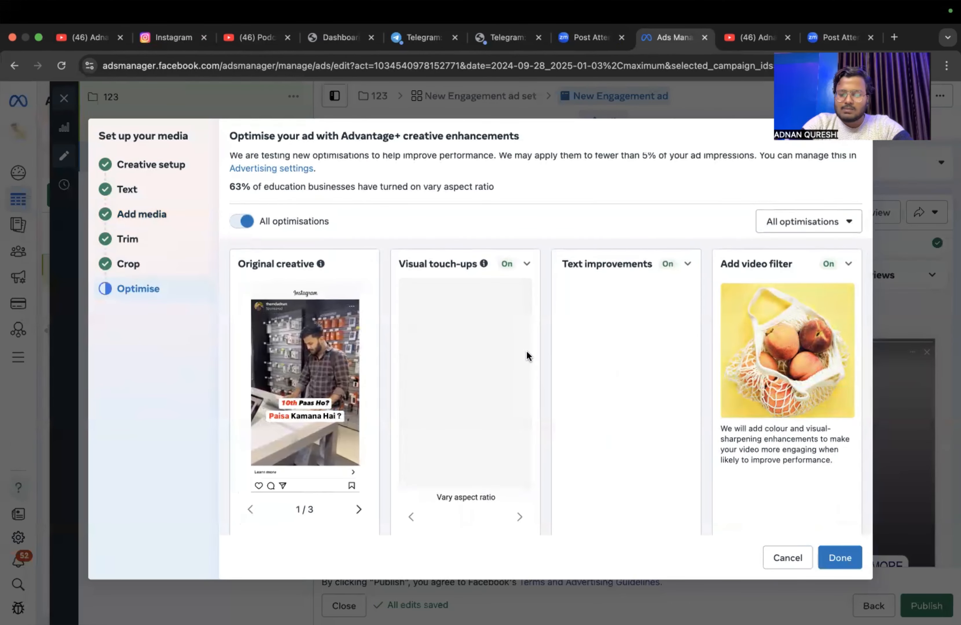
click(848, 567)
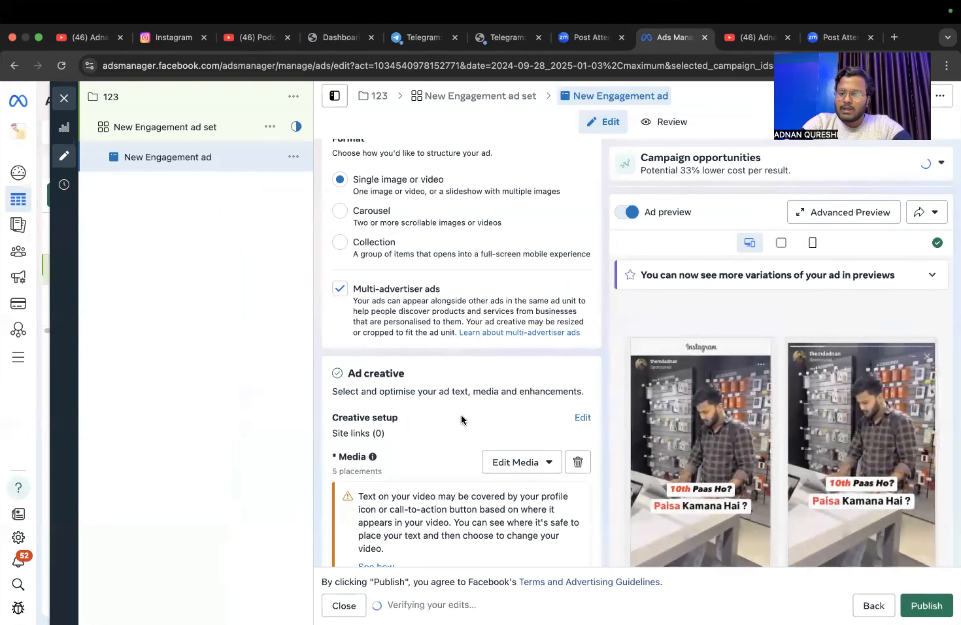
Step: Preview the website URL in the ad's Destination section and return to the ad settings in Ads Manager
scroll(462, 417, down, 10)
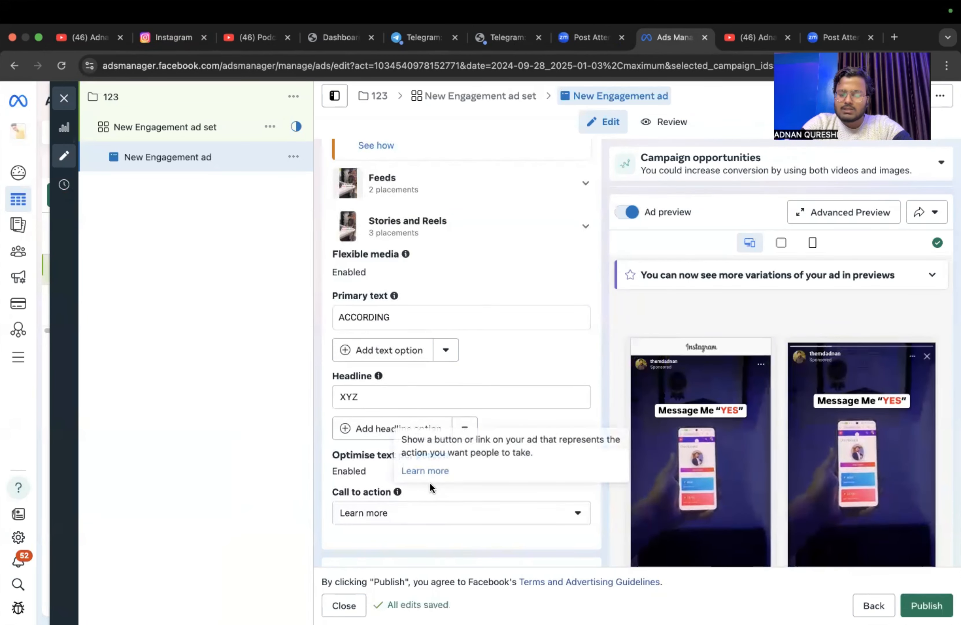
scroll(501, 526, down, 6)
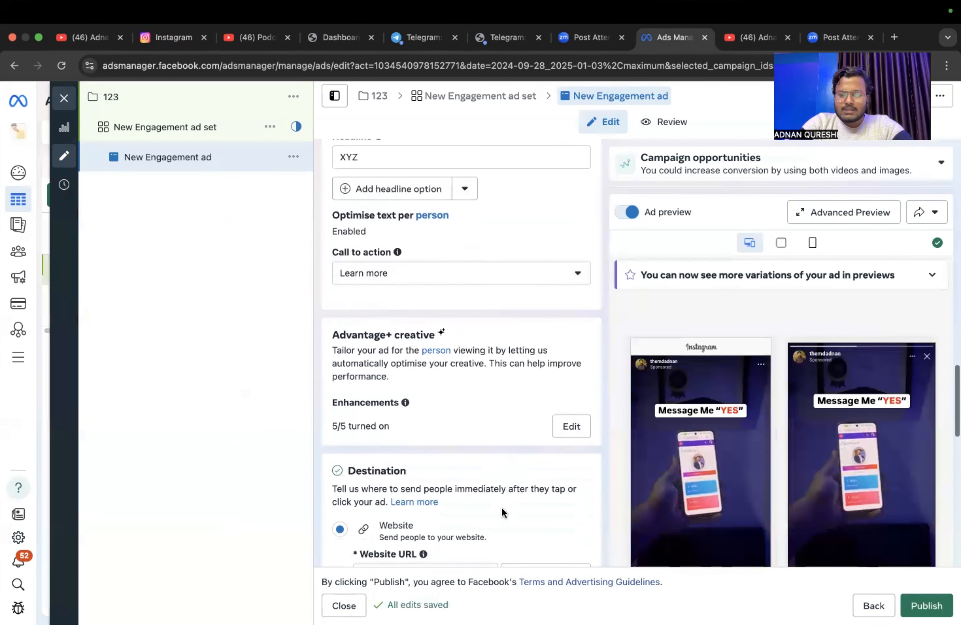
scroll(502, 508, down, 3)
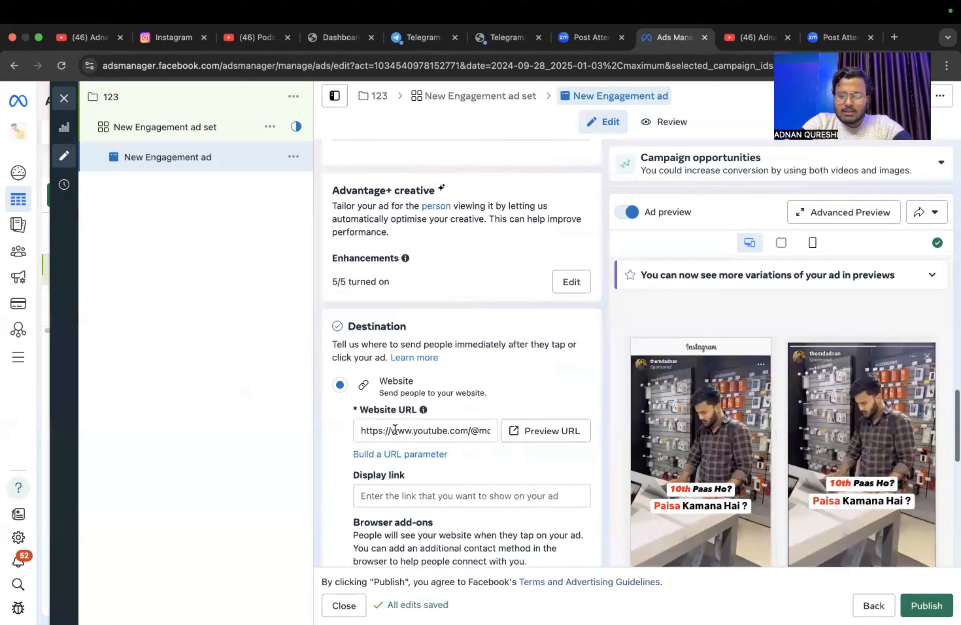
scroll(391, 444, up, 5)
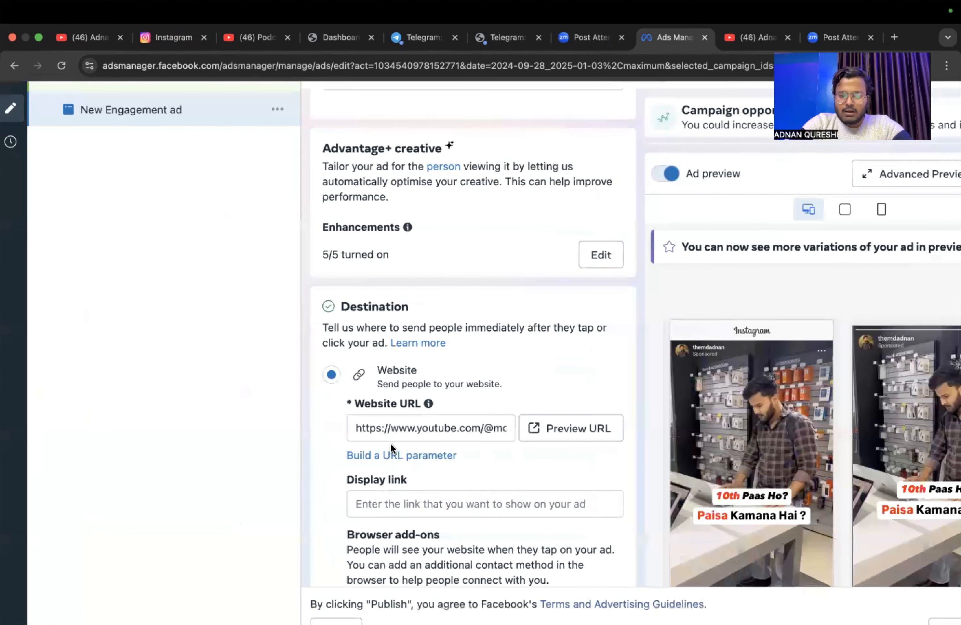
scroll(541, 466, down, 3)
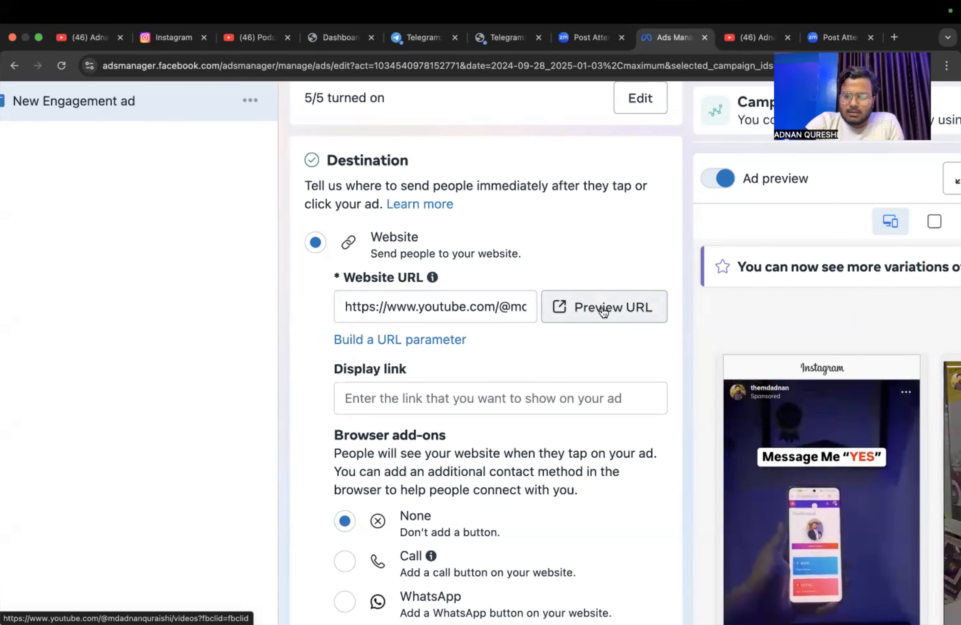
click(613, 307)
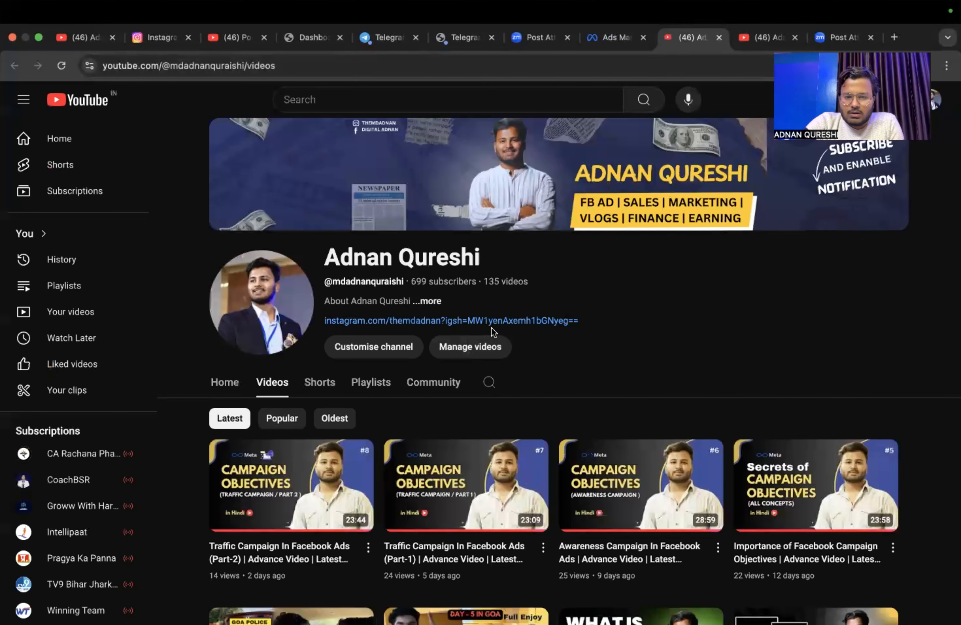
click(617, 36)
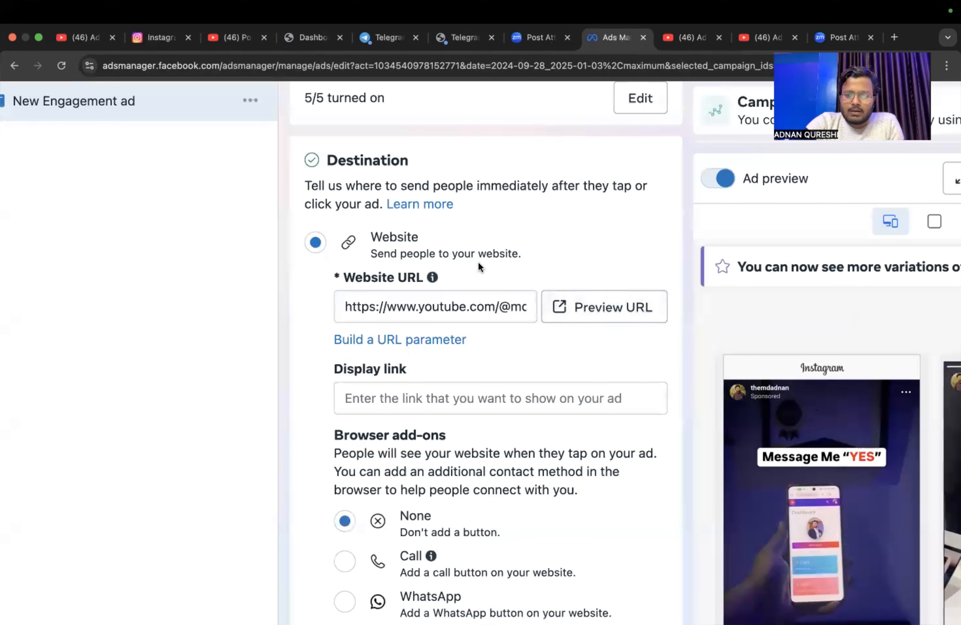
Step: Review the ad's browser add-ons, destination alternatives, languages and tracking settings
scroll(478, 263, down, 5)
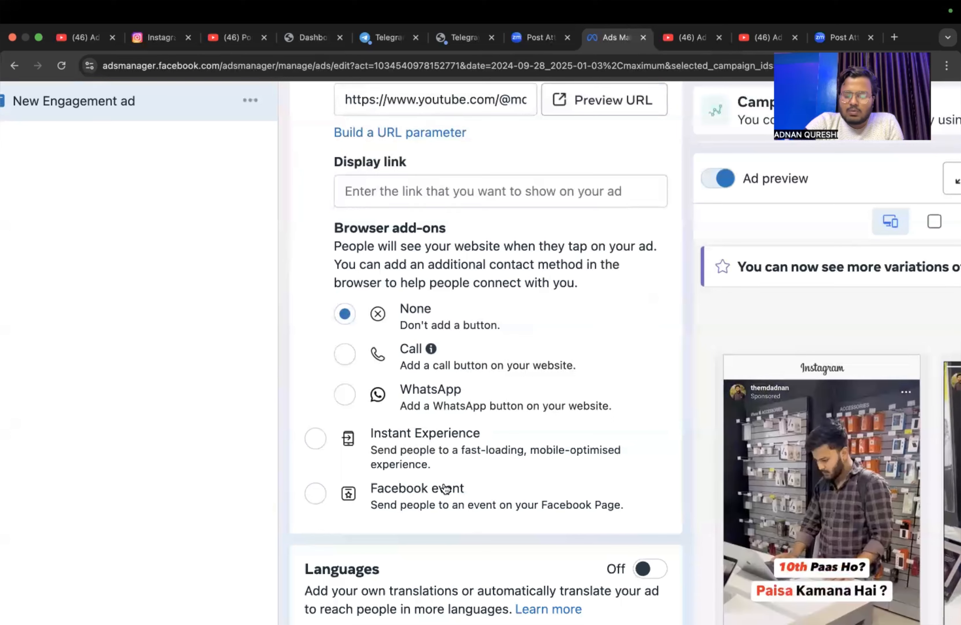
scroll(457, 493, down, 1)
scroll(458, 493, down, 3)
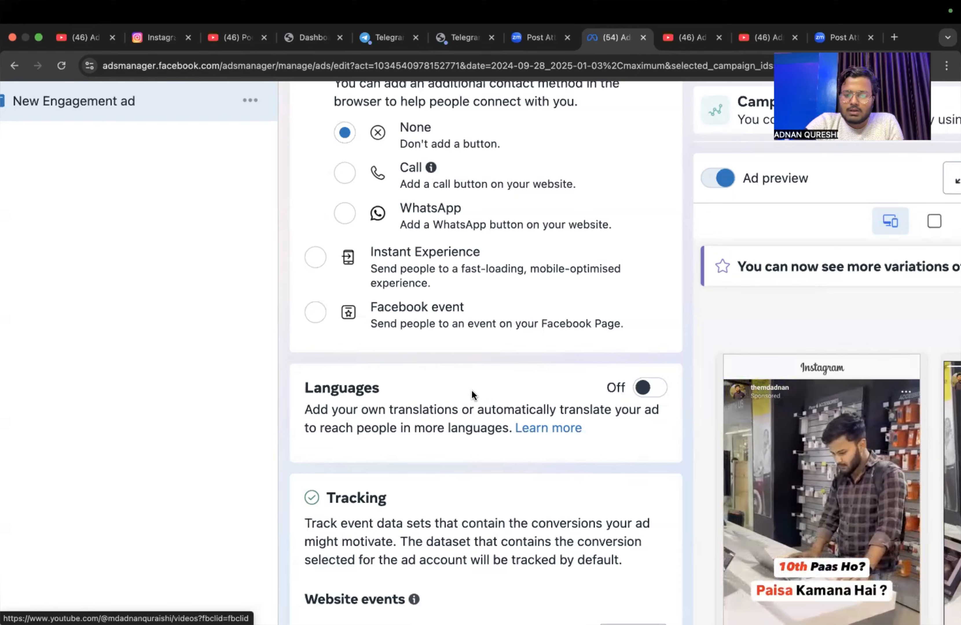
scroll(494, 488, down, 5)
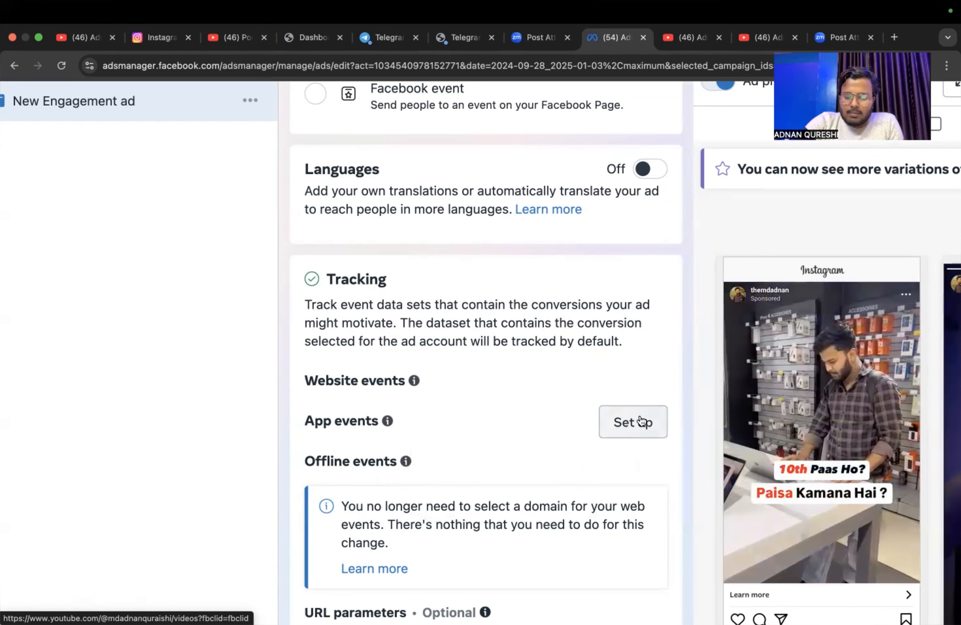
scroll(641, 418, down, 3)
scroll(521, 465, down, 1)
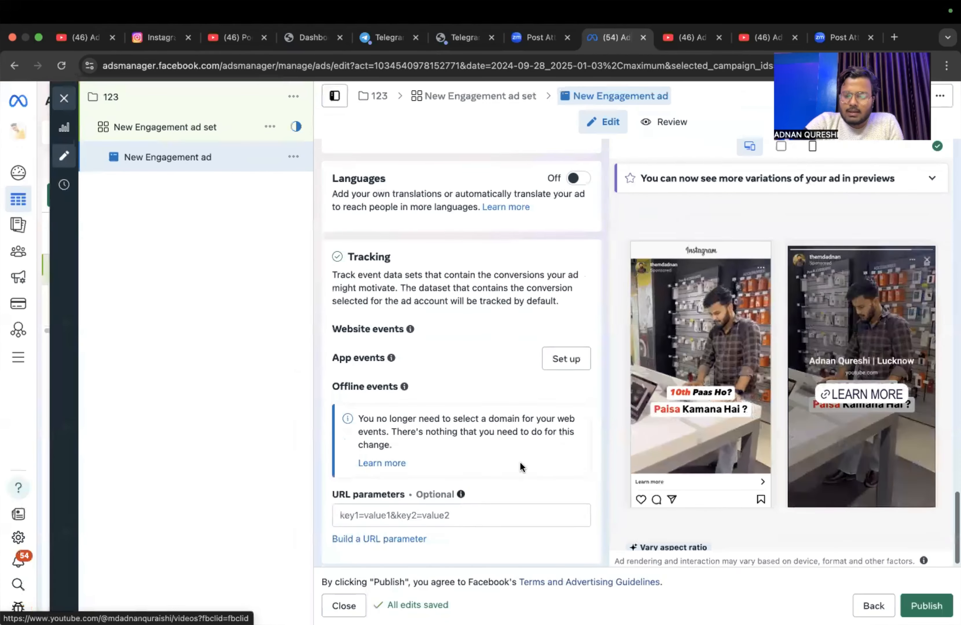
scroll(521, 466, down, 1)
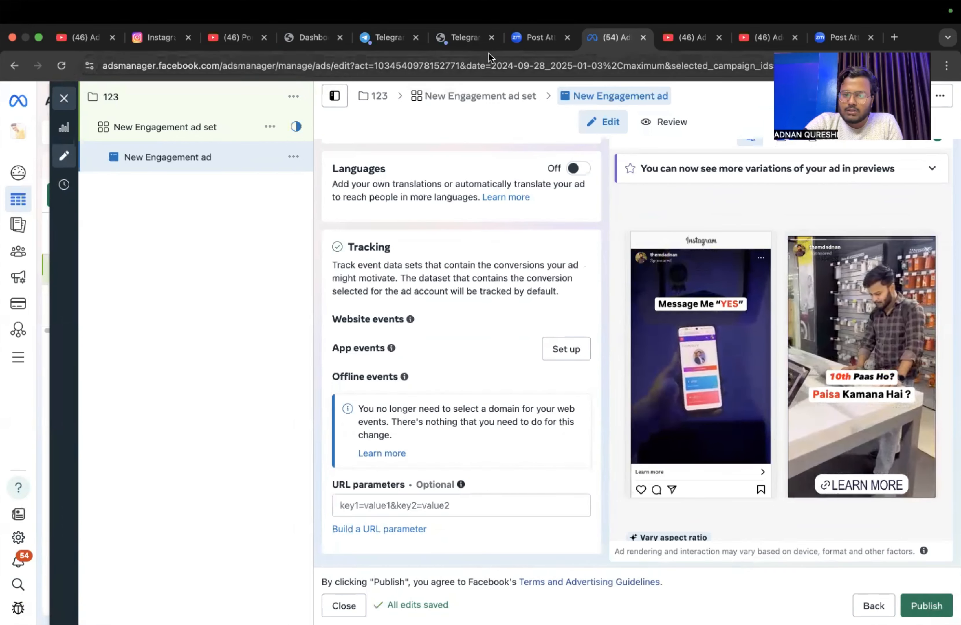
Step: Change the conversion location of the New Engagement ad set to Facebook Page and review its performance goal
click(507, 95)
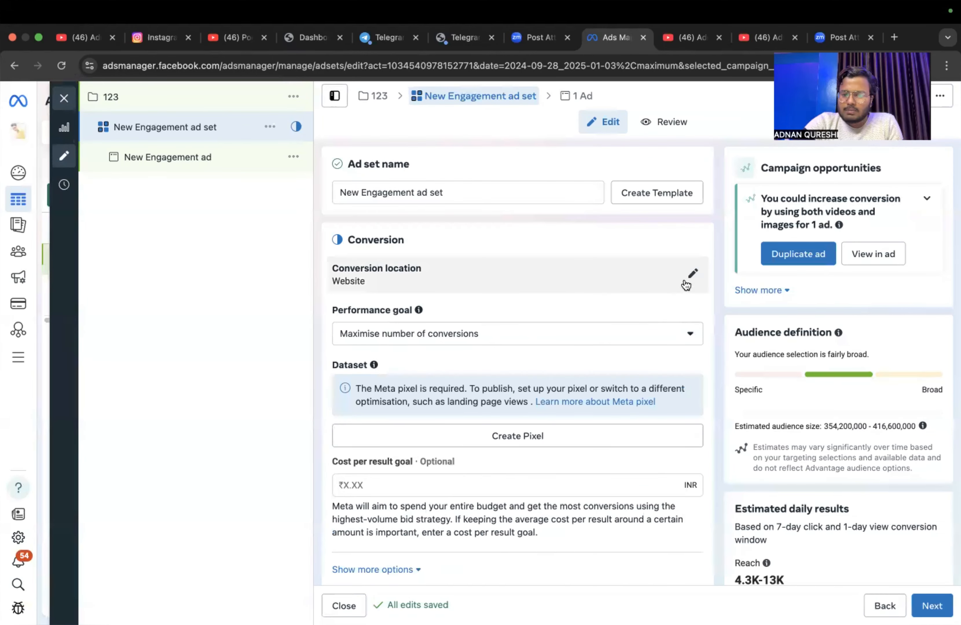
click(689, 278)
scroll(457, 421, down, 1)
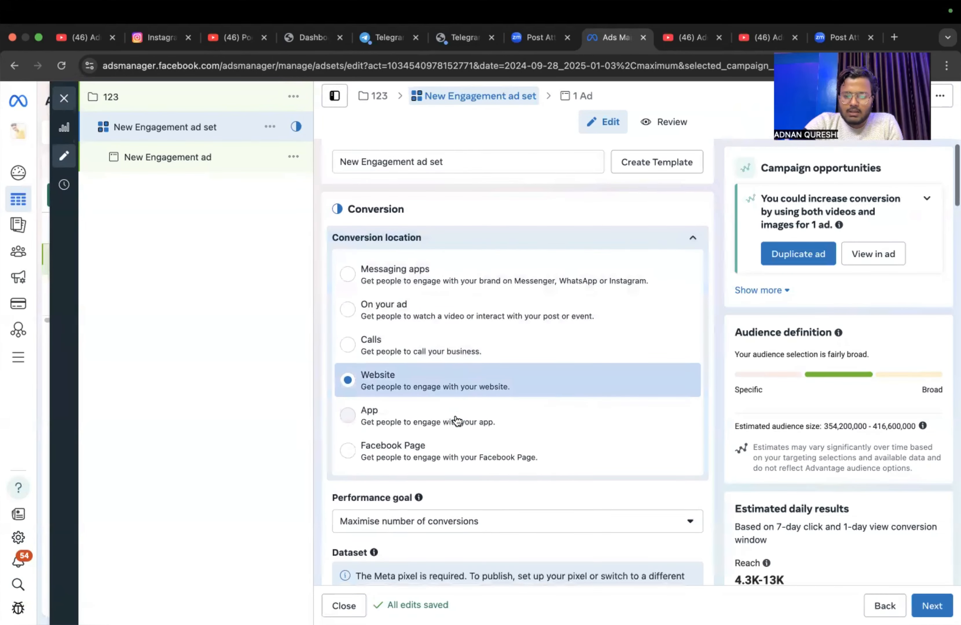
scroll(456, 417, up, 3)
scroll(455, 417, left, 1)
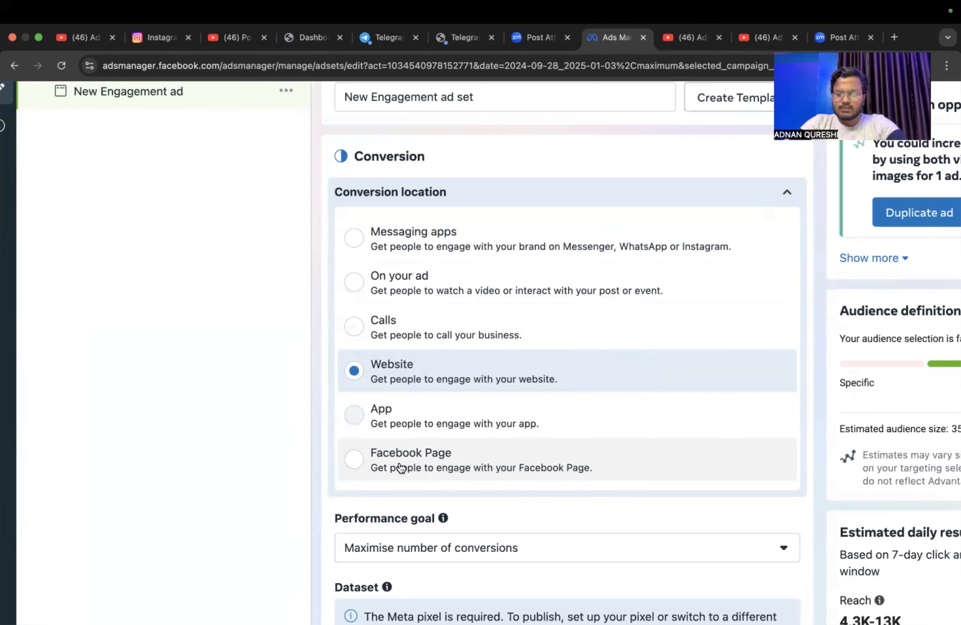
click(366, 456)
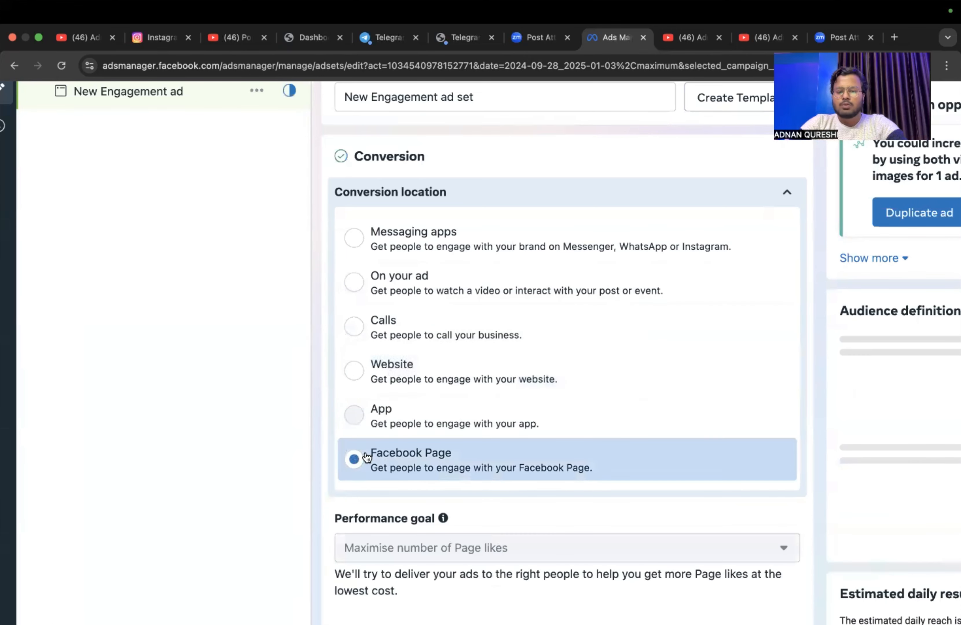
scroll(487, 465, down, 2)
scroll(488, 466, down, 2)
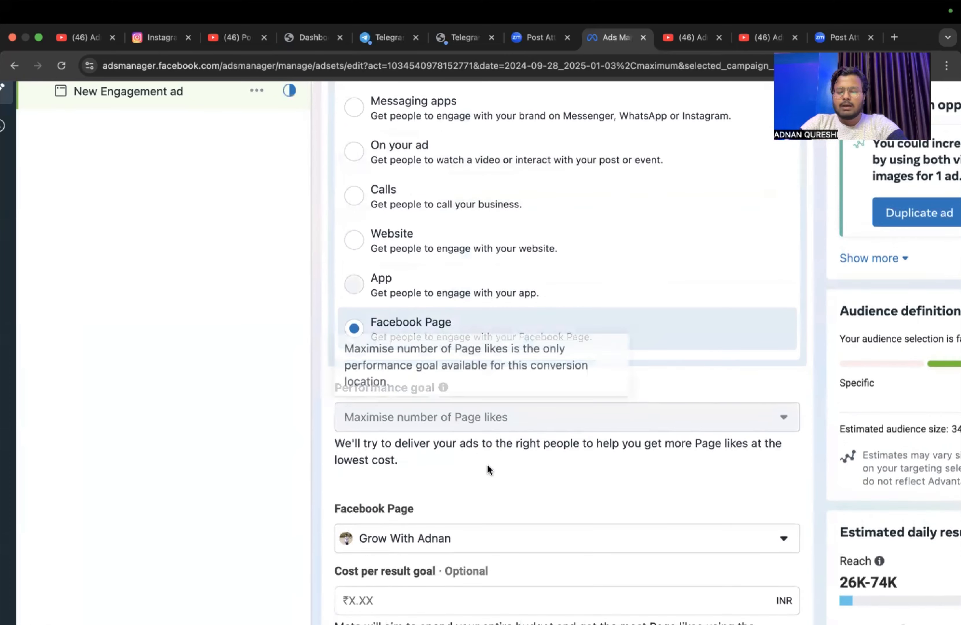
Step: Try Calls as the ad set's conversion location and switch back to Facebook Page
mouse_move(637, 423)
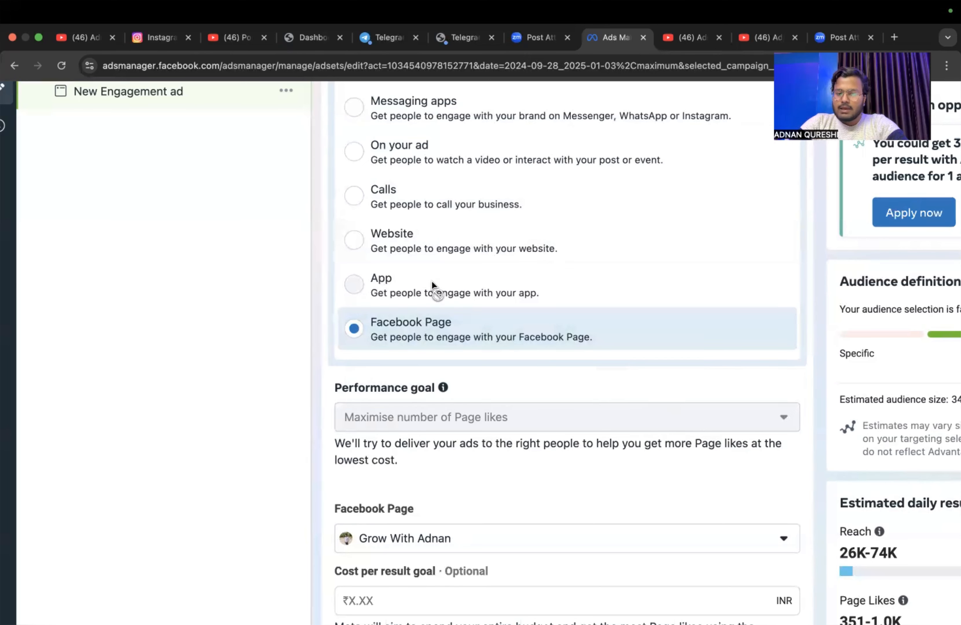
click(376, 199)
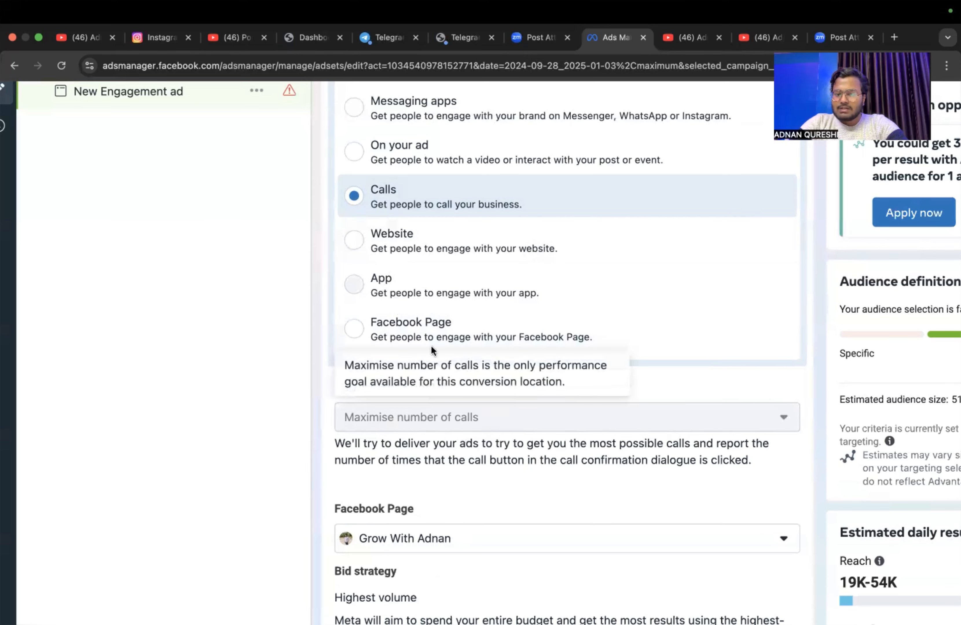
click(392, 323)
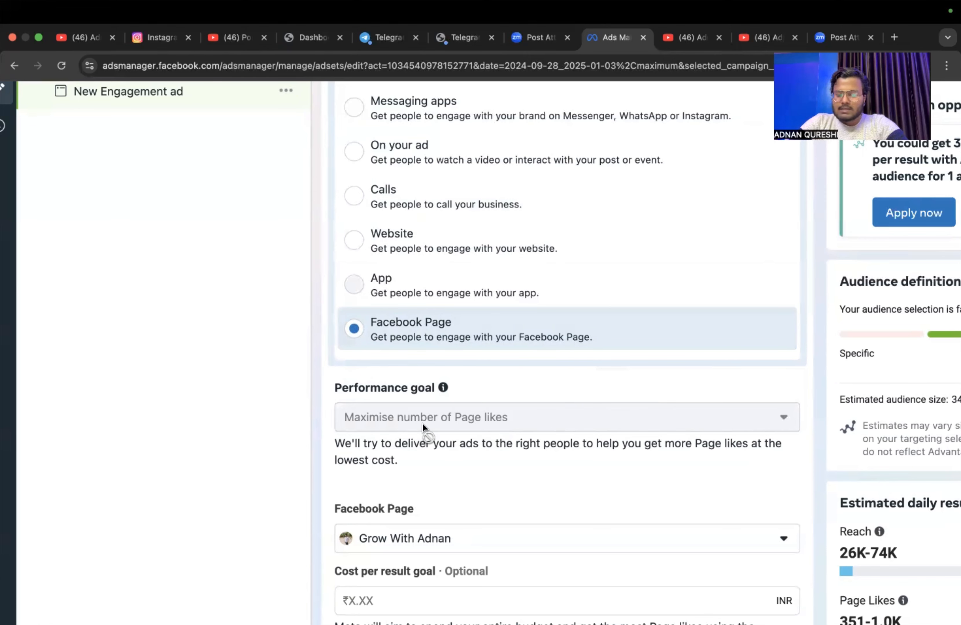
Step: Review the performance and cost per result goals, and set the ad set's Facebook Page to Learn with addu
mouse_move(423, 424)
scroll(423, 424, up, 1)
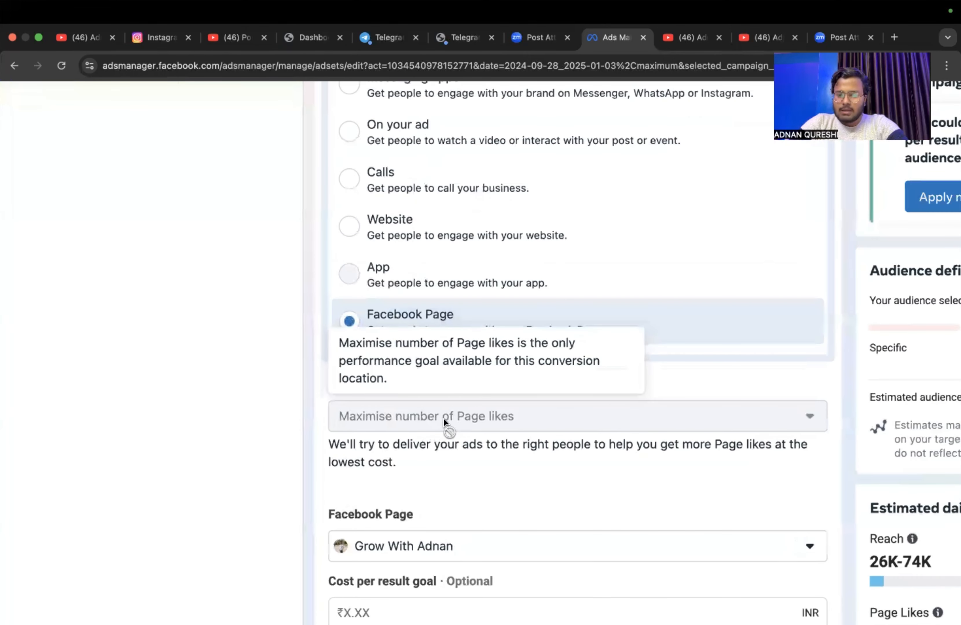
scroll(444, 419, up, 1)
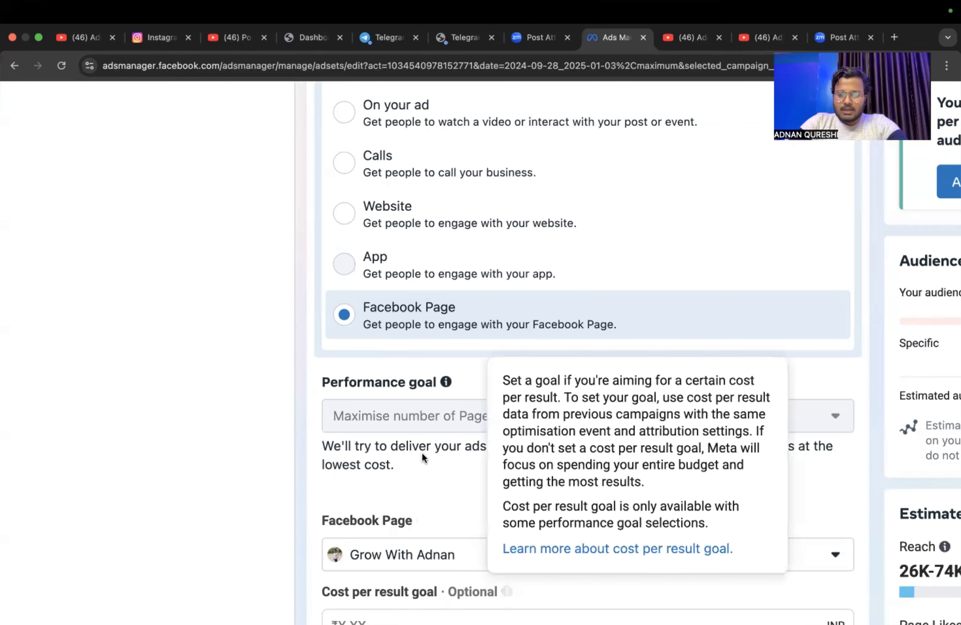
scroll(422, 453, down, 6)
scroll(422, 453, down, 1)
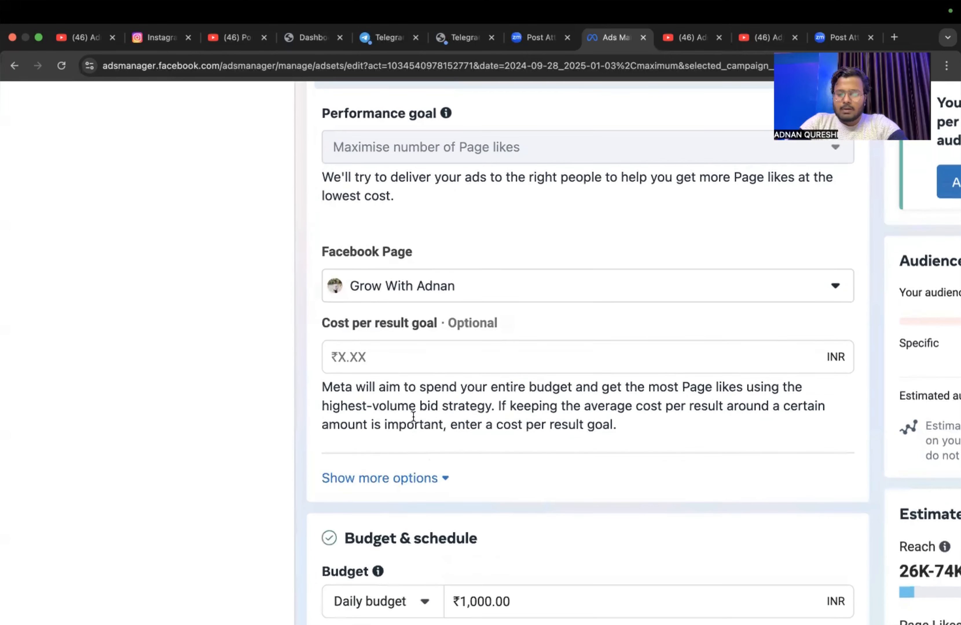
click(492, 291)
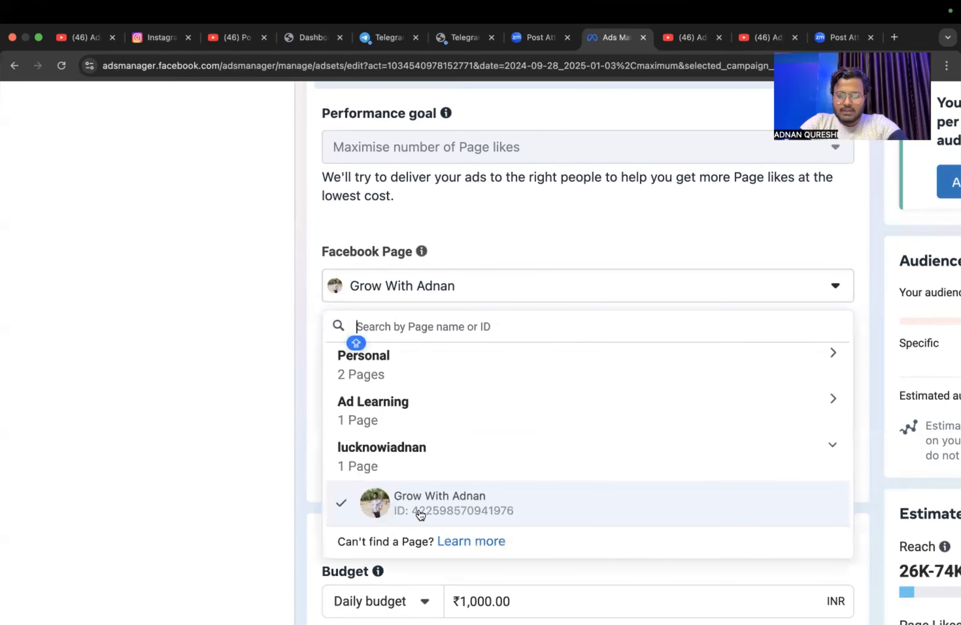
click(536, 368)
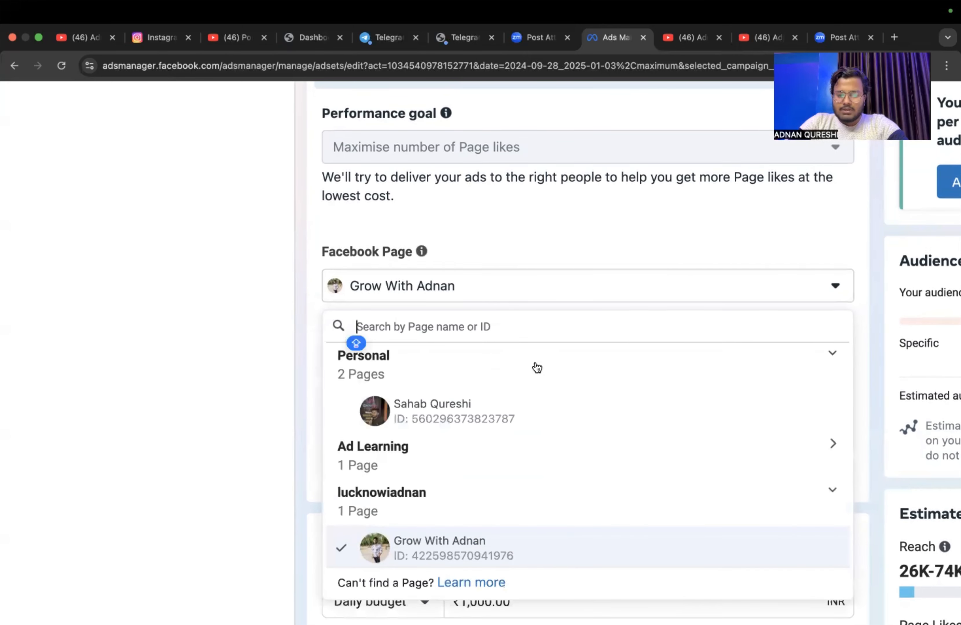
scroll(441, 473, down, 2)
click(498, 407)
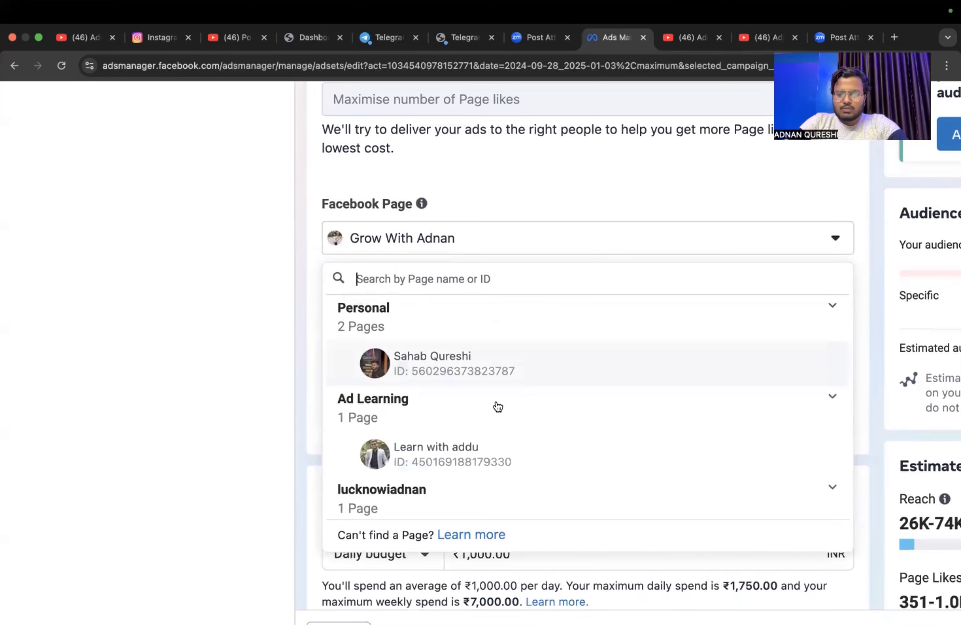
scroll(465, 436, down, 8)
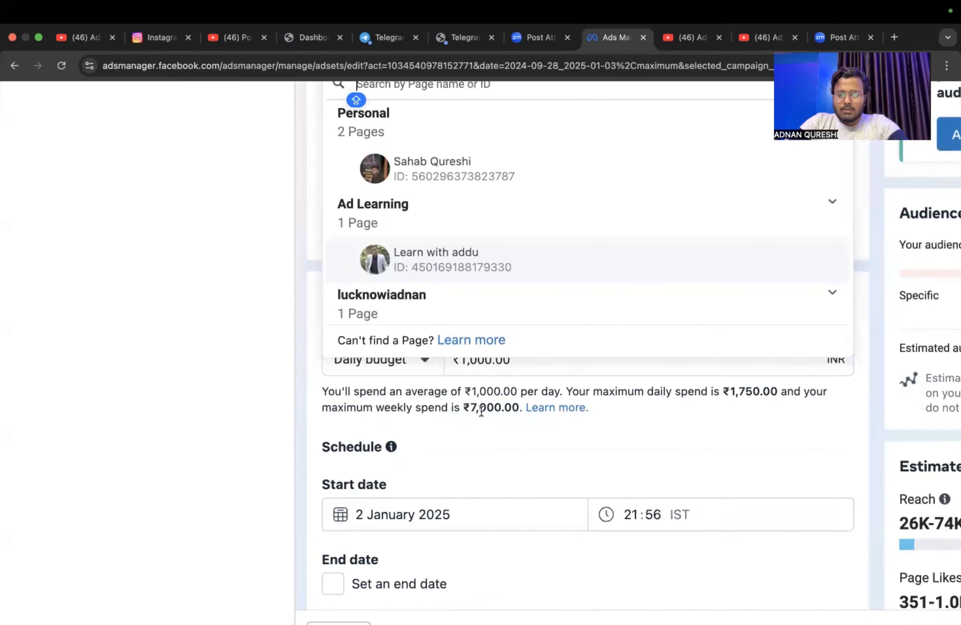
scroll(482, 414, up, 8)
scroll(485, 415, down, 3)
scroll(485, 415, down, 1)
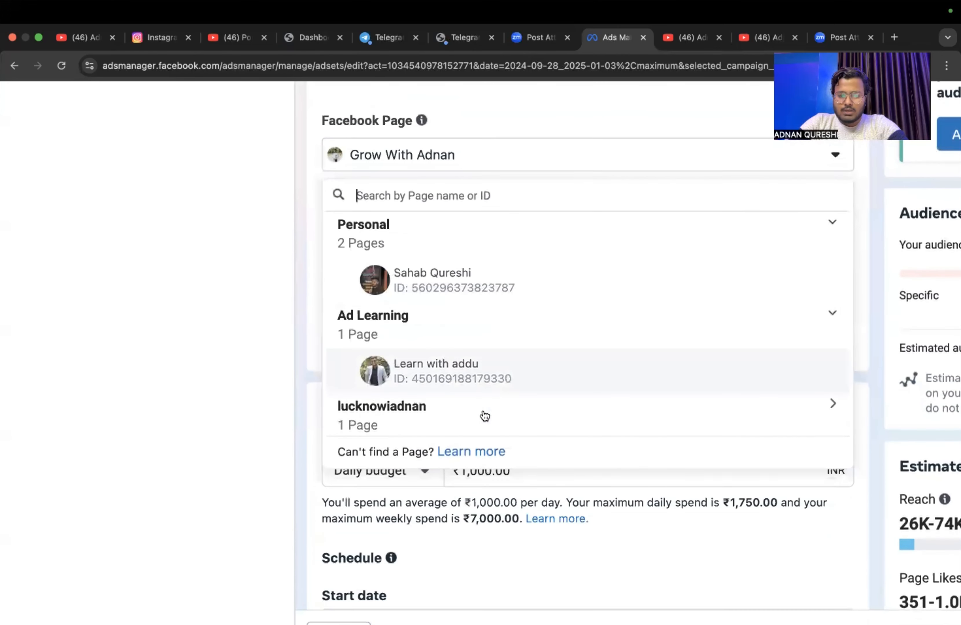
click(465, 374)
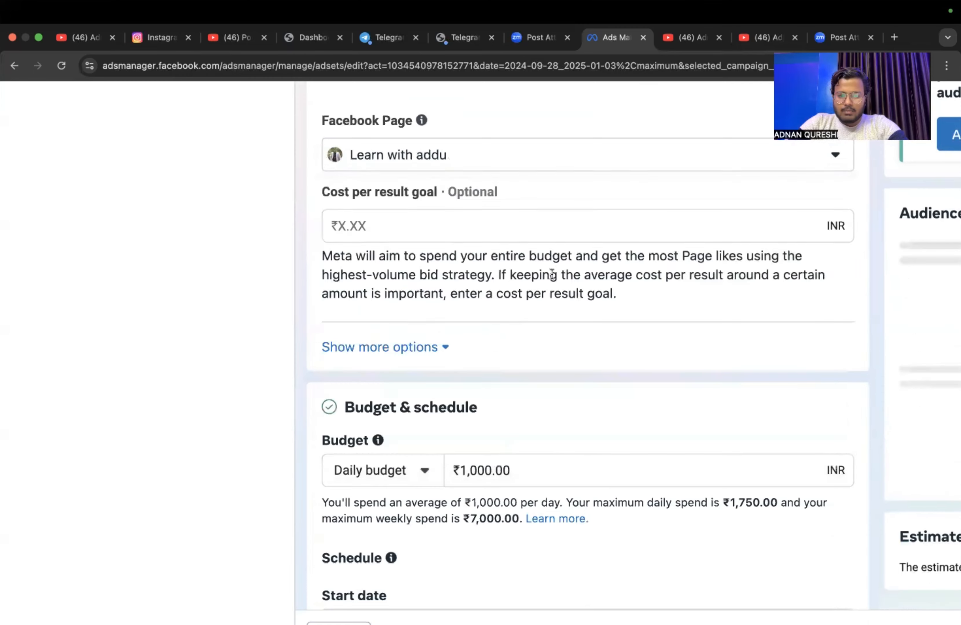
Step: Set the ad set's daily budget to ₹500
scroll(548, 271, up, 3)
scroll(549, 274, down, 1)
scroll(549, 275, down, 8)
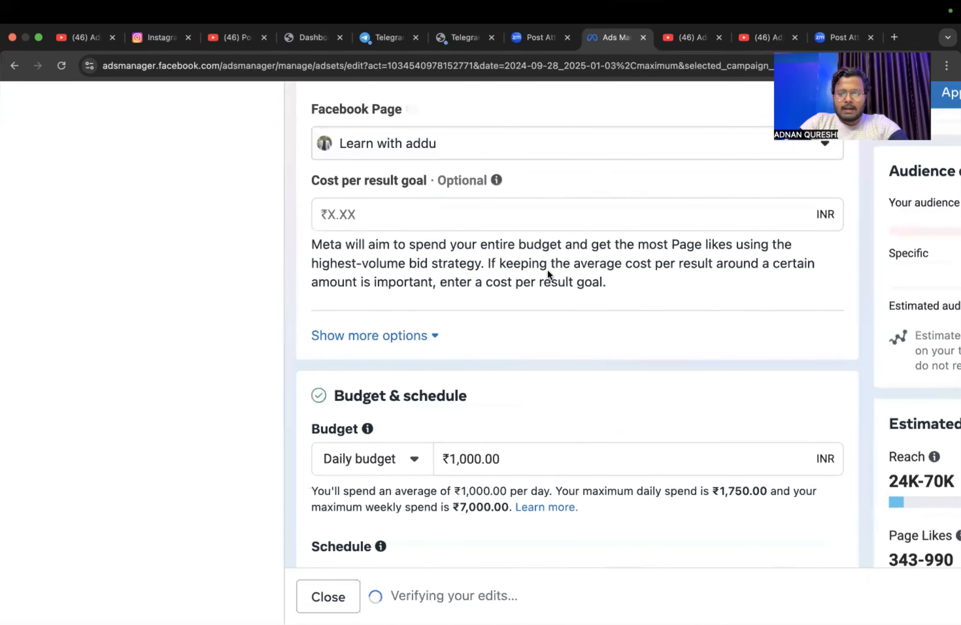
key(super+minus)
key(super+minus)
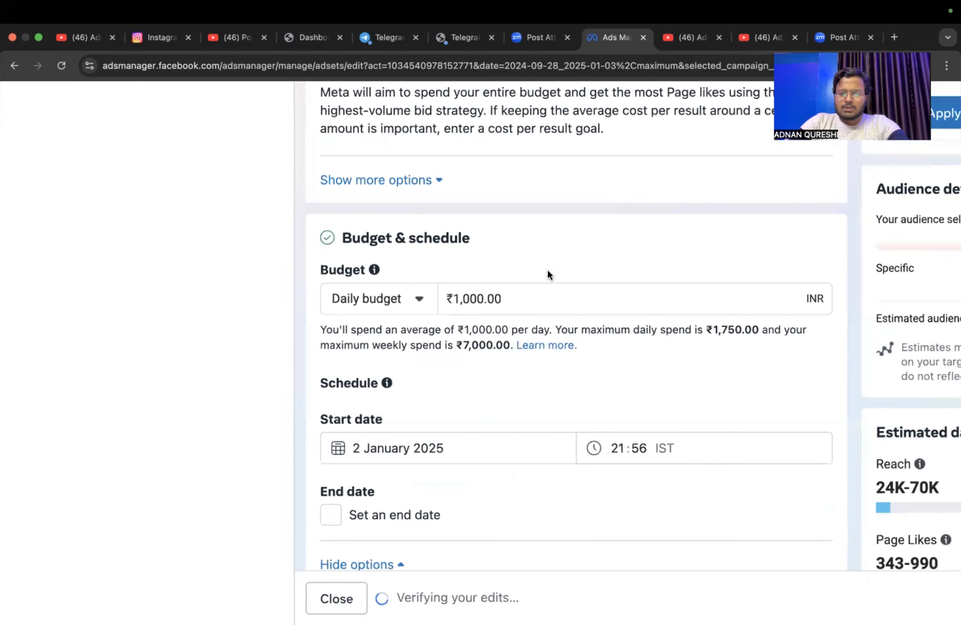
click(484, 347)
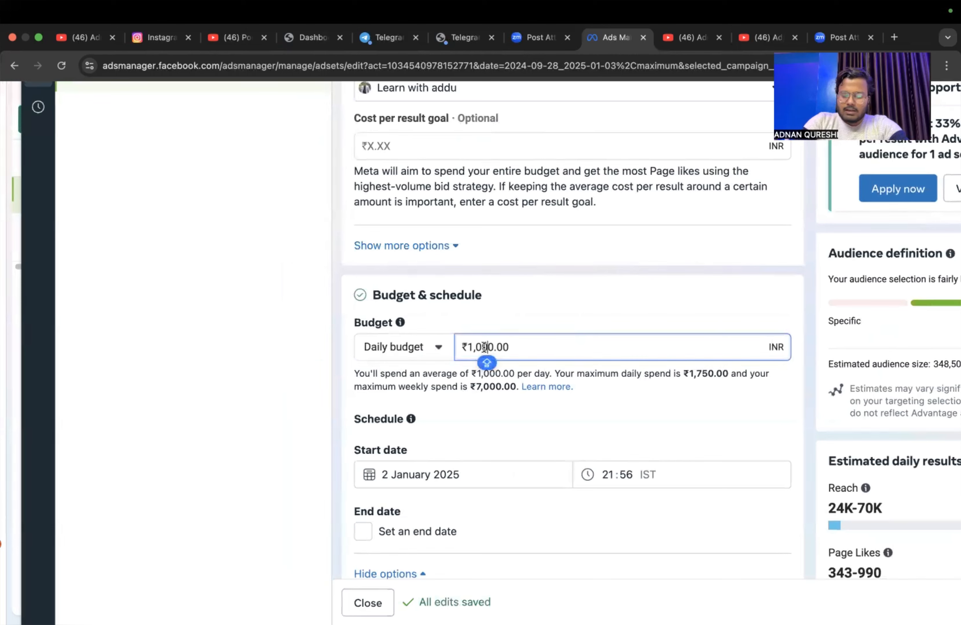
key(BackSpace)
key(BackSpace)
key(BackSpace)
text(0)
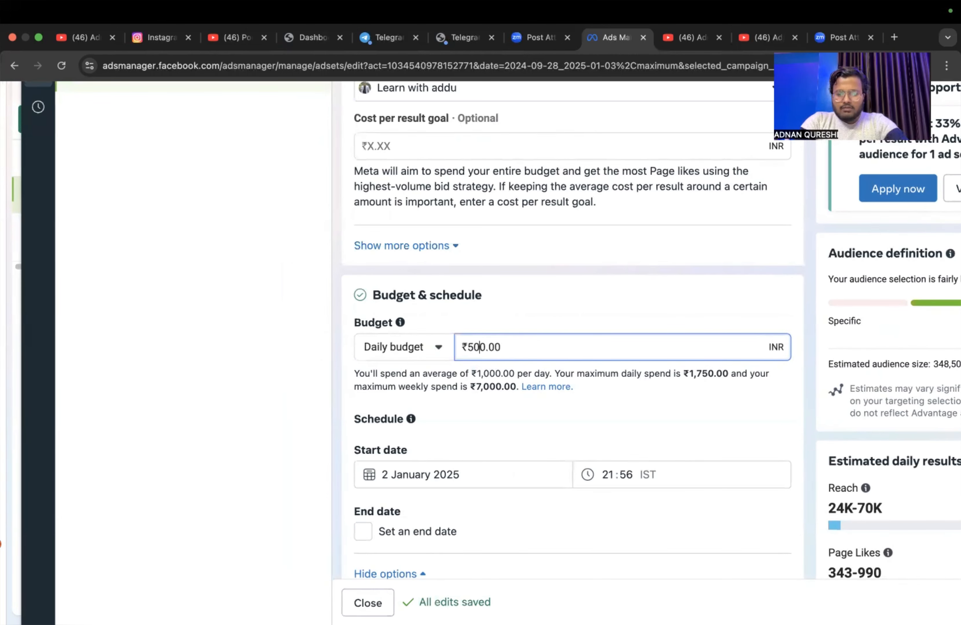
Step: Review the estimated daily results and scheduling options, and open the audience locations for editing
scroll(656, 425, down, 5)
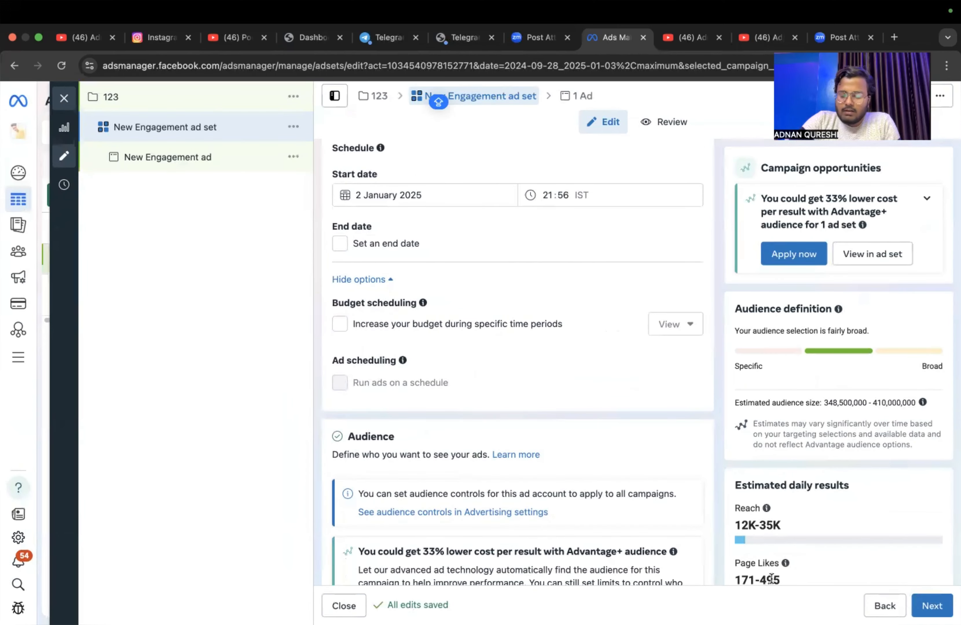
scroll(540, 418, up, 5)
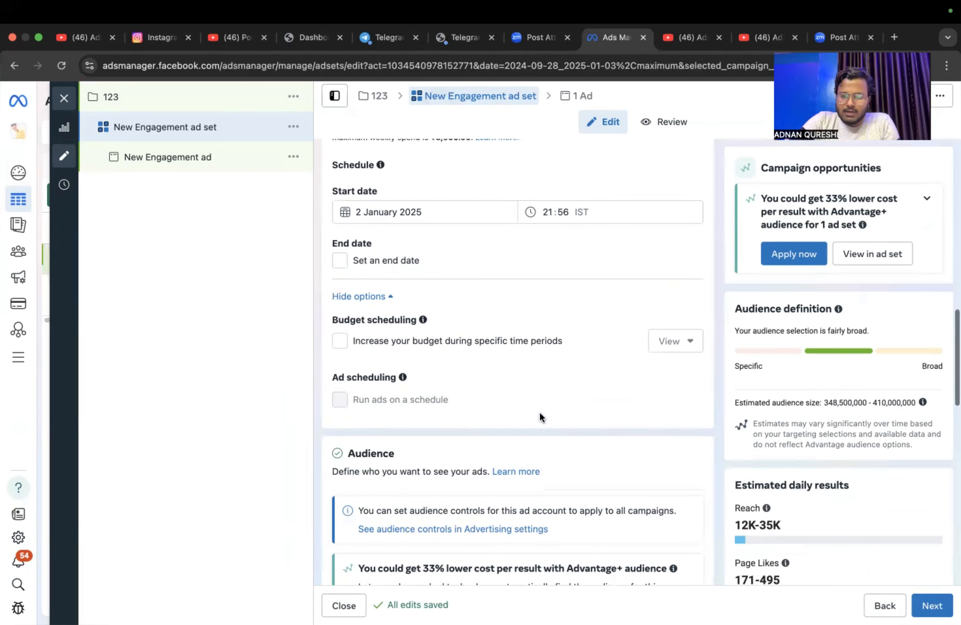
scroll(540, 416, down, 3)
key(Caps_Lock)
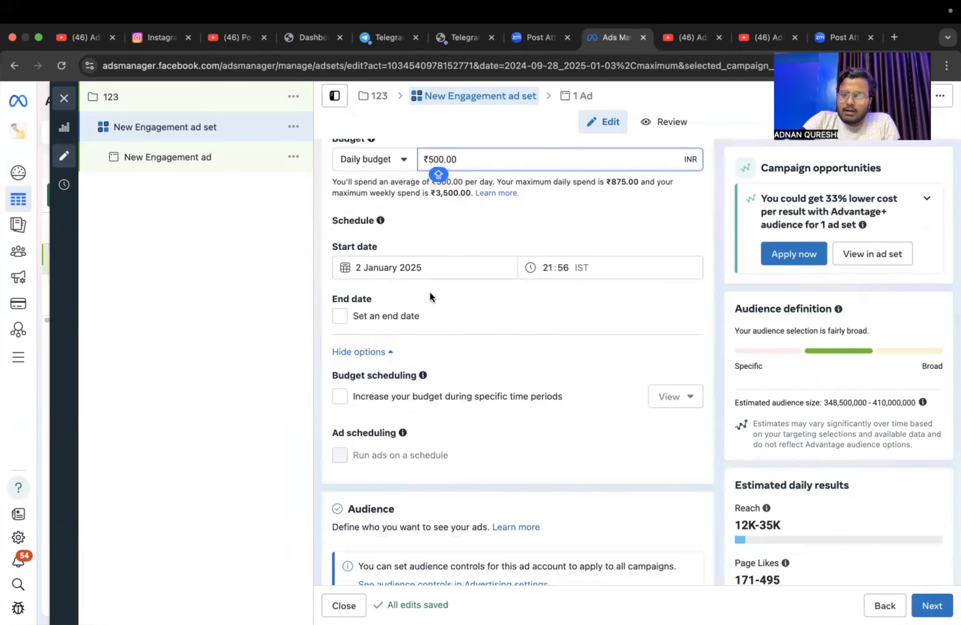
click(337, 333)
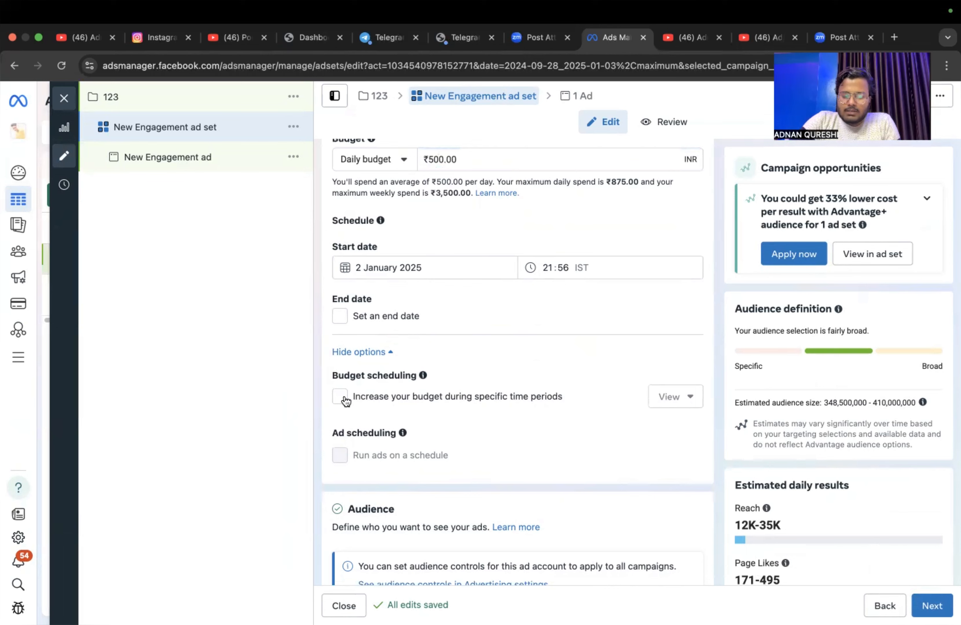
scroll(410, 502, down, 10)
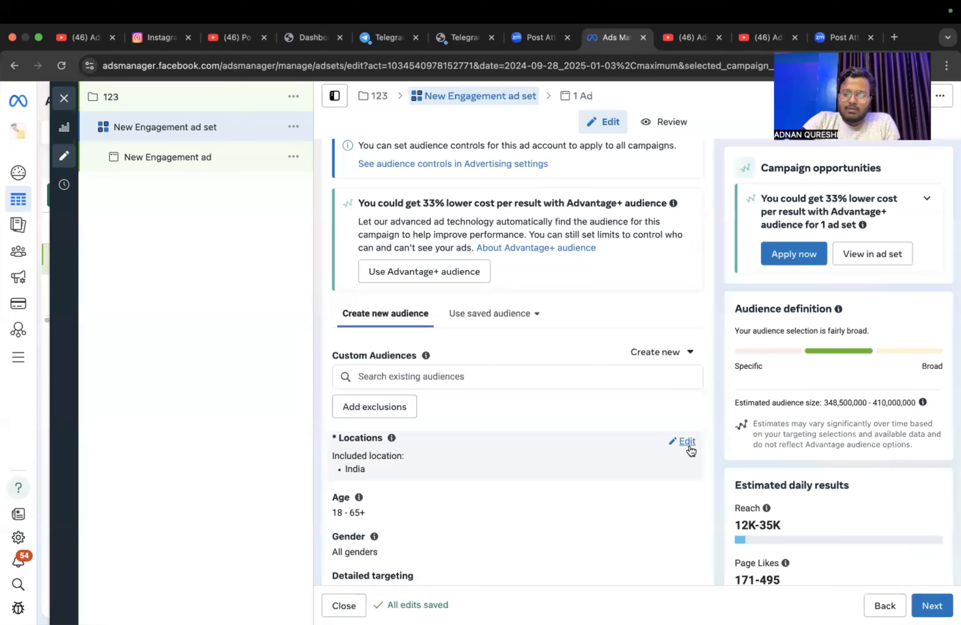
click(673, 444)
scroll(519, 449, down, 5)
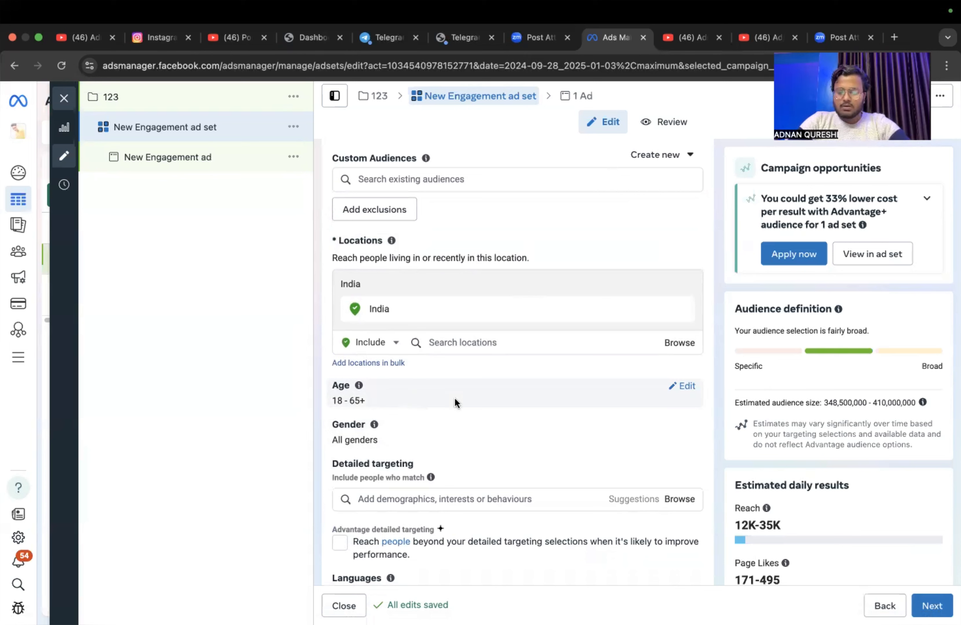
Step: Try 13 as the audience's maximum age and return it to 65+
click(686, 387)
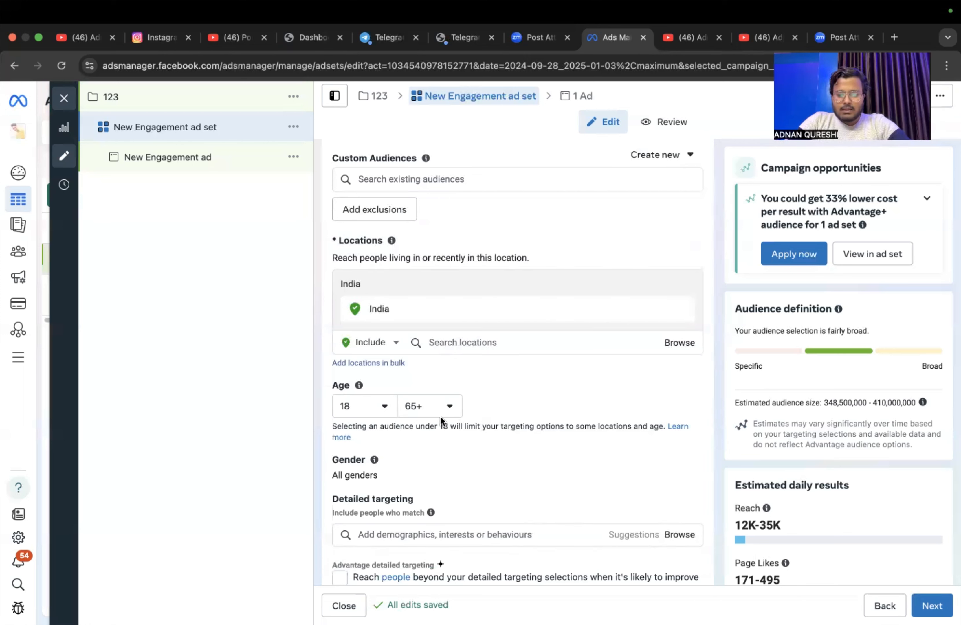
click(436, 407)
scroll(459, 488, up, 15)
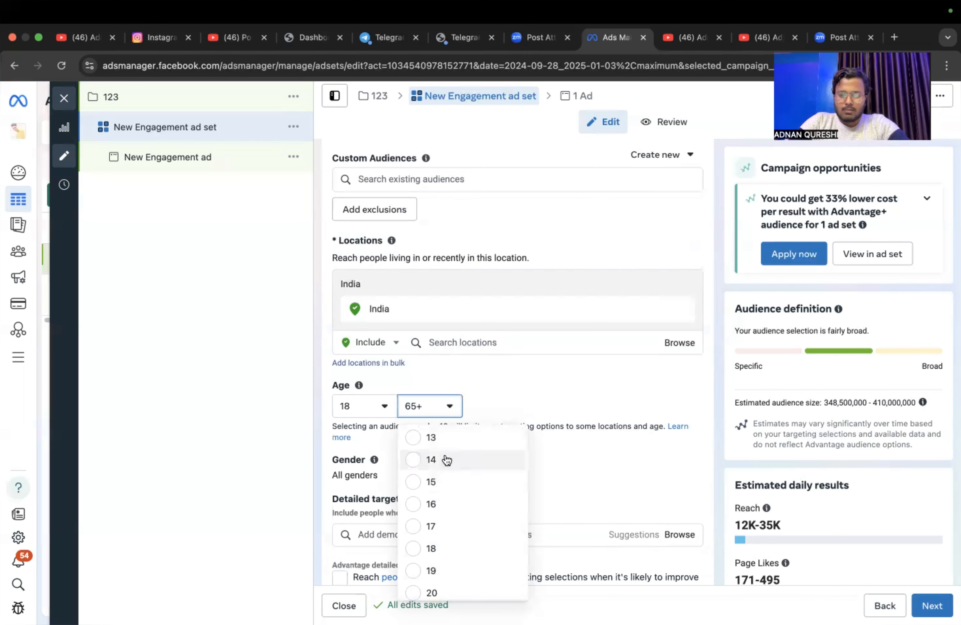
scroll(447, 449, up, 5)
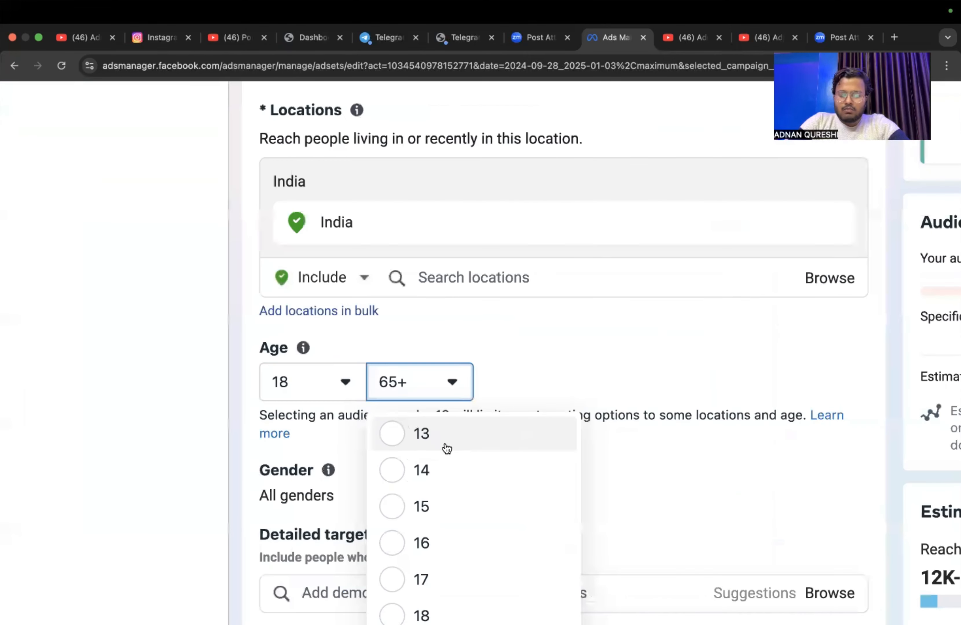
click(419, 432)
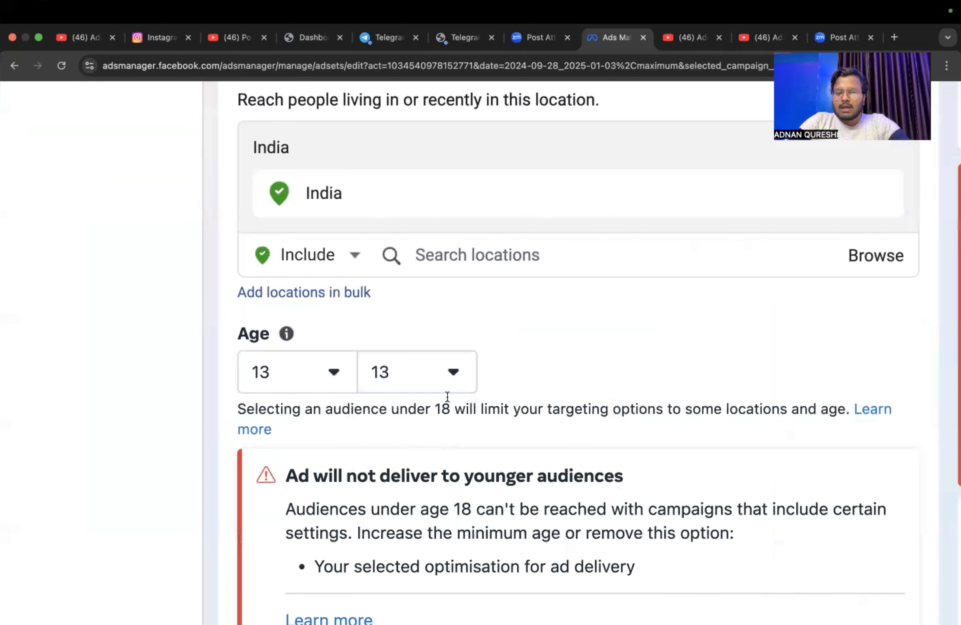
click(440, 388)
scroll(493, 504, down, 5)
scroll(491, 502, down, 15)
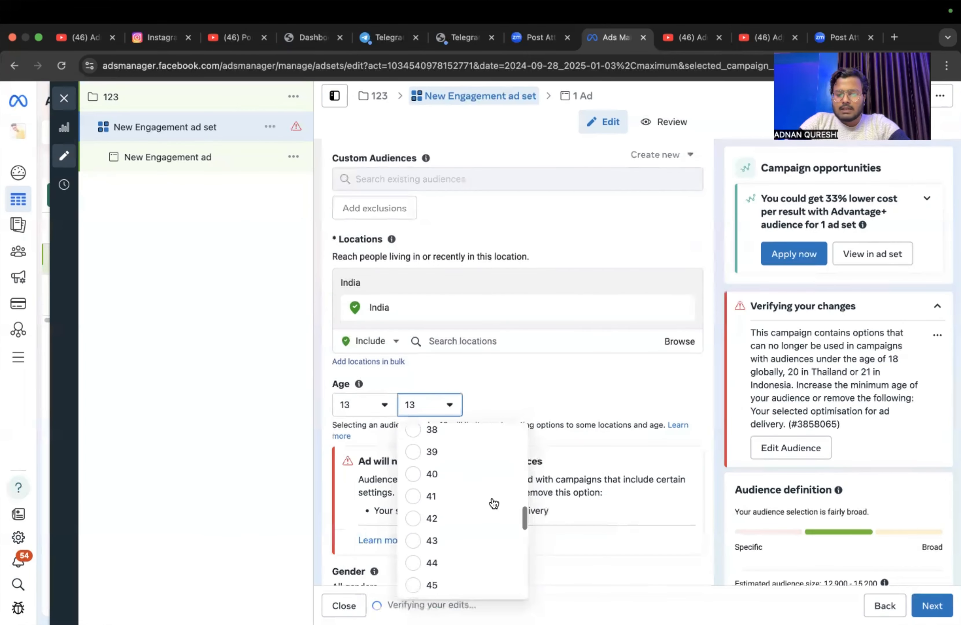
click(475, 588)
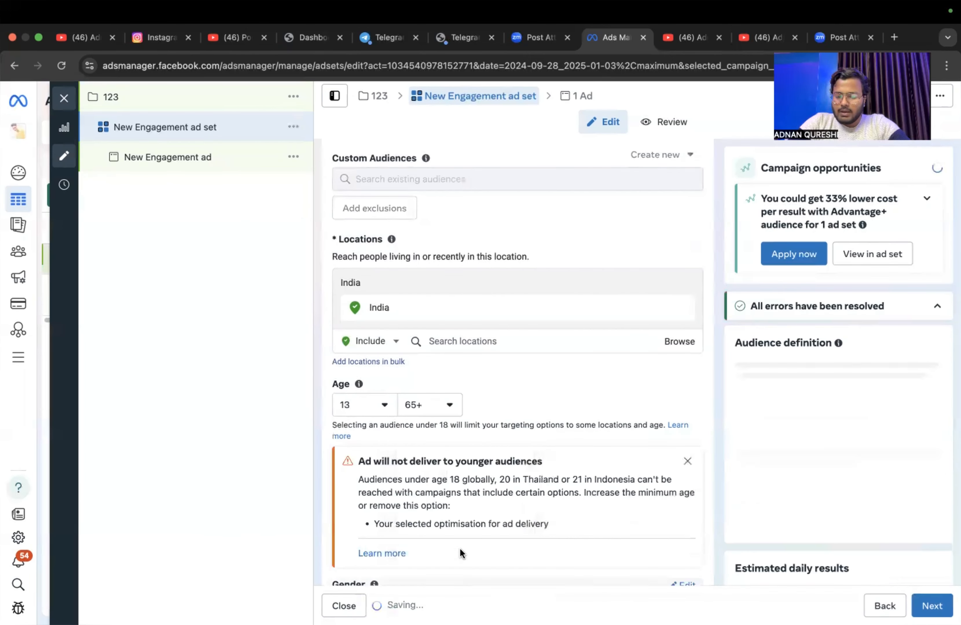
Step: Set the audience's age range to 18–59 and enable Advantage detailed targeting to reach people beyond the selections
click(433, 406)
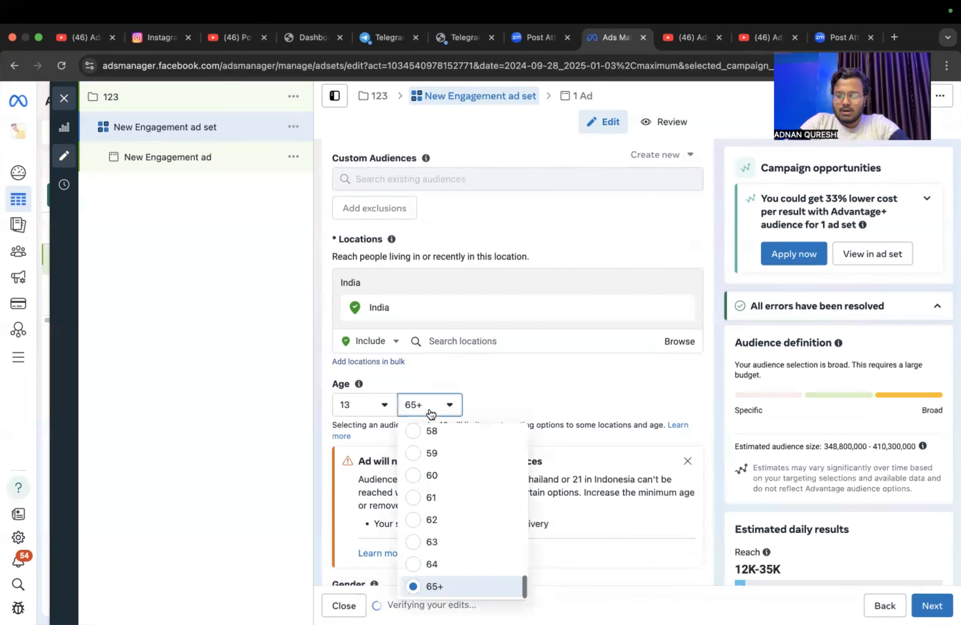
click(452, 454)
click(394, 407)
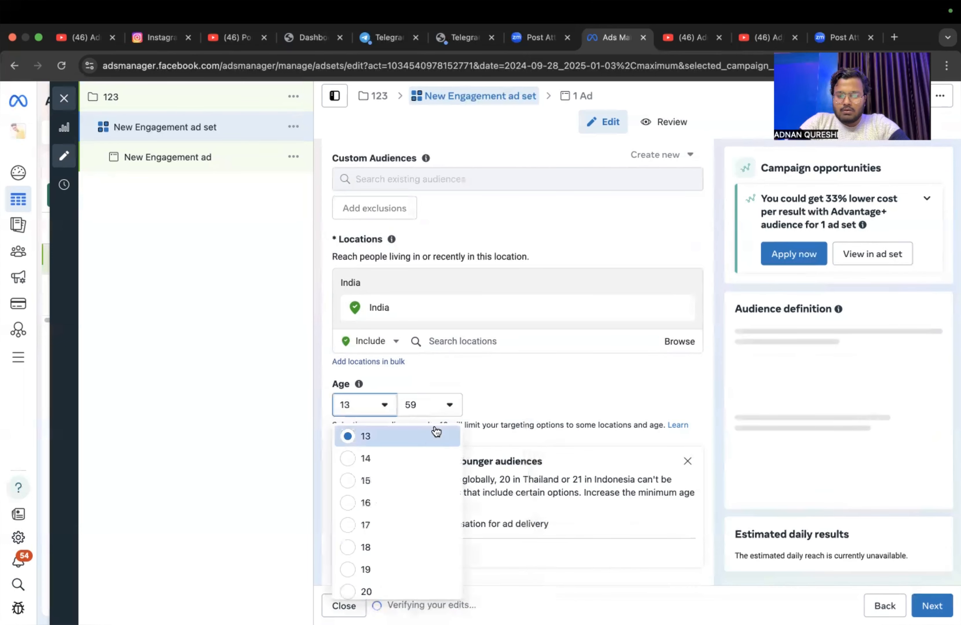
click(406, 548)
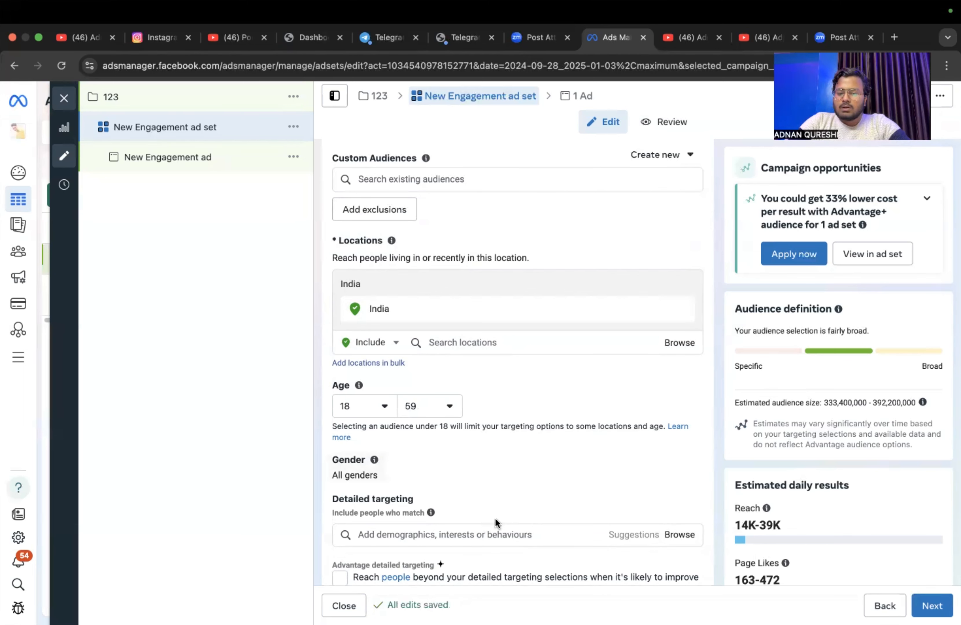
scroll(536, 519, down, 5)
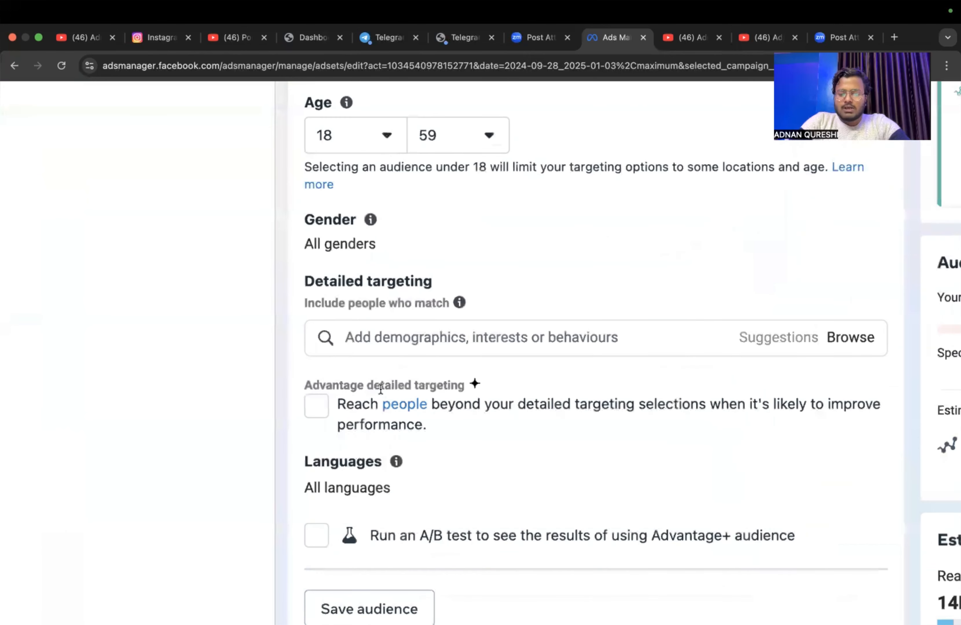
click(318, 406)
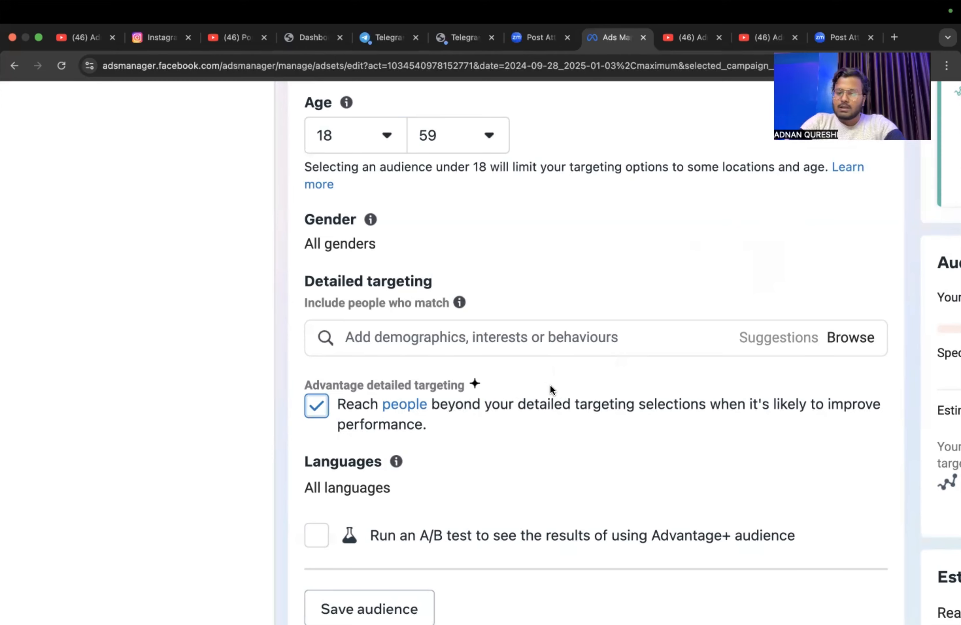
Step: Compare Advantage+ and manual placements and choose manual placements for the ad set
scroll(601, 391, down, 3)
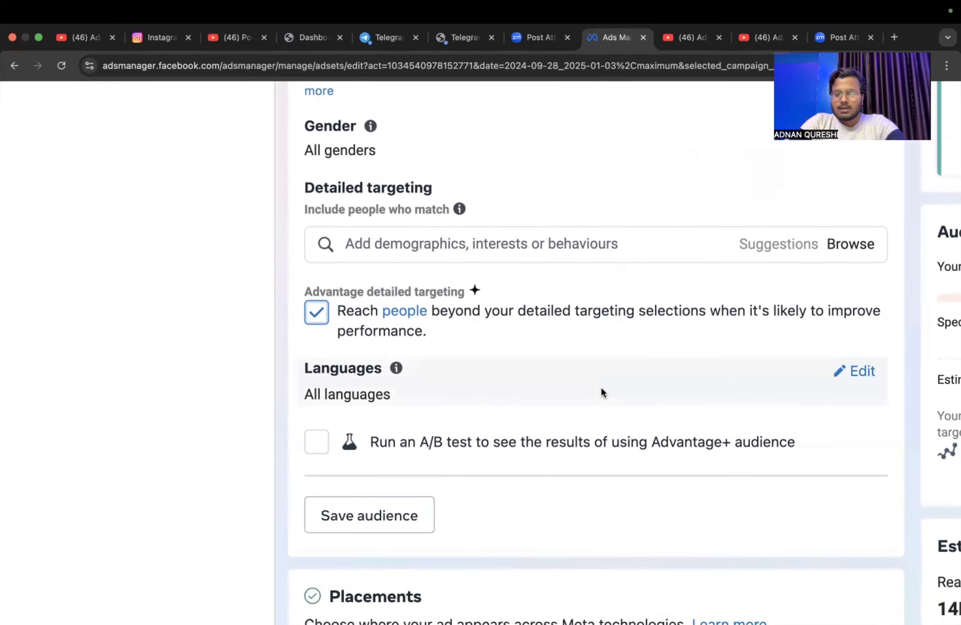
scroll(602, 392, down, 5)
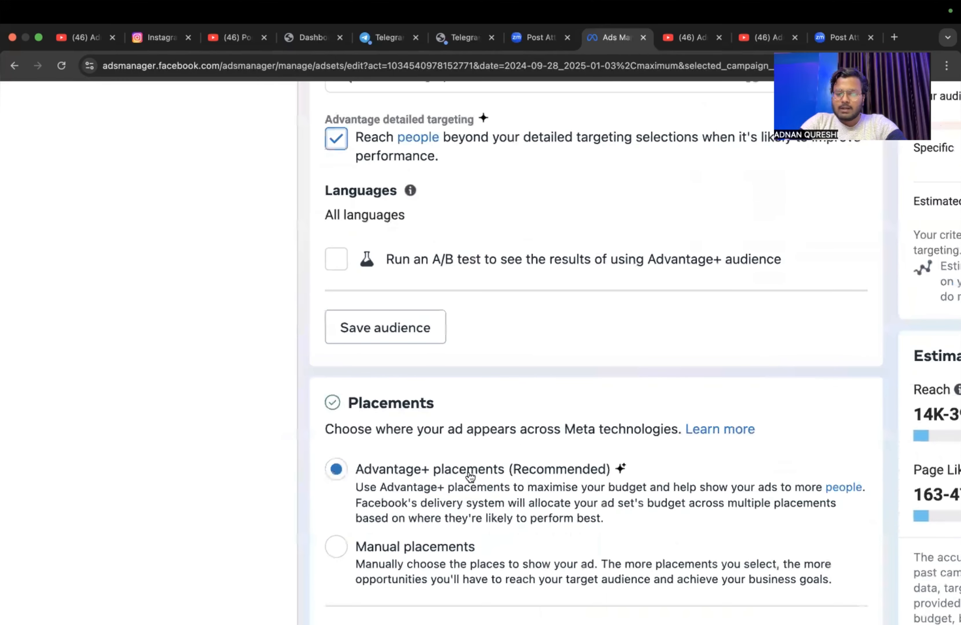
click(395, 523)
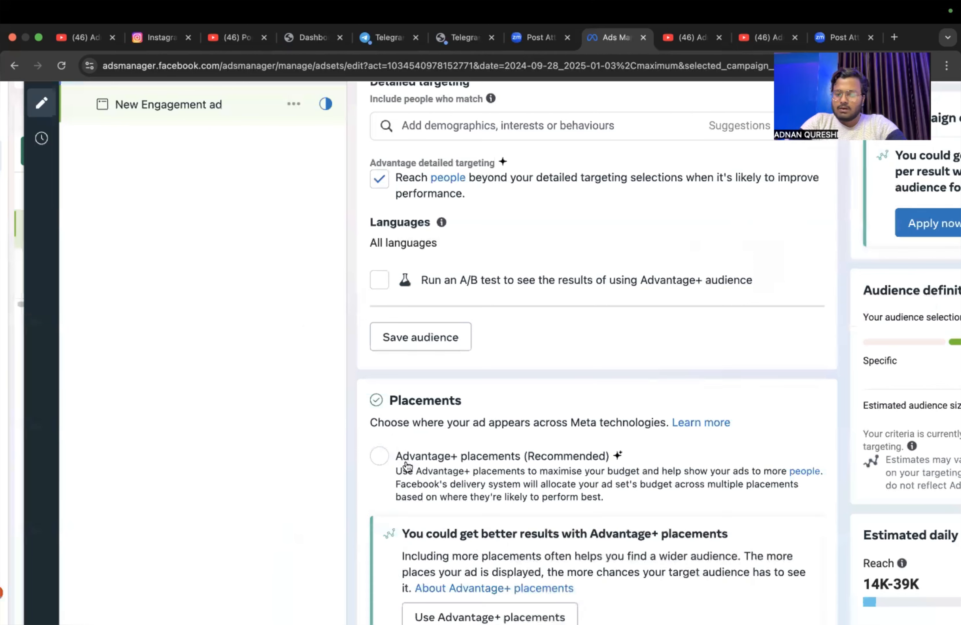
click(407, 465)
scroll(479, 509, down, 2)
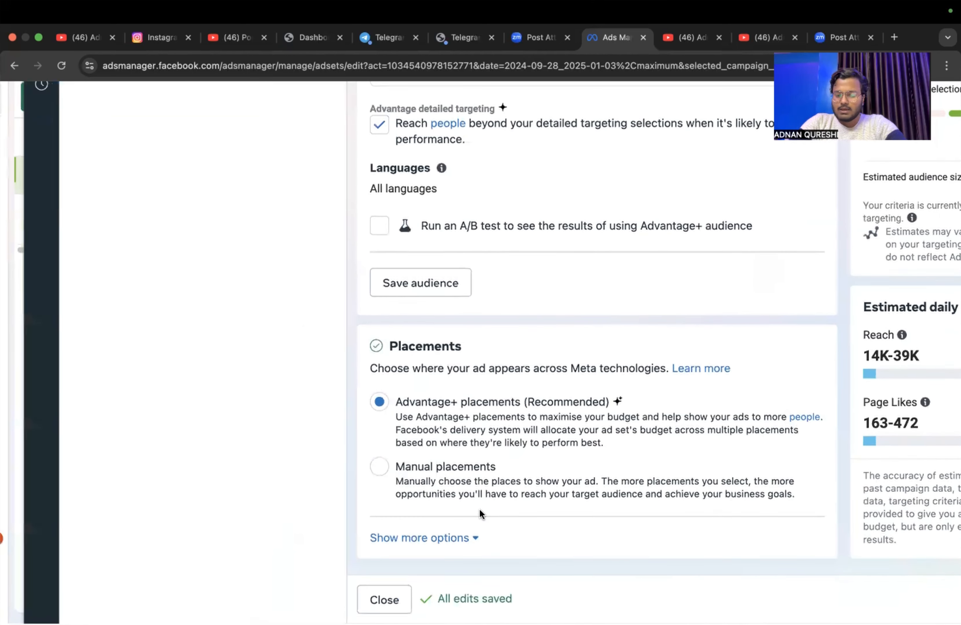
click(380, 467)
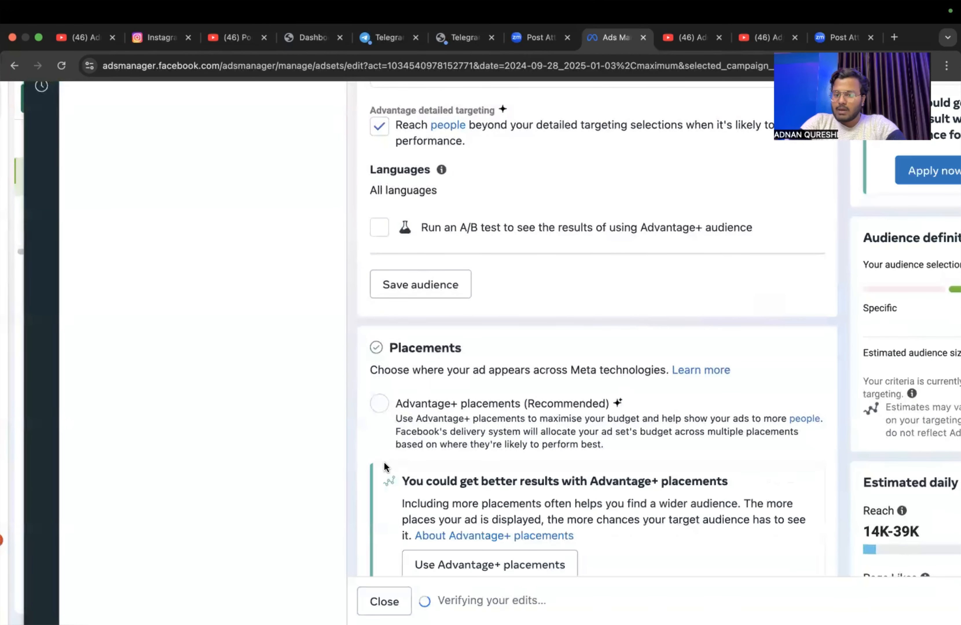
Step: Review the manual placement platforms, placement options and estimated daily reach, and continue to the ad's settings
scroll(457, 490, down, 6)
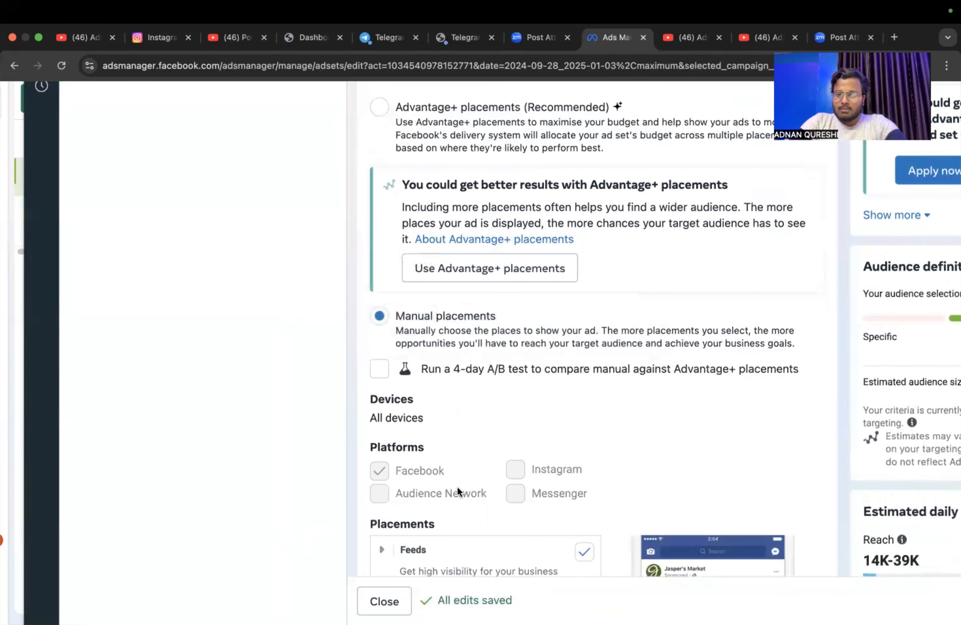
scroll(457, 487, down, 6)
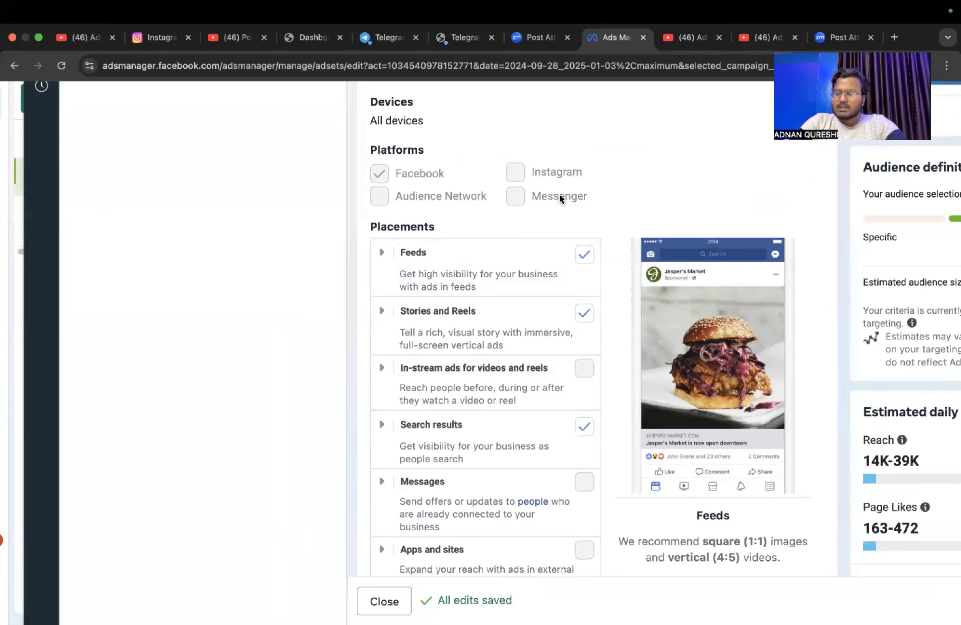
scroll(594, 441, down, 5)
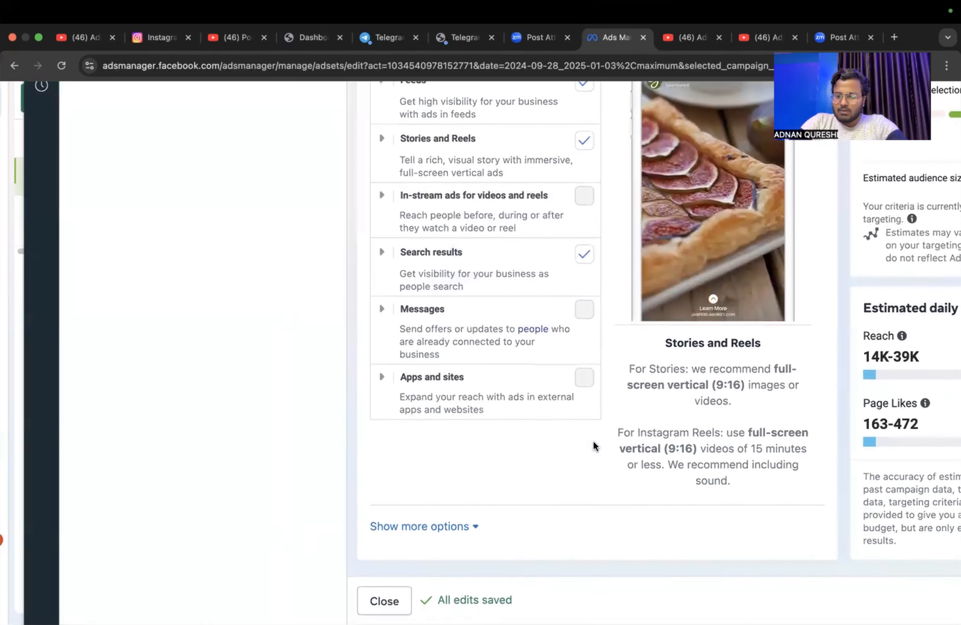
scroll(594, 441, down, 3)
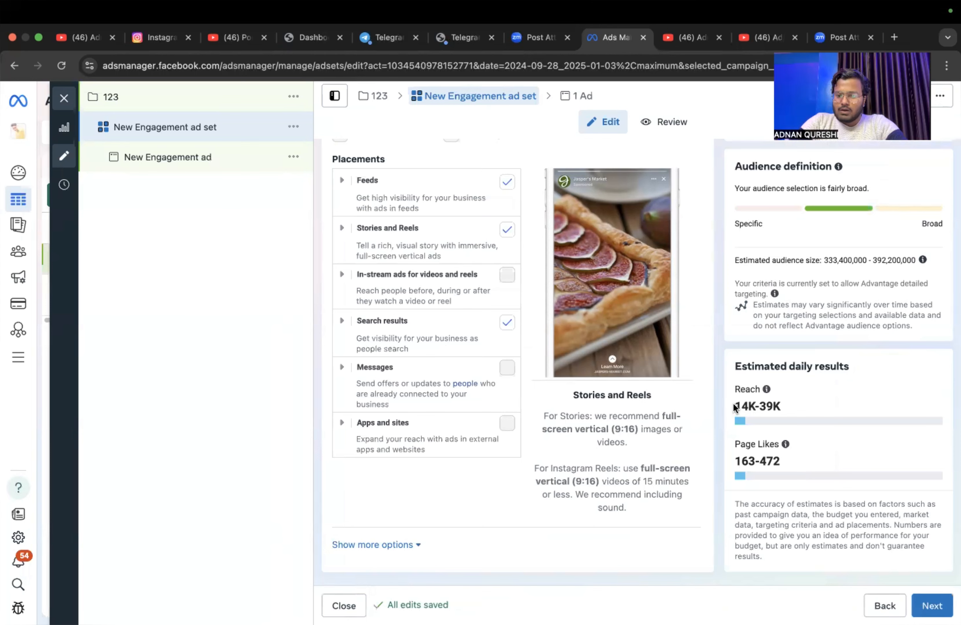
drag(733, 404, 814, 408)
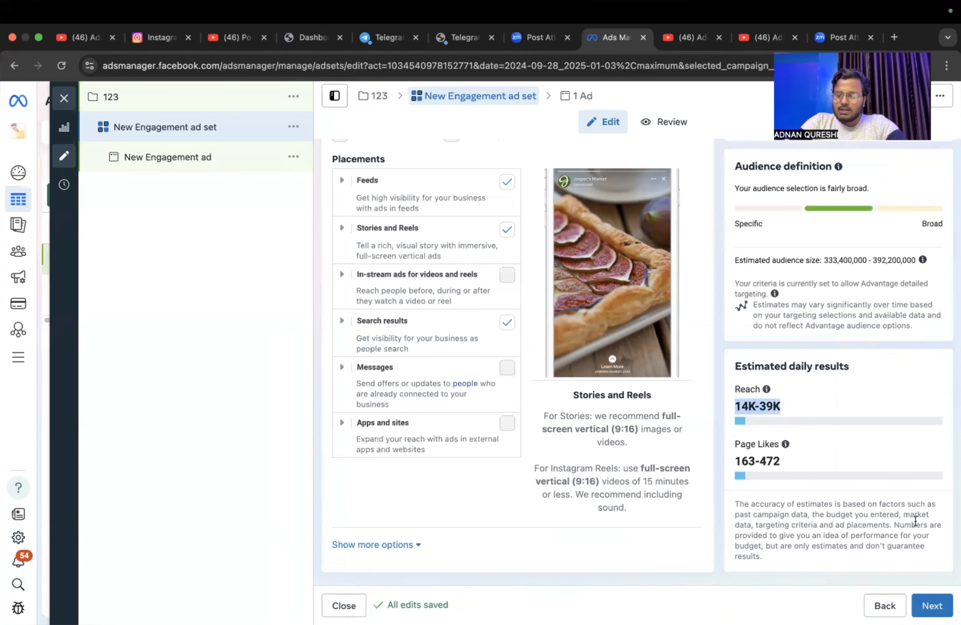
click(918, 606)
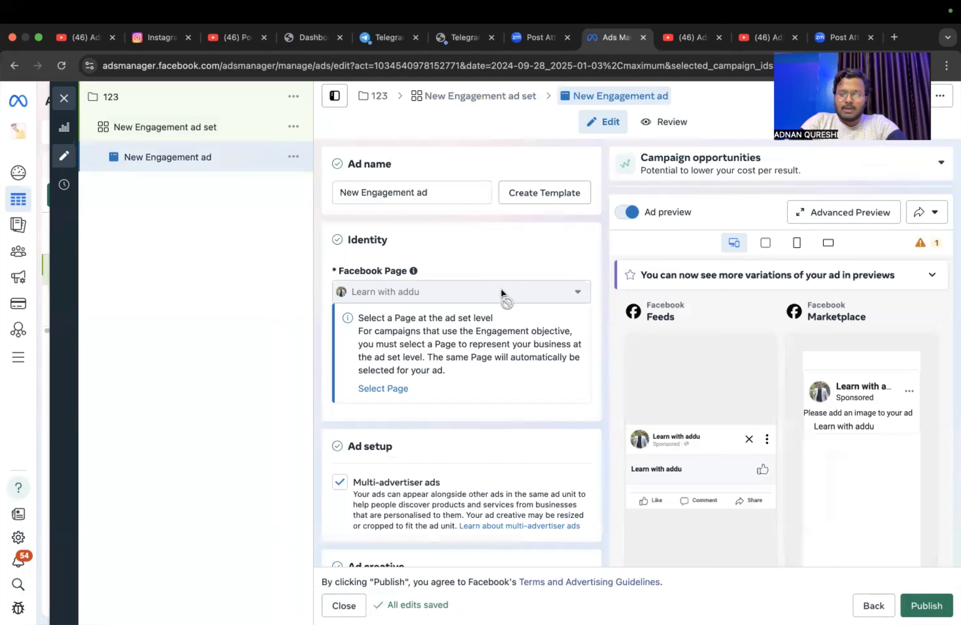
Step: Review the New Engagement ad's identity and setup, and start setting up its creative as a video ad
scroll(502, 291, up, 3)
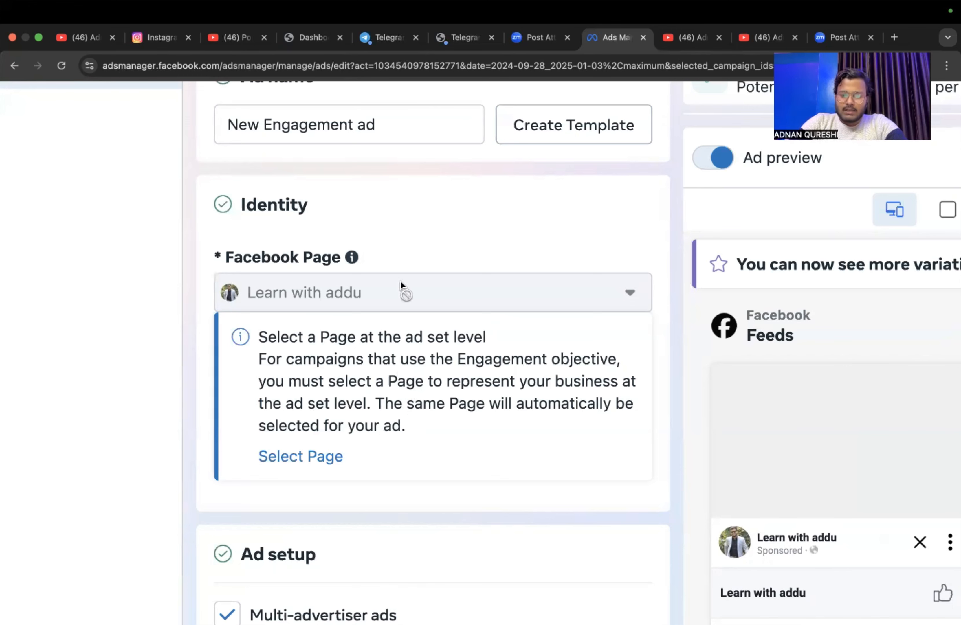
scroll(437, 300, down, 3)
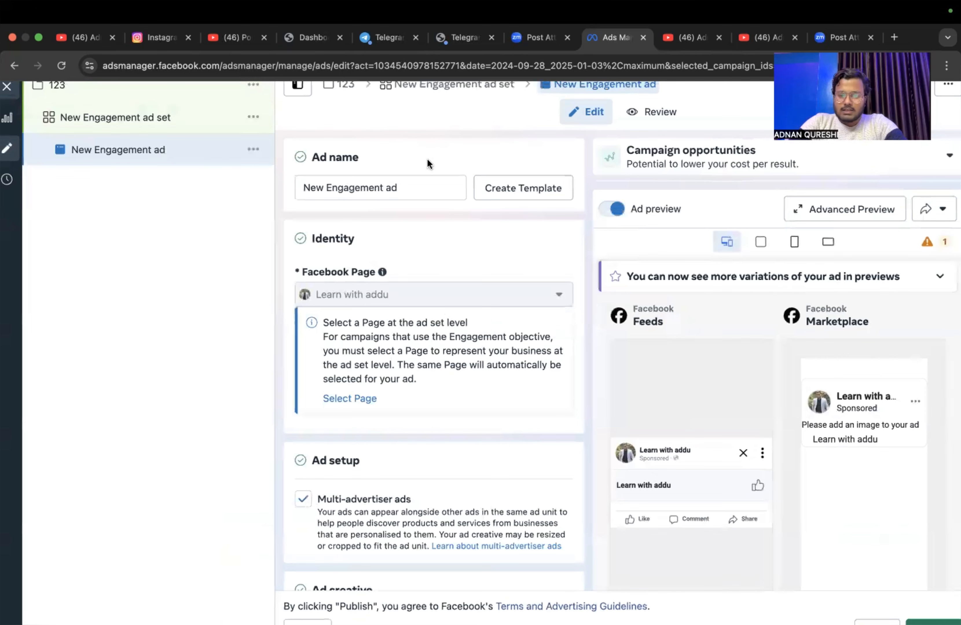
scroll(449, 369, down, 4)
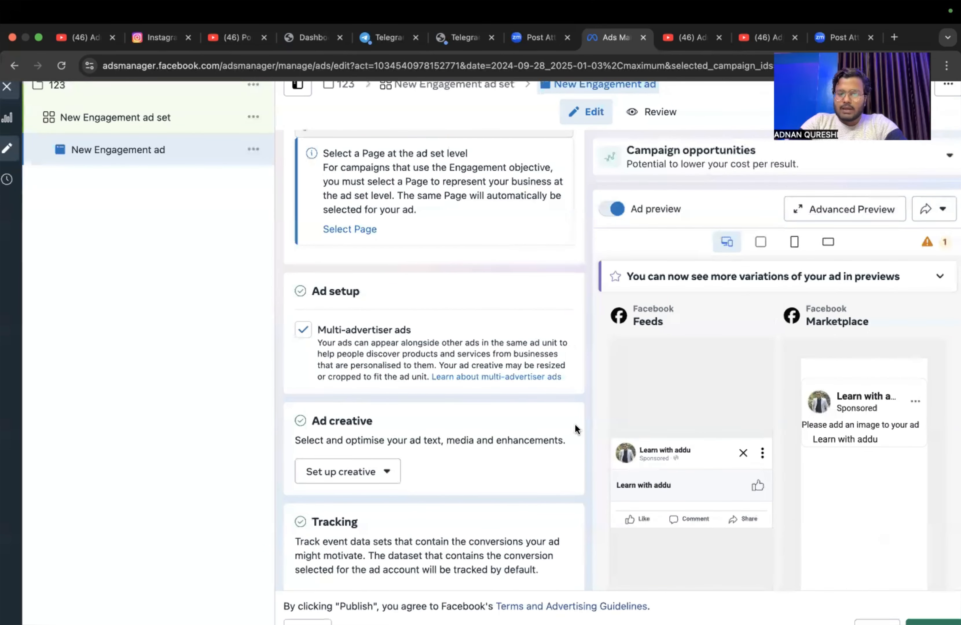
scroll(444, 333, down, 4)
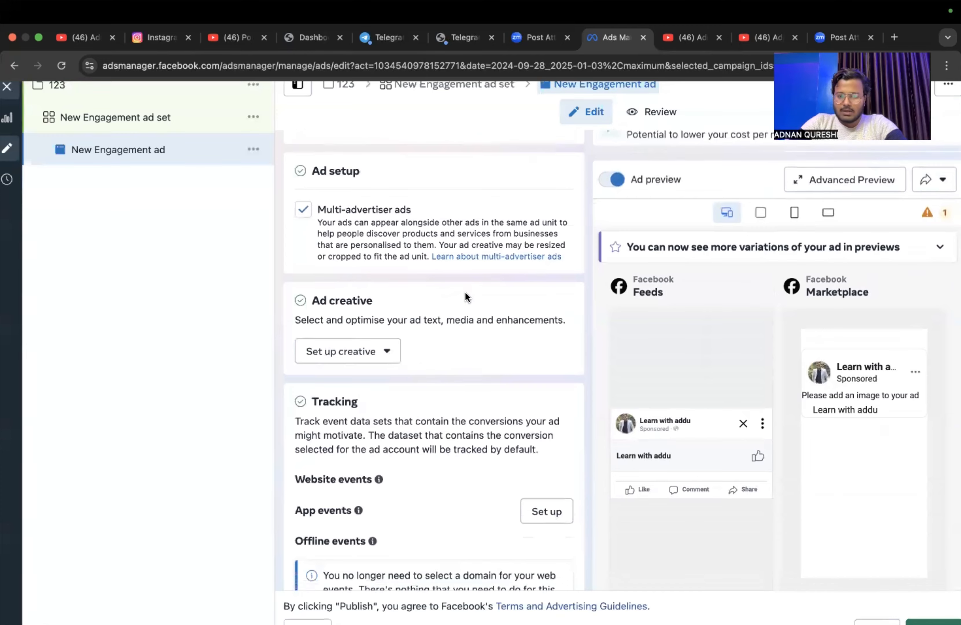
click(357, 305)
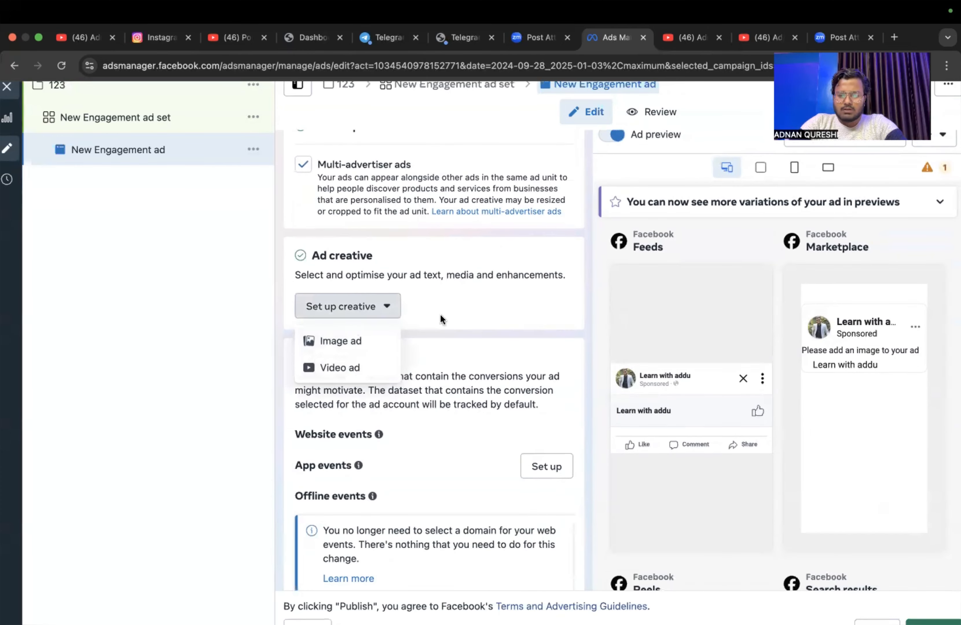
scroll(475, 287, up, 2)
scroll(475, 287, up, 8)
scroll(475, 287, down, 3)
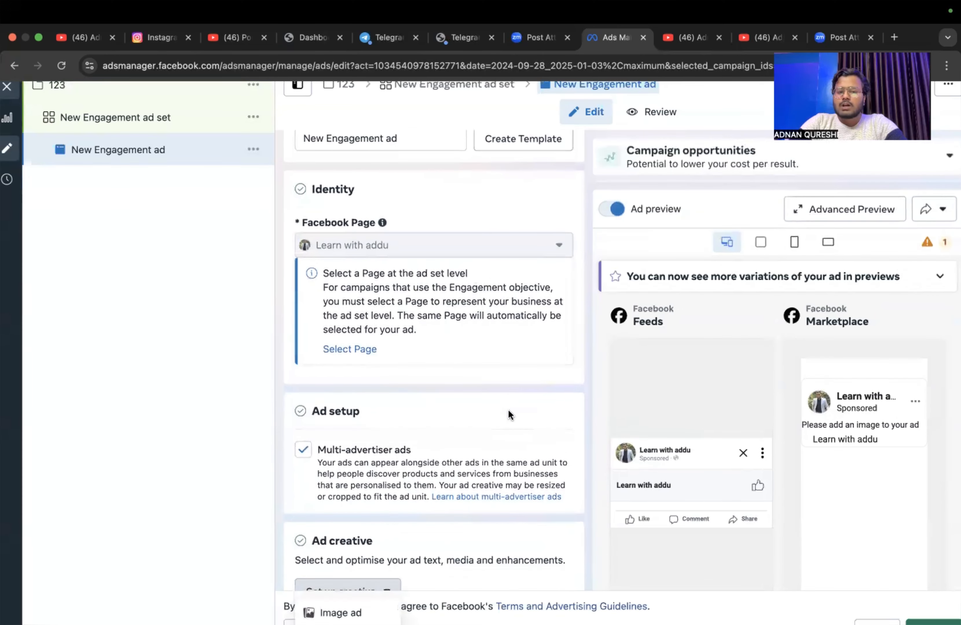
scroll(518, 407, down, 2)
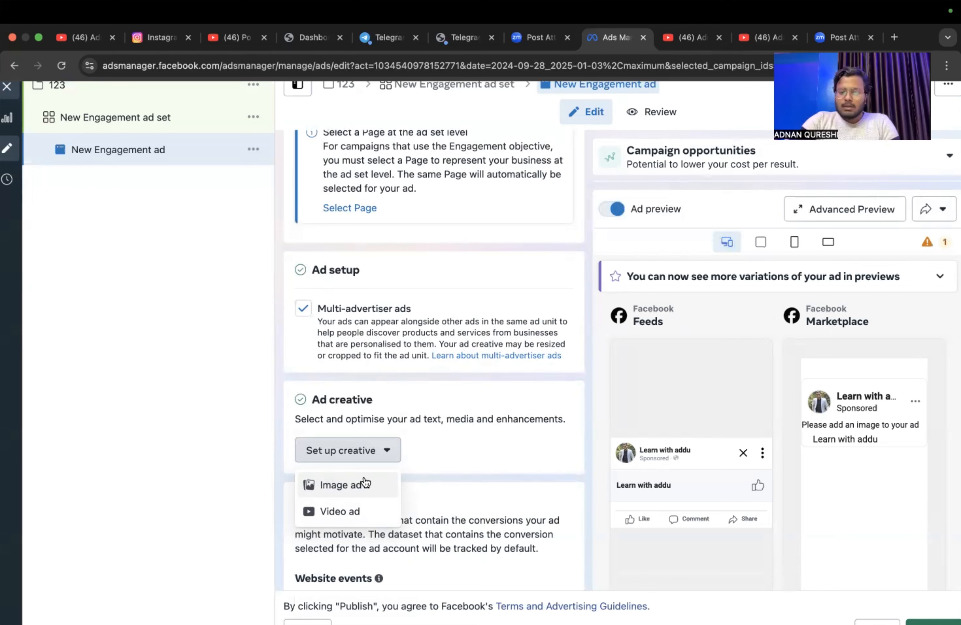
scroll(364, 483, down, 1)
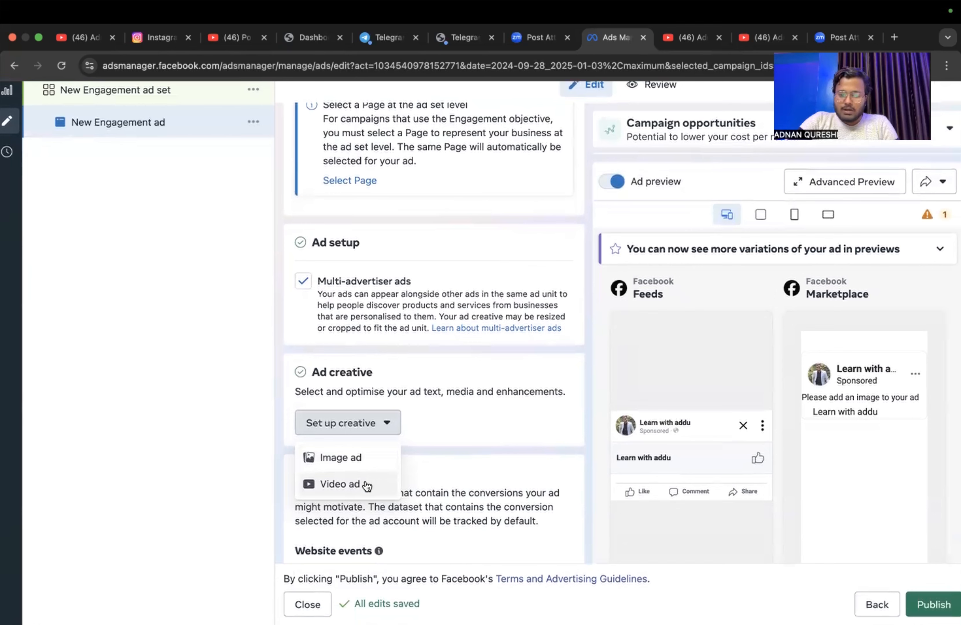
click(366, 474)
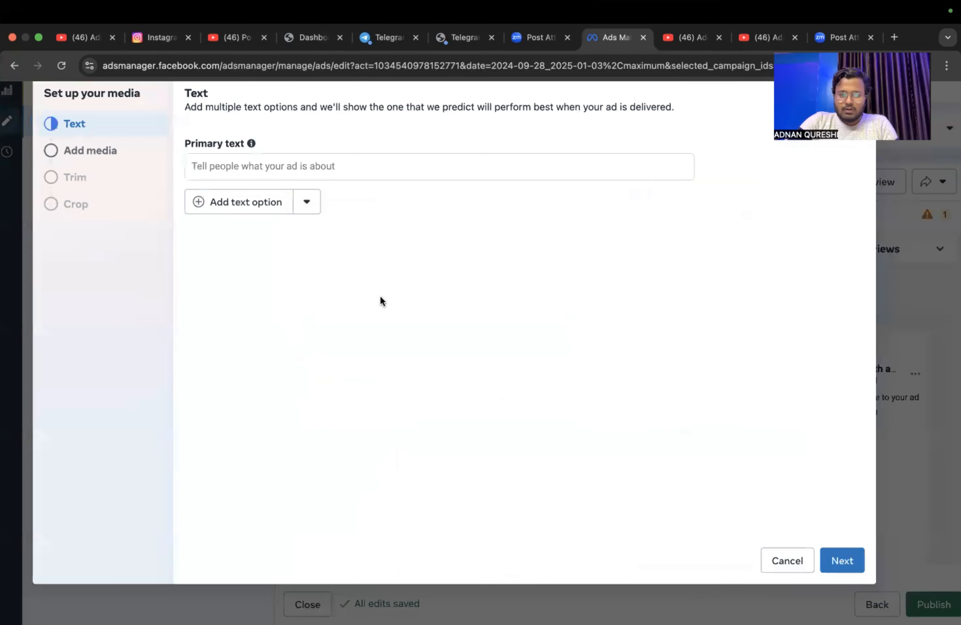
Step: Enter XYZ as the ad's primary text and add the account video 1000452702.mp4 as its media
click(347, 160)
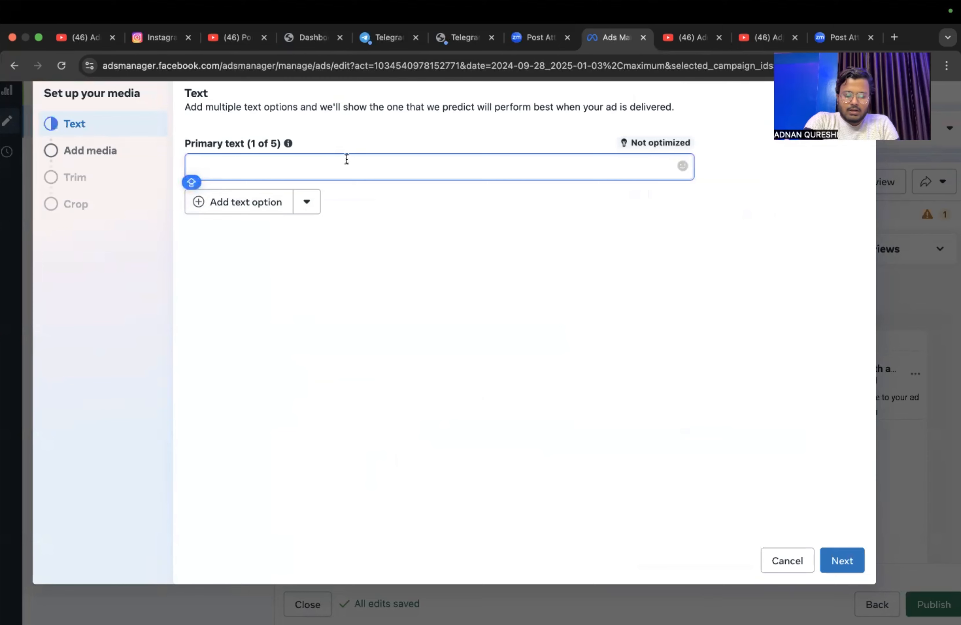
text(XYZ)
key(Caps_Lock)
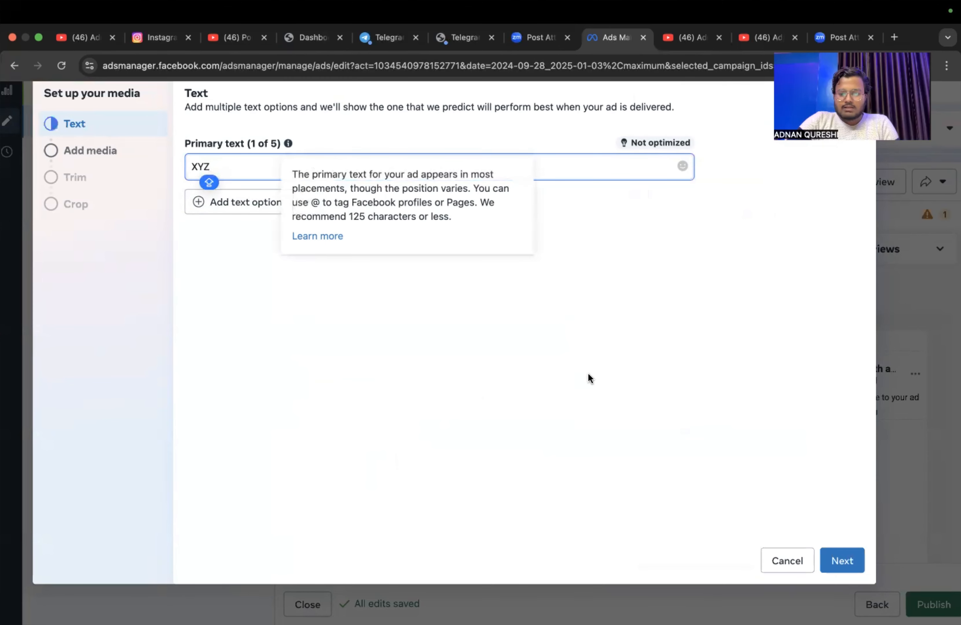
click(855, 563)
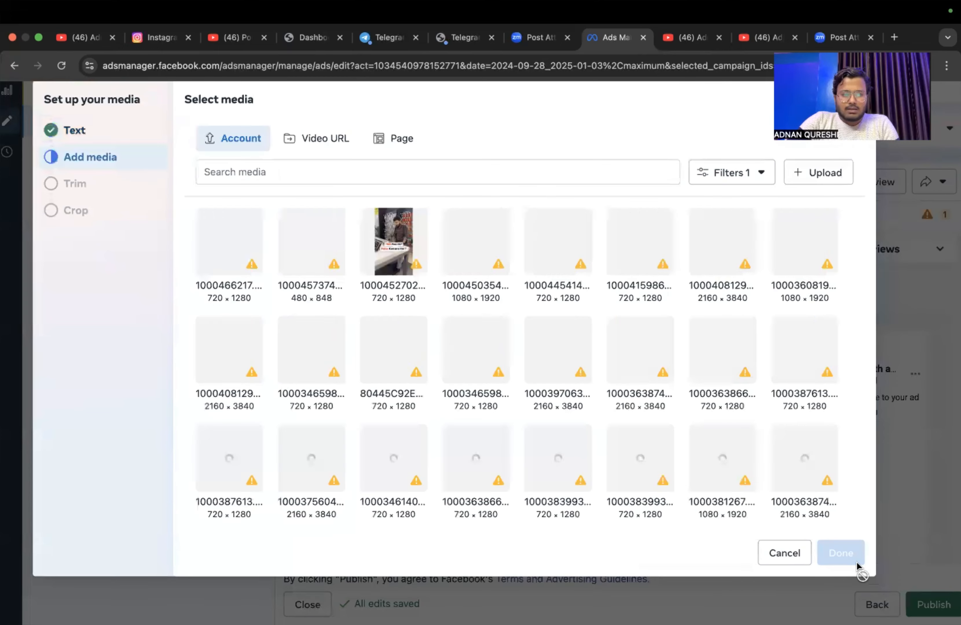
click(398, 258)
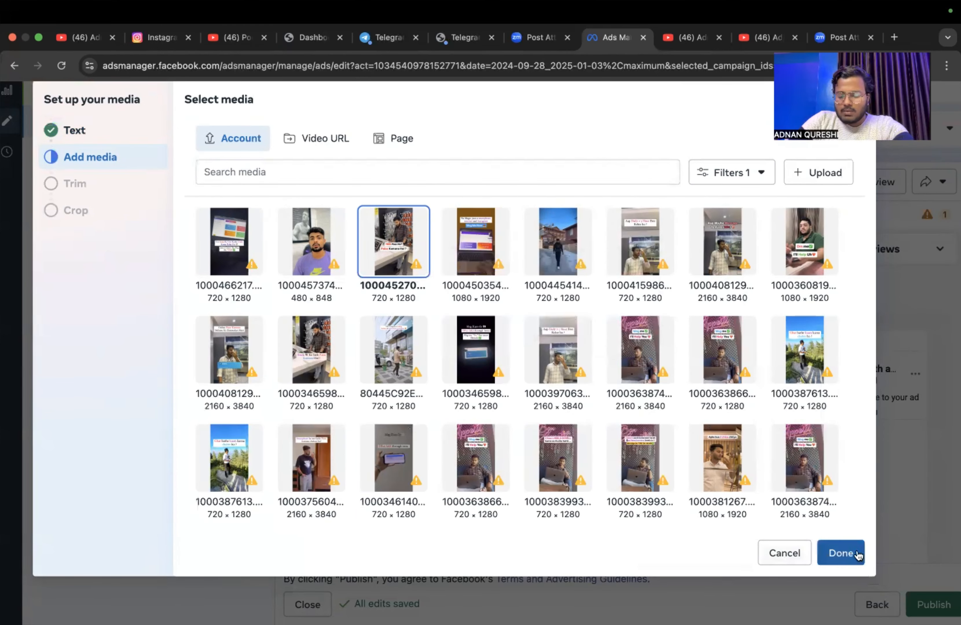
click(835, 542)
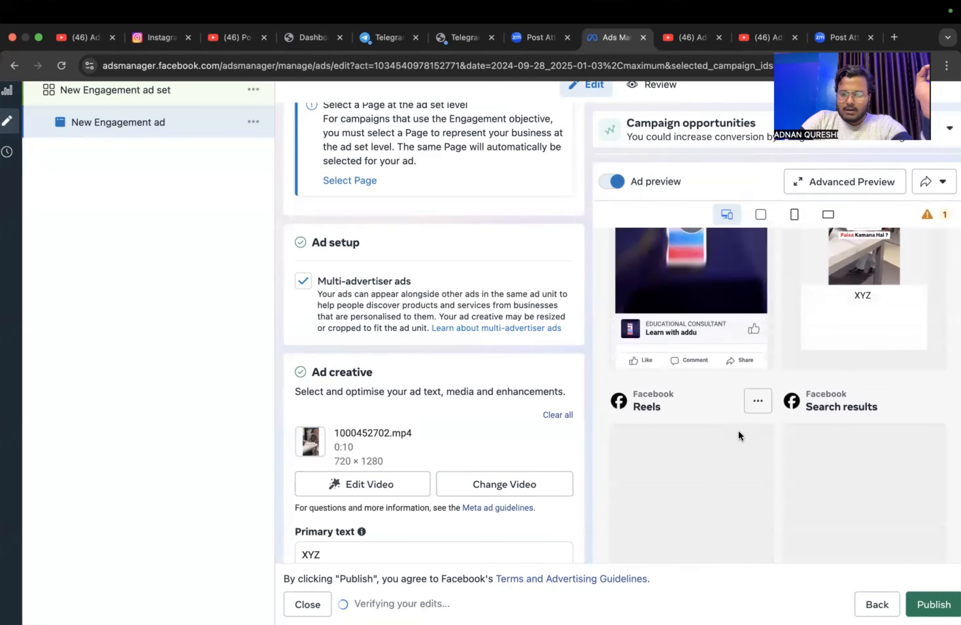
Step: Examine the video ad's previews for Facebook Feeds, Video feeds, Marketplace, Reels, Search results and Profile feed
scroll(546, 419, down, 3)
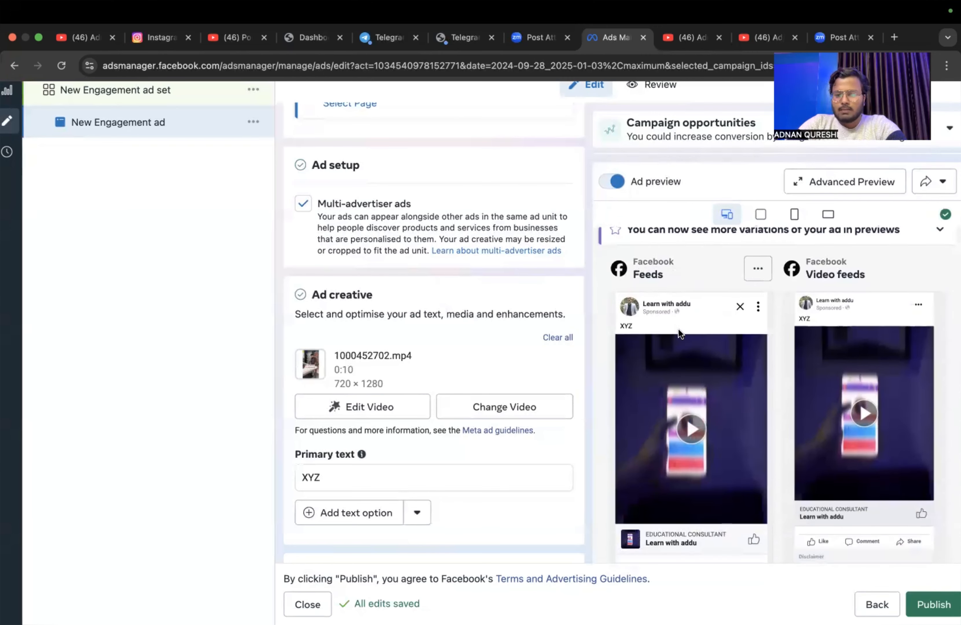
scroll(679, 329, up, 2)
scroll(681, 328, up, 5)
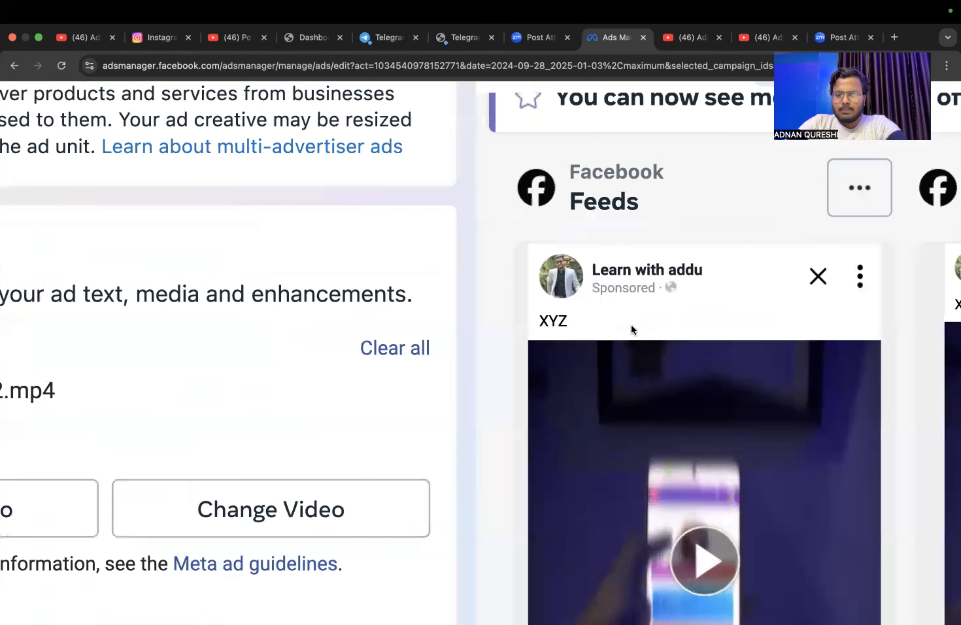
scroll(720, 298, right, 1)
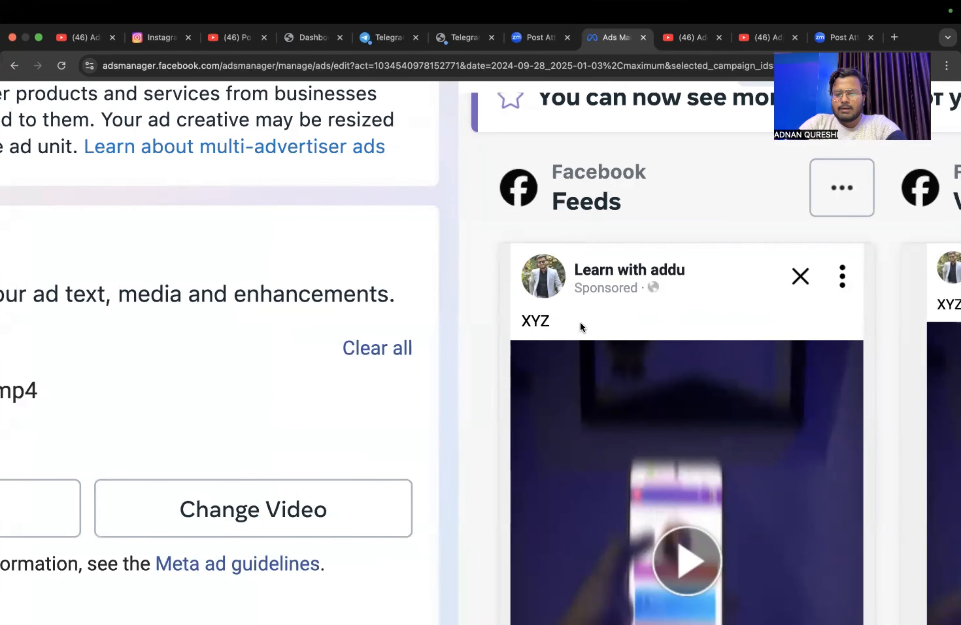
scroll(580, 324, right, 10)
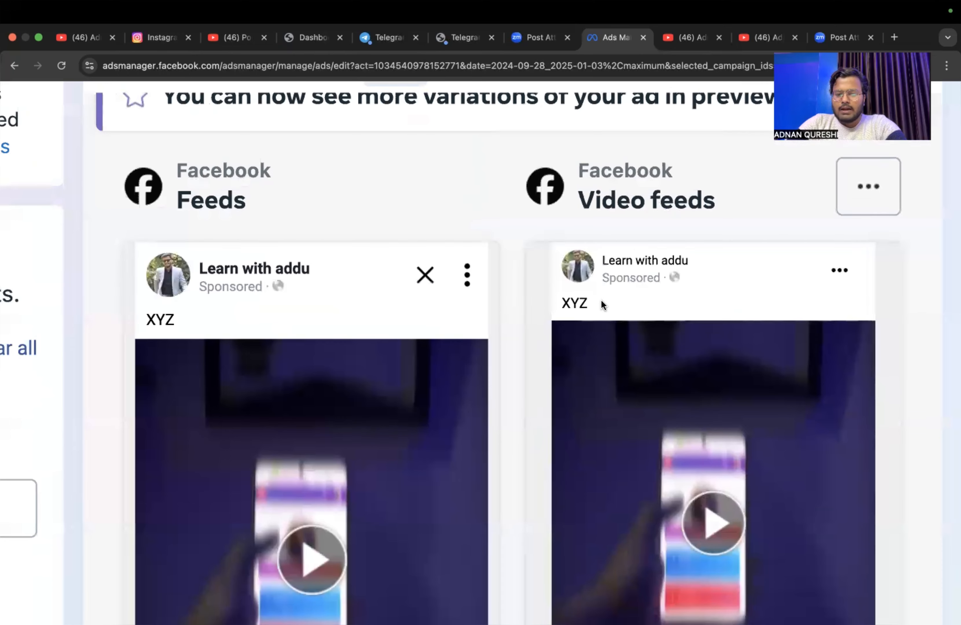
scroll(601, 300, down, 1)
scroll(601, 294, down, 10)
scroll(601, 291, up, 1)
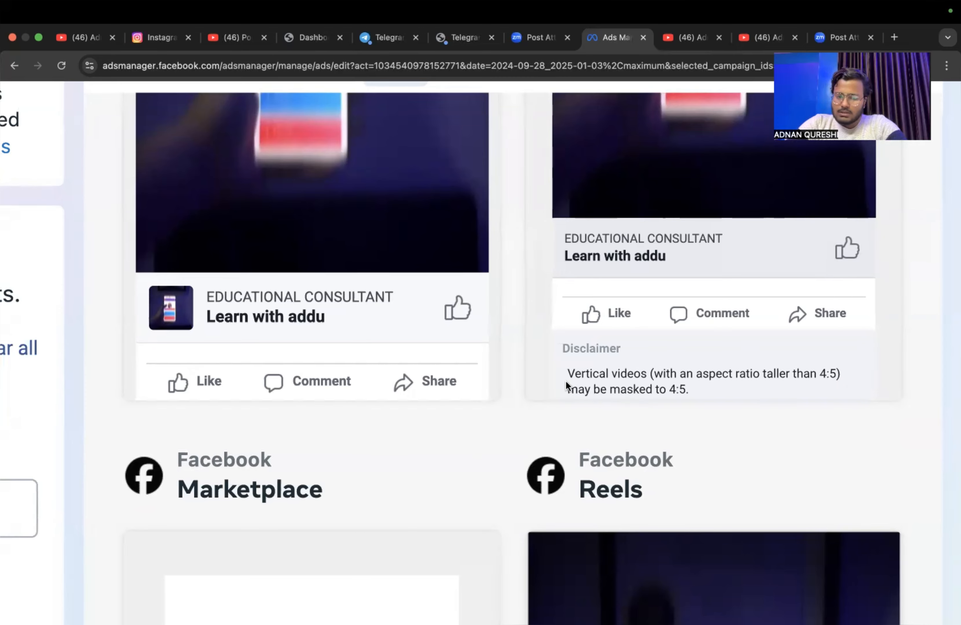
scroll(566, 382, left, 10)
scroll(566, 381, left, 3)
scroll(558, 381, right, 10)
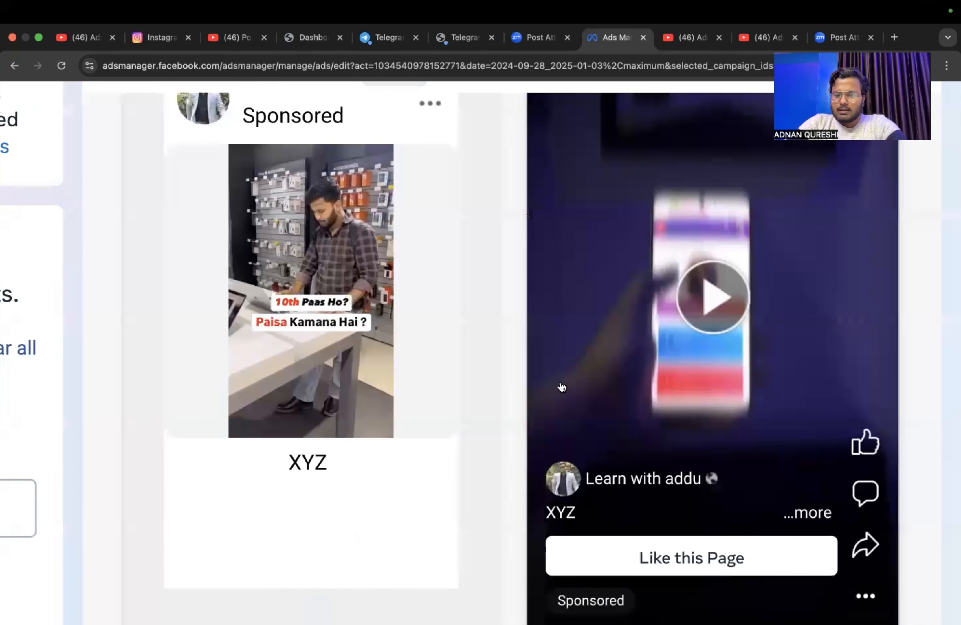
scroll(561, 387, down, 2)
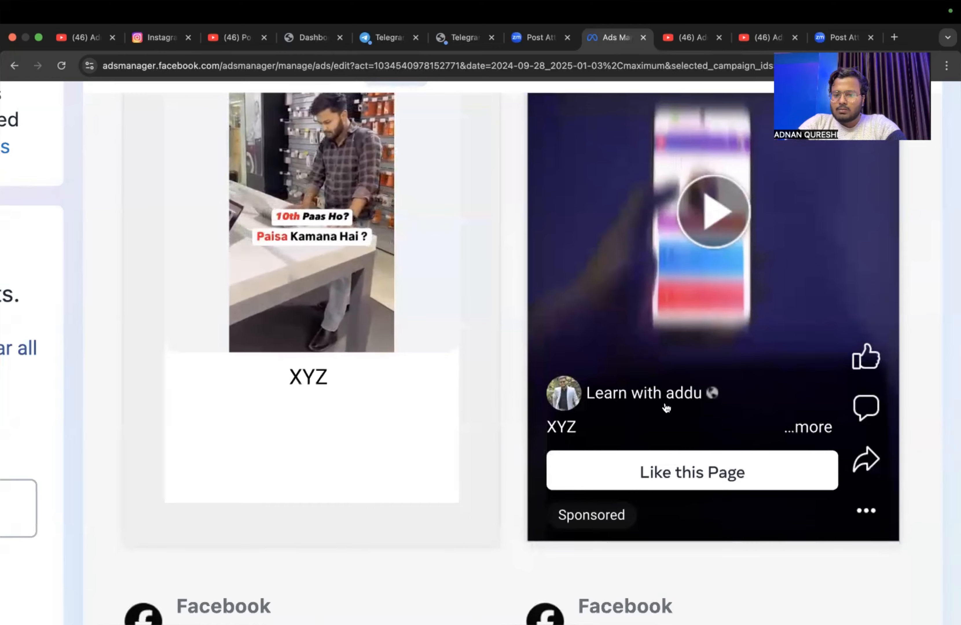
scroll(742, 417, down, 6)
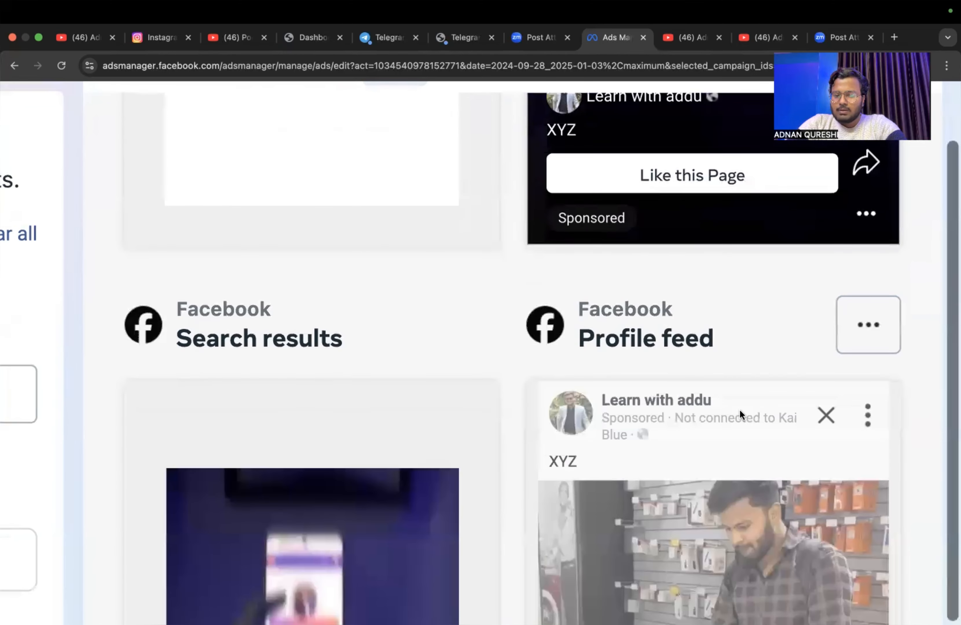
scroll(741, 414, down, 2)
scroll(740, 410, down, 10)
scroll(740, 410, down, 5)
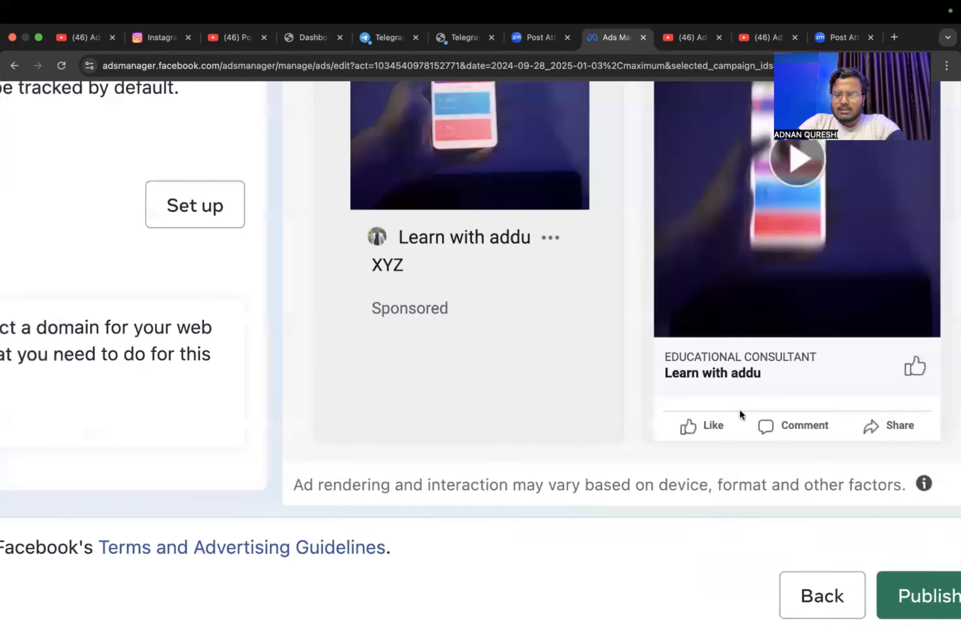
Step: Return from the ad to the New Engagement ad set and open its conversion location options
scroll(740, 410, left, 4)
scroll(740, 414, up, 6)
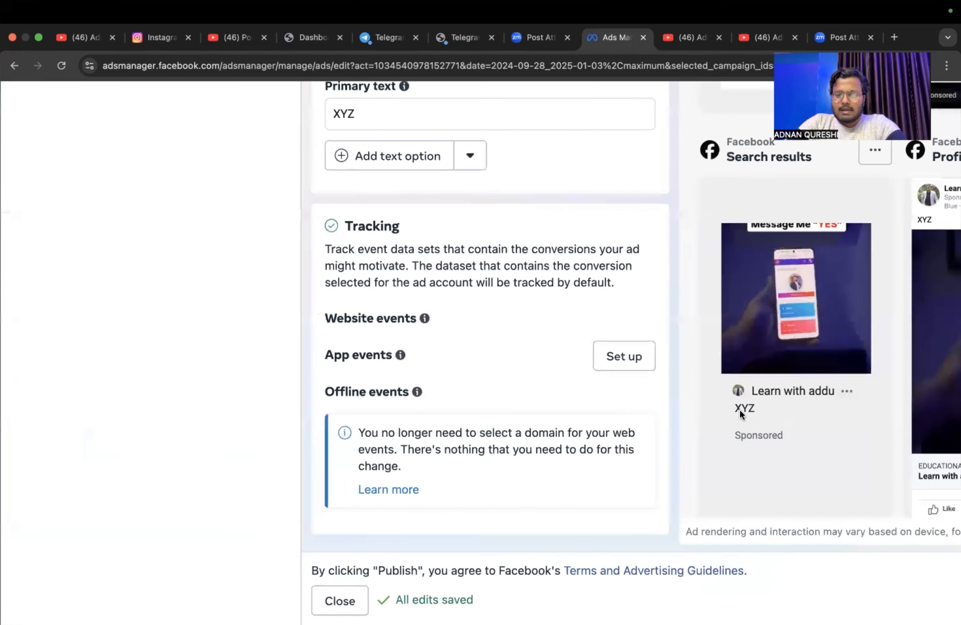
scroll(507, 303, up, 10)
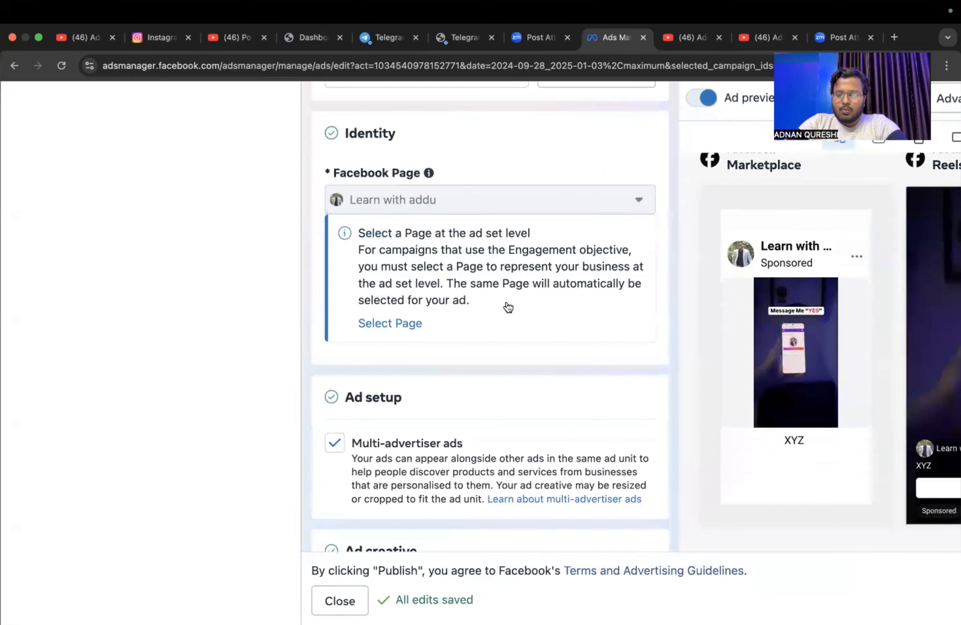
scroll(507, 303, up, 3)
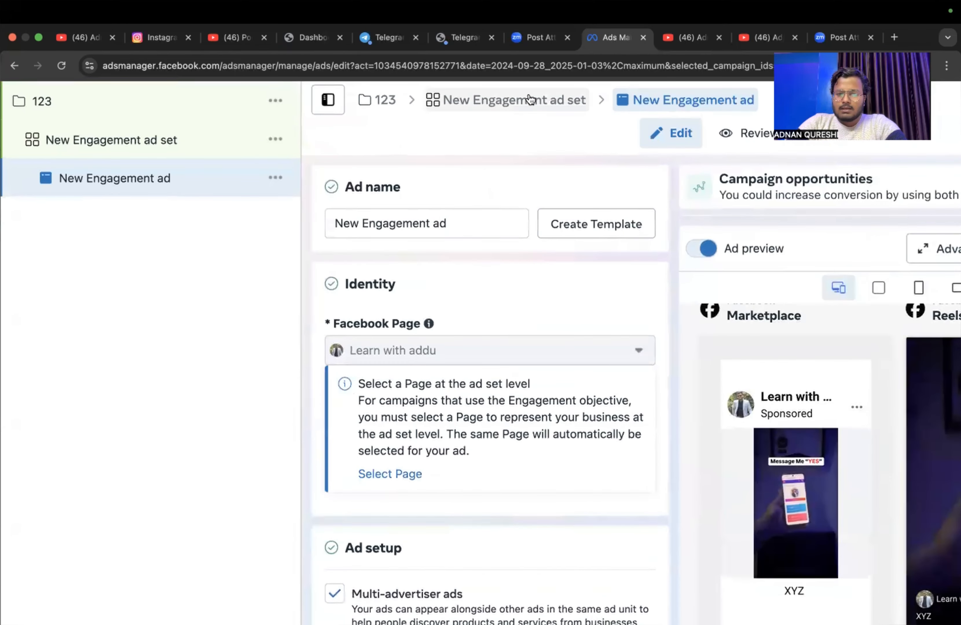
click(529, 100)
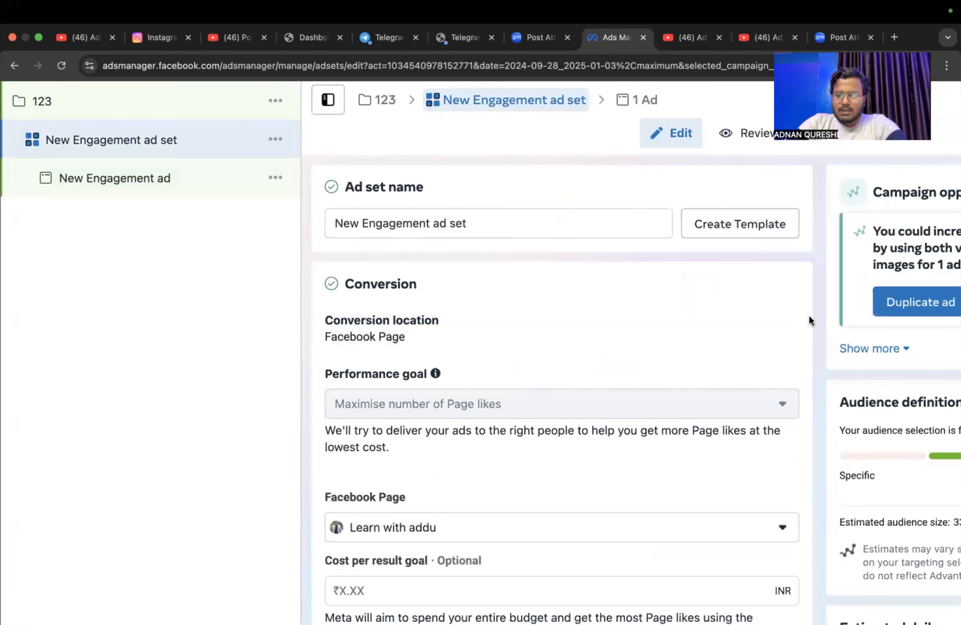
click(785, 327)
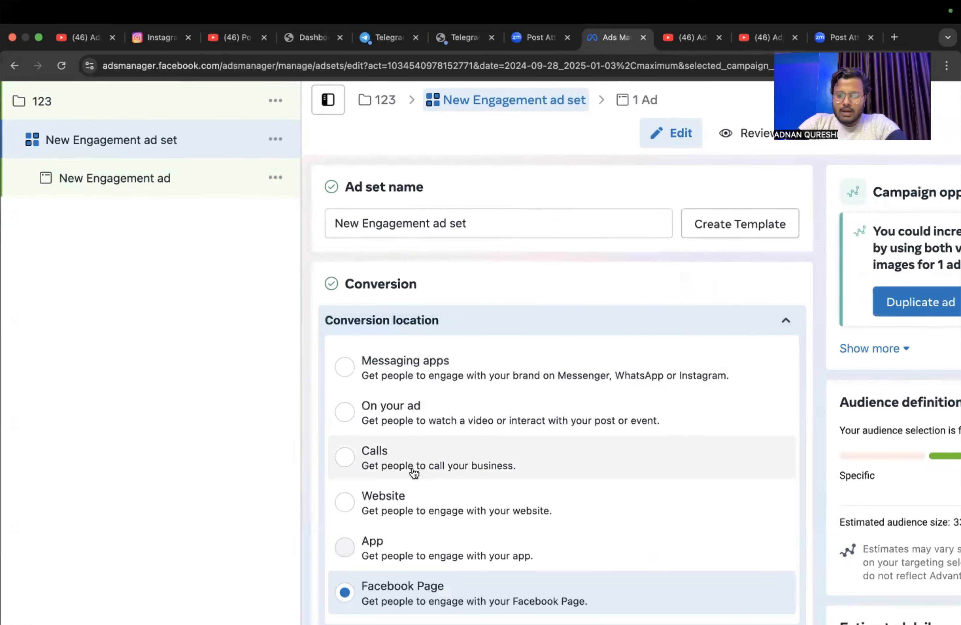
Step: Review the ad set's conversion settings and try Messaging apps, On your ad and Calls in turn as the conversion location
scroll(423, 472, down, 1)
scroll(423, 472, down, 3)
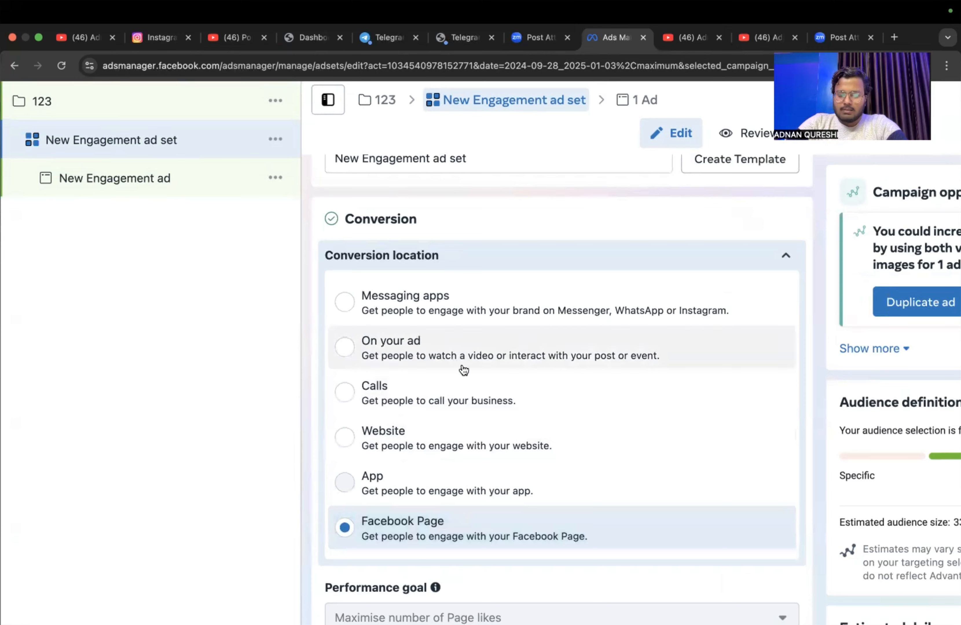
scroll(498, 431, down, 15)
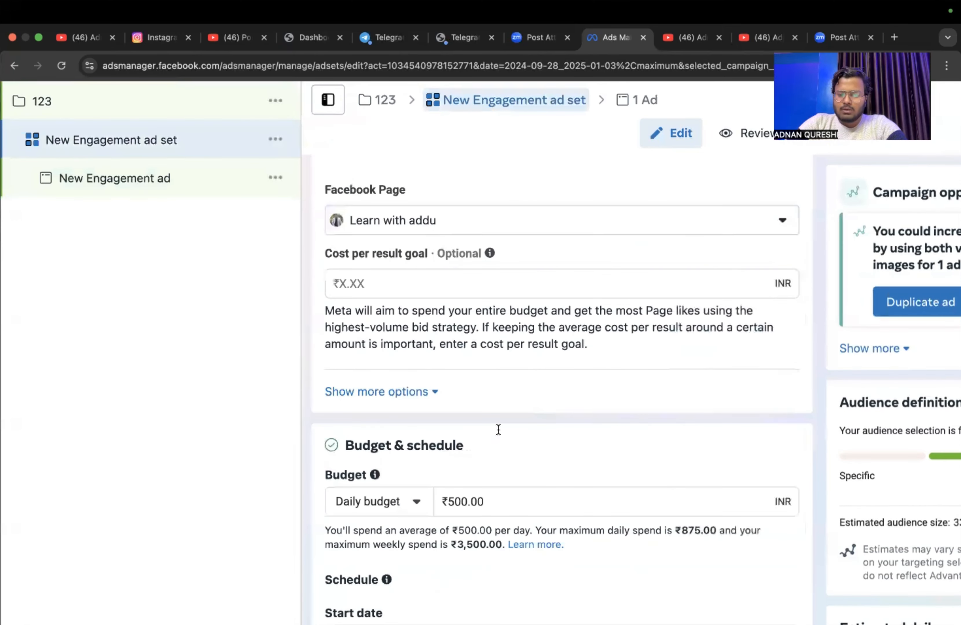
mouse_move(496, 589)
scroll(507, 377, up, 15)
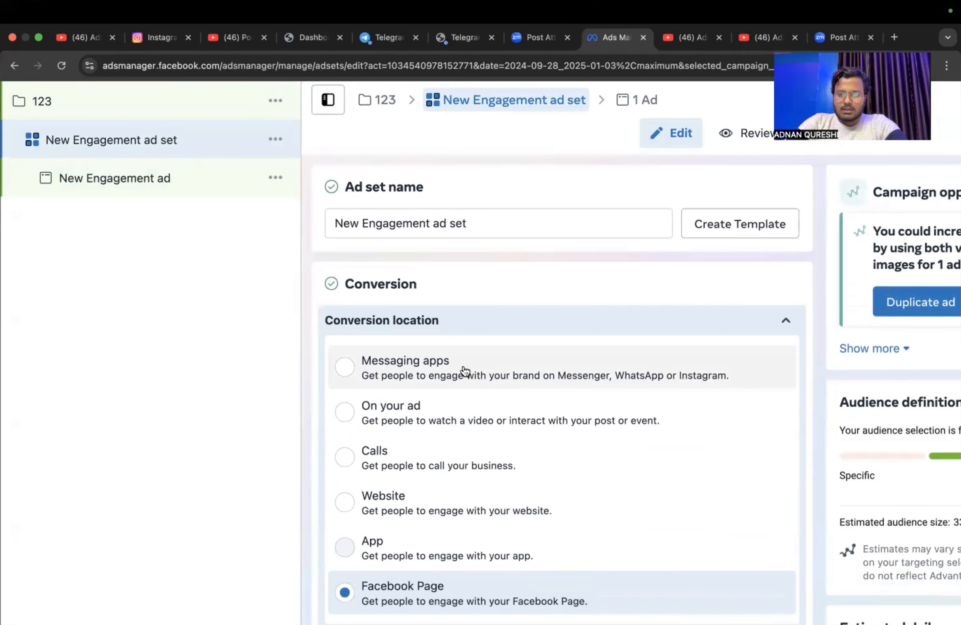
scroll(463, 372, up, 3)
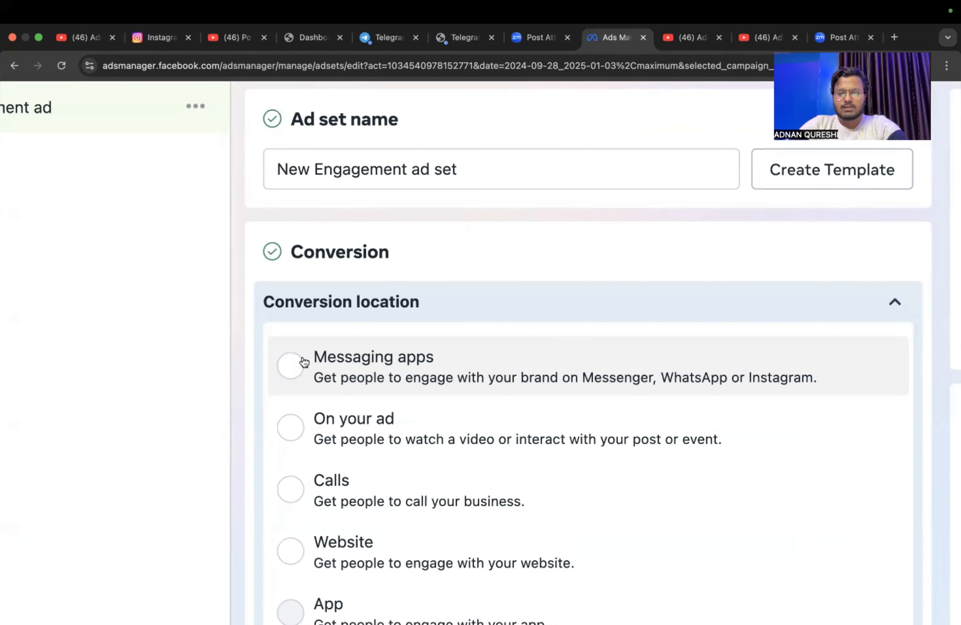
click(296, 378)
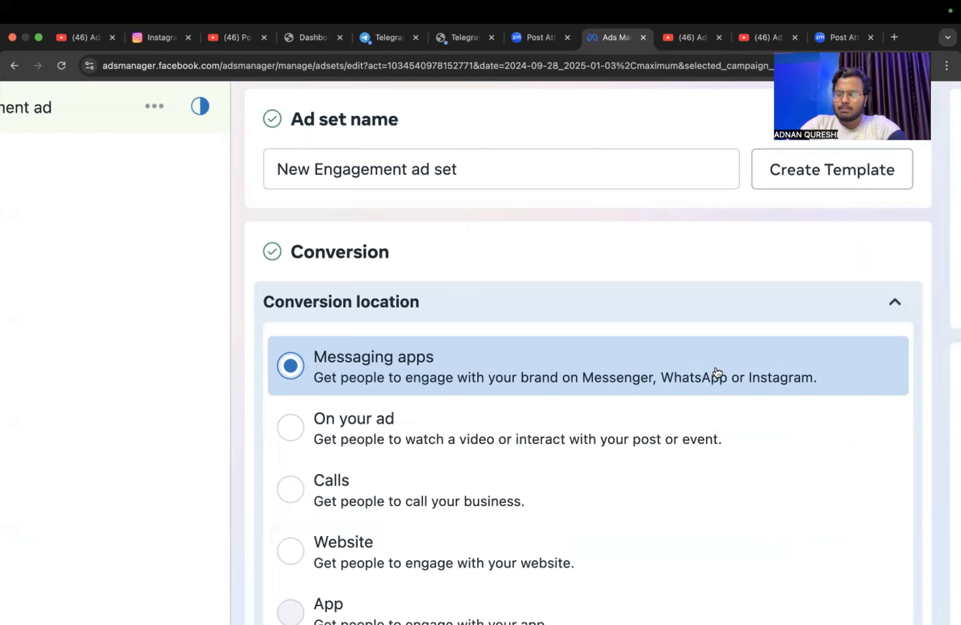
click(626, 431)
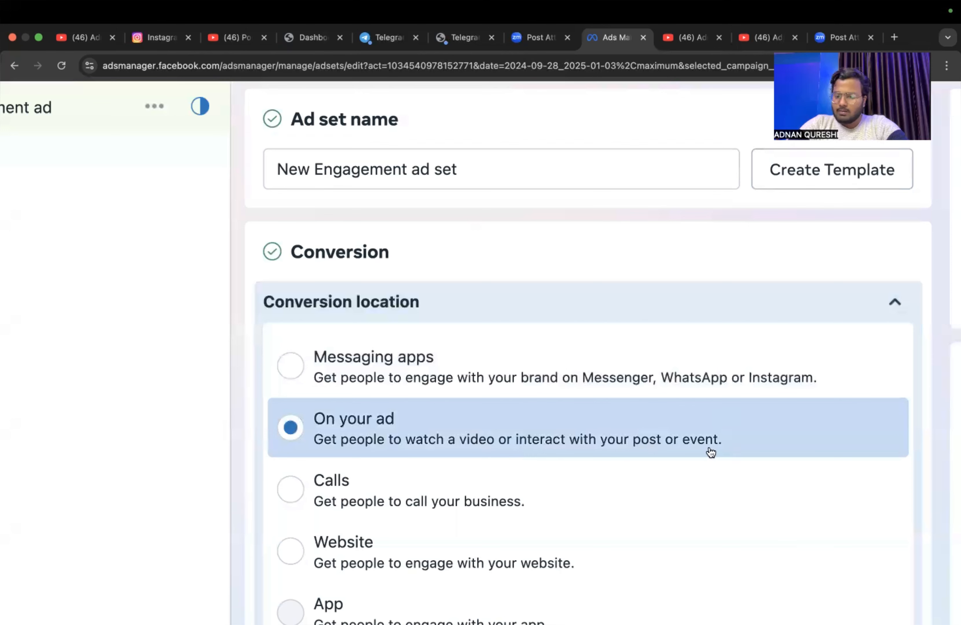
click(417, 480)
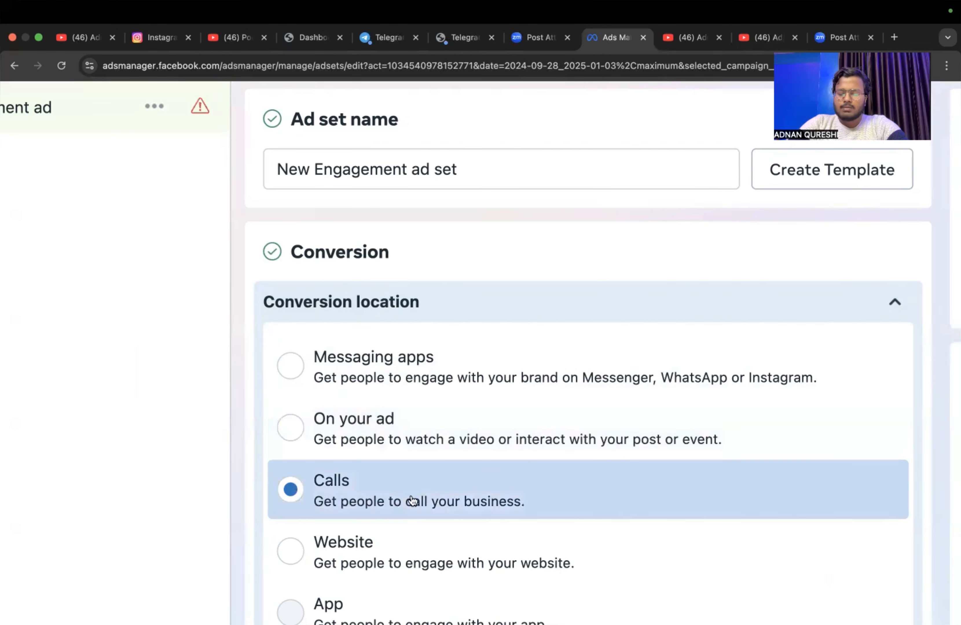
scroll(463, 490, down, 3)
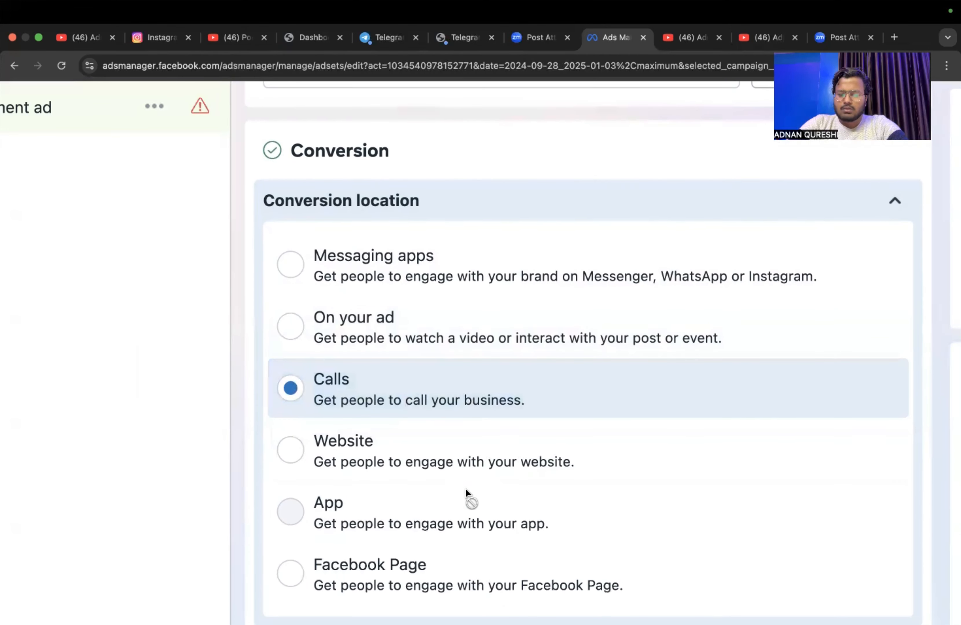
Step: Try Website as the conversion location, check the App option's availability, and switch back to Facebook Page
click(389, 460)
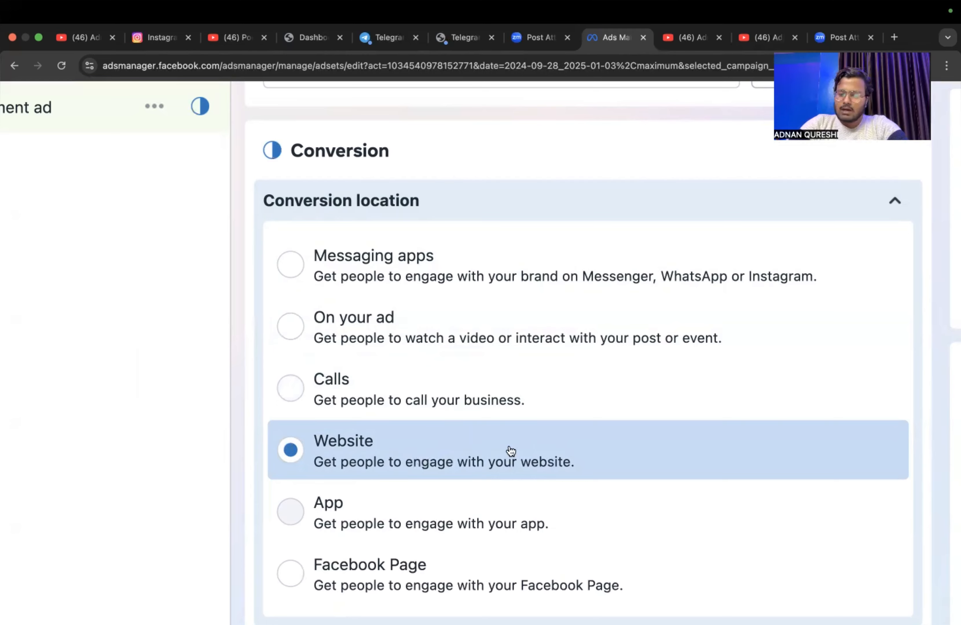
scroll(511, 451, down, 1)
scroll(511, 451, down, 2)
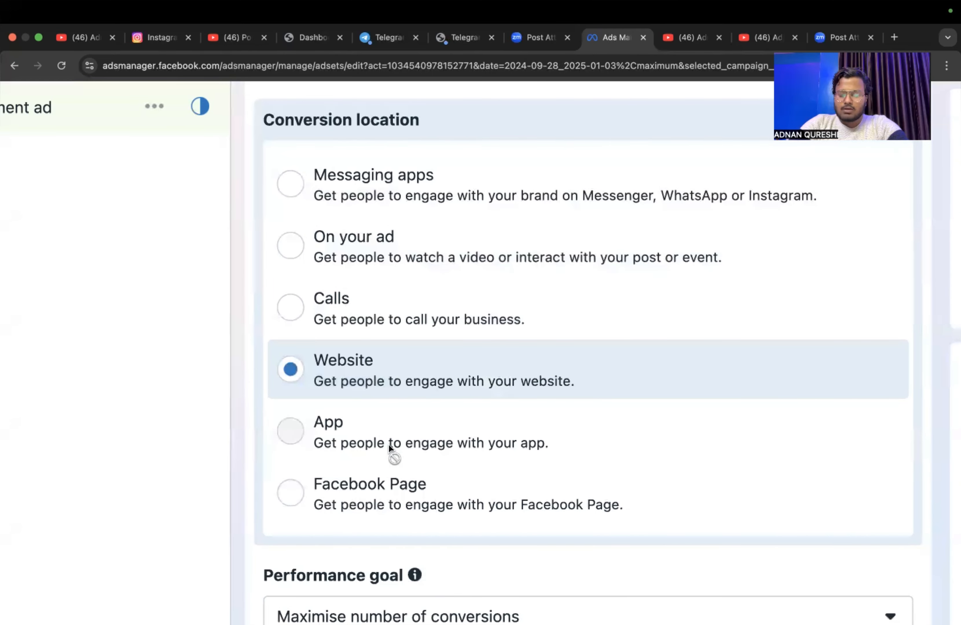
mouse_move(386, 443)
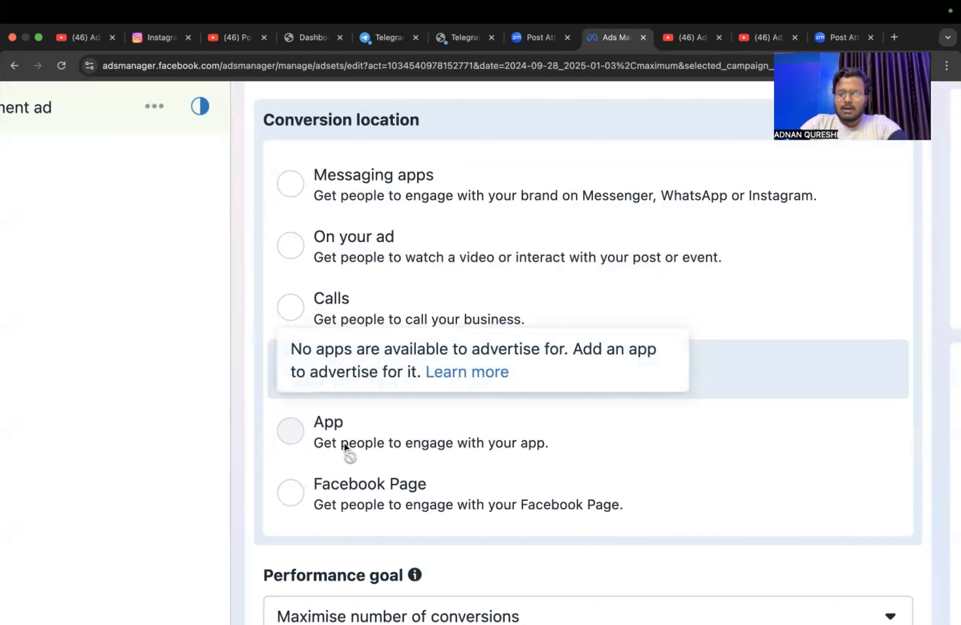
click(391, 512)
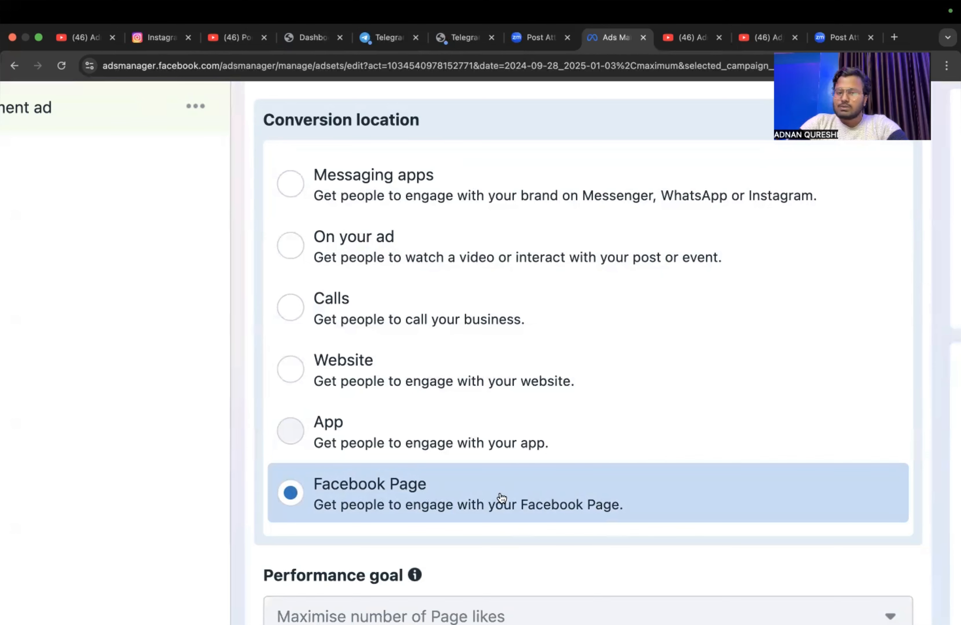
key(super+minus)
key(super+minus)
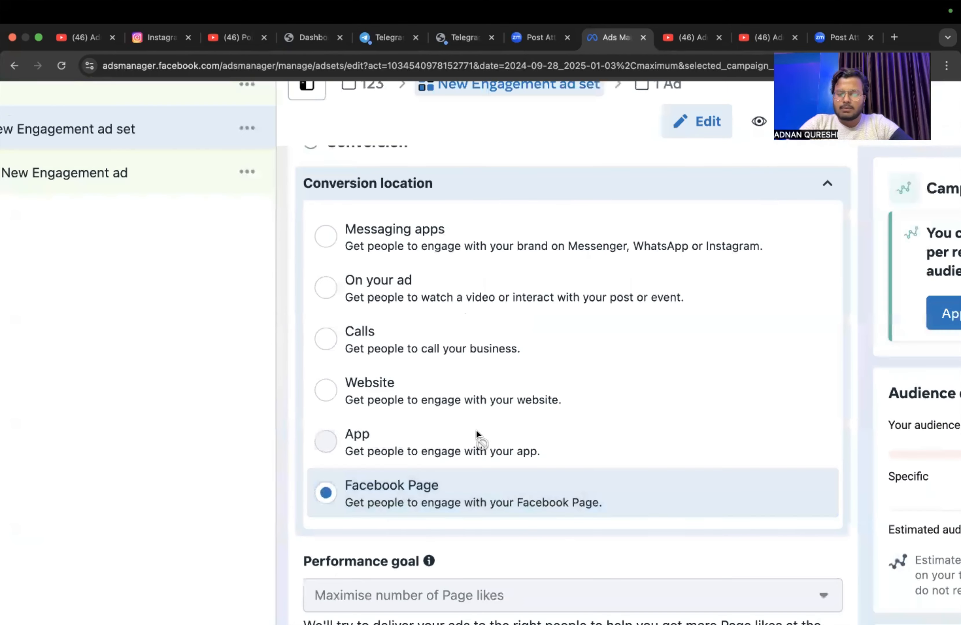
Step: Compare the settings offered when the conversion location is Messaging apps, On your ad or Calls
click(450, 245)
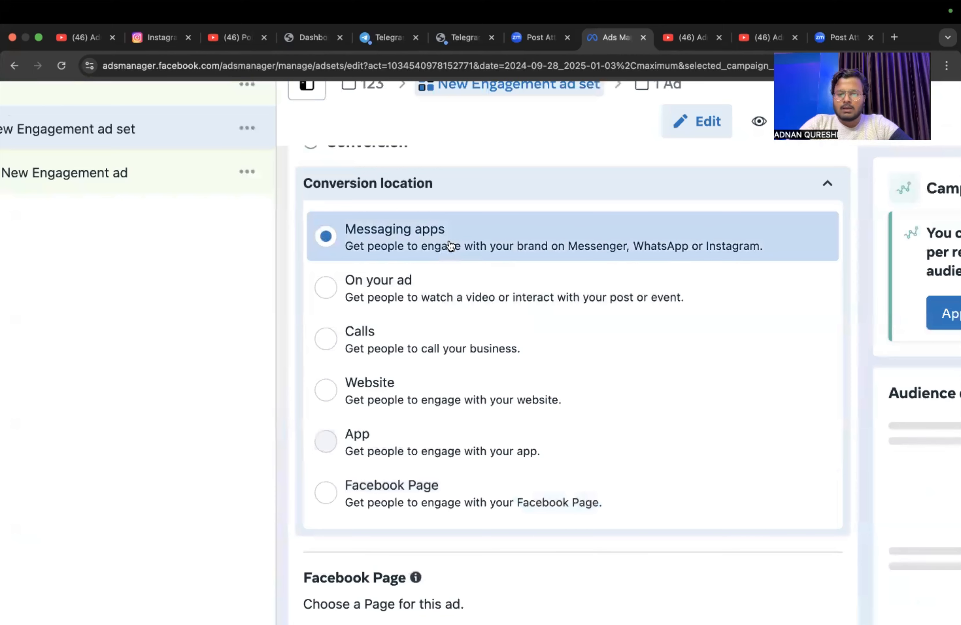
scroll(572, 426, down, 5)
scroll(534, 410, up, 5)
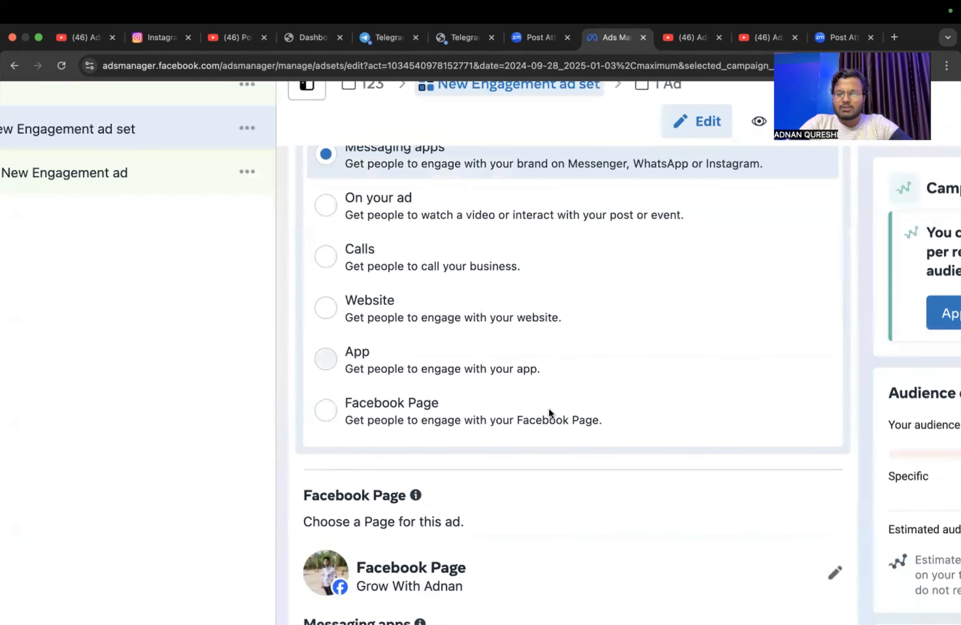
click(490, 337)
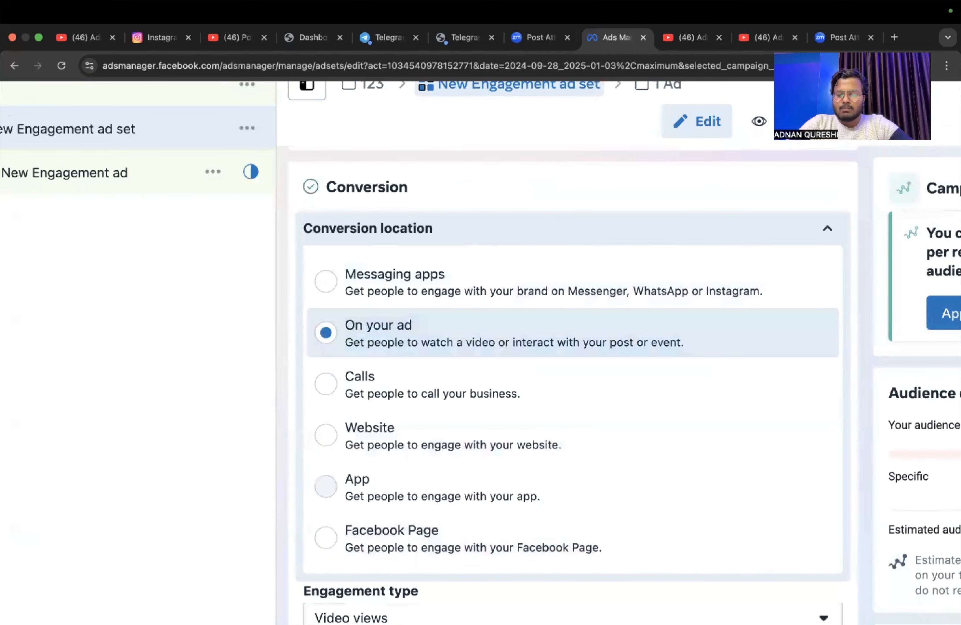
scroll(528, 447, down, 3)
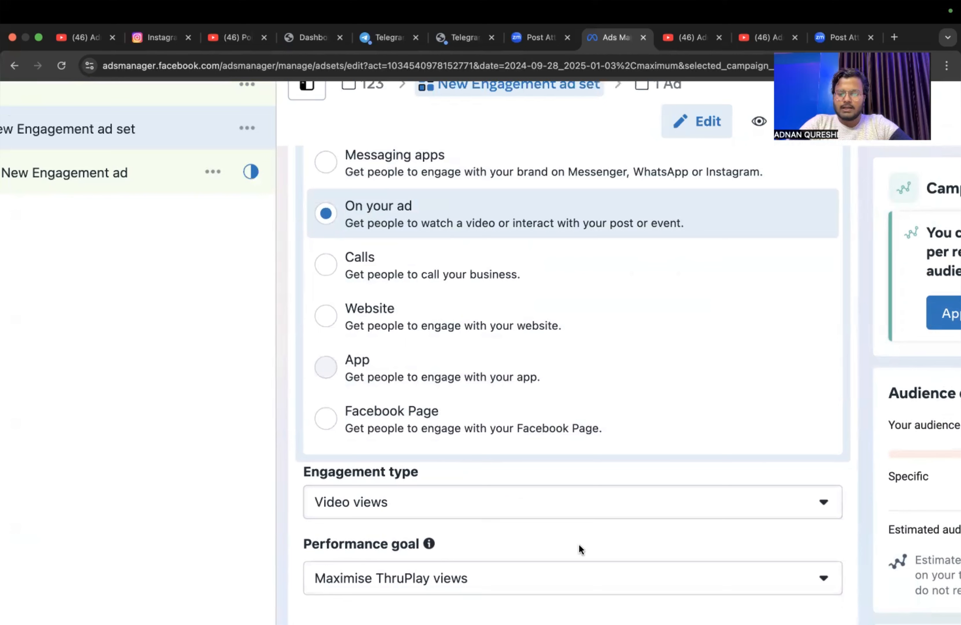
click(589, 264)
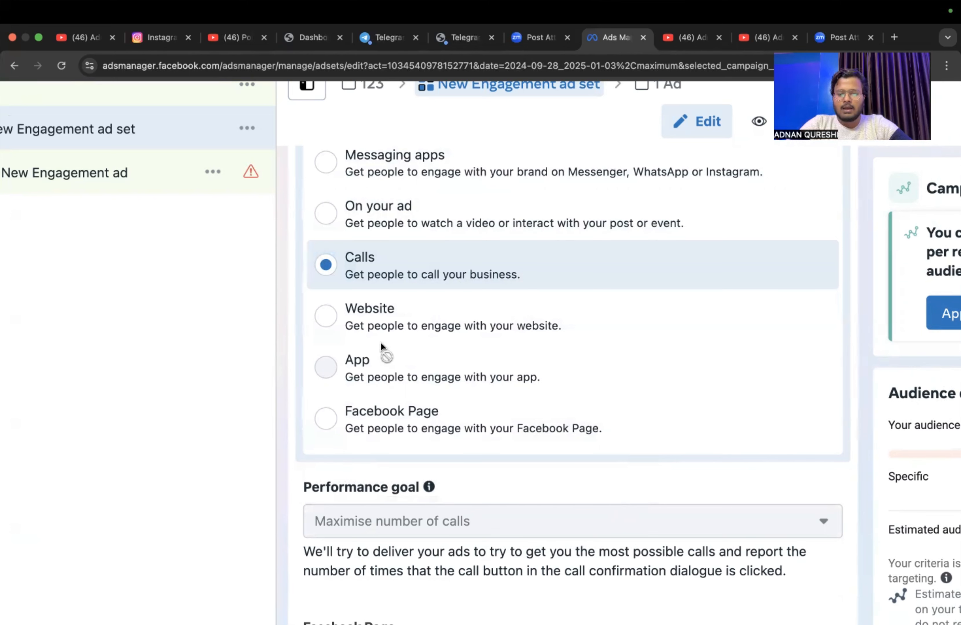
Step: Try Website as the conversion location and review the performance goals available for it
click(351, 326)
click(532, 524)
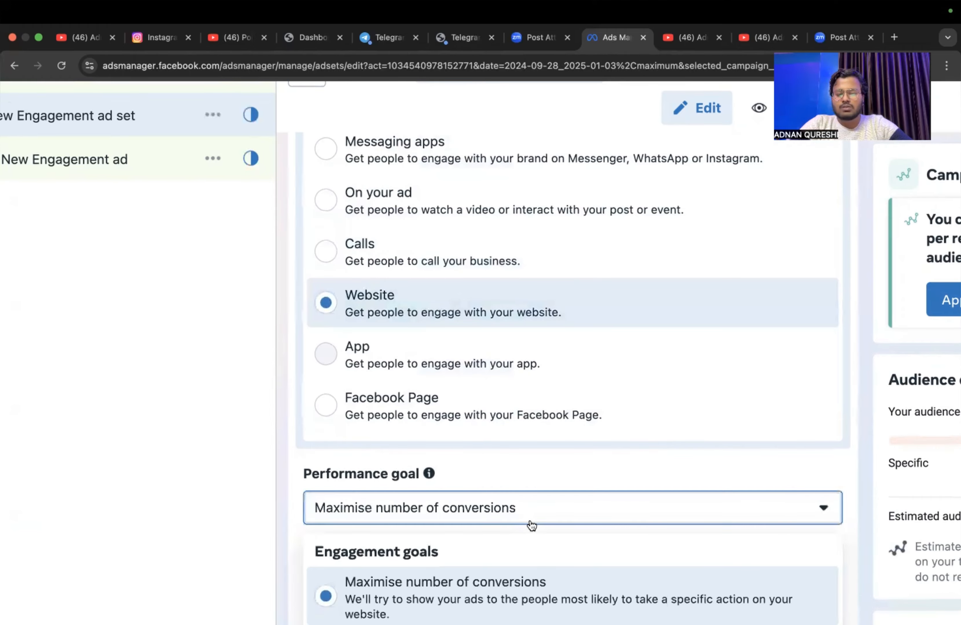
scroll(532, 526, down, 5)
scroll(532, 525, up, 2)
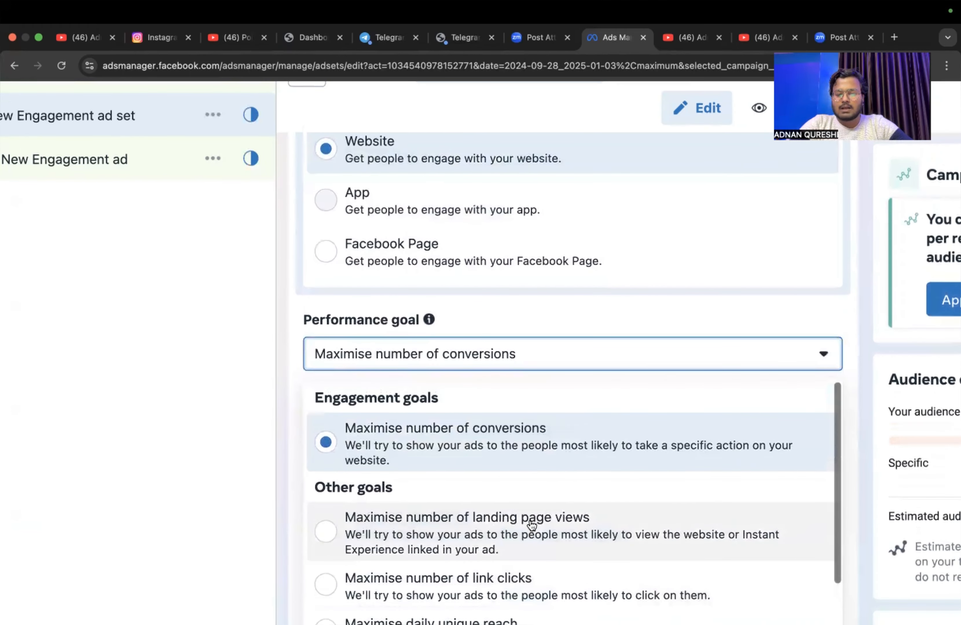
scroll(532, 525, down, 3)
scroll(532, 526, down, 3)
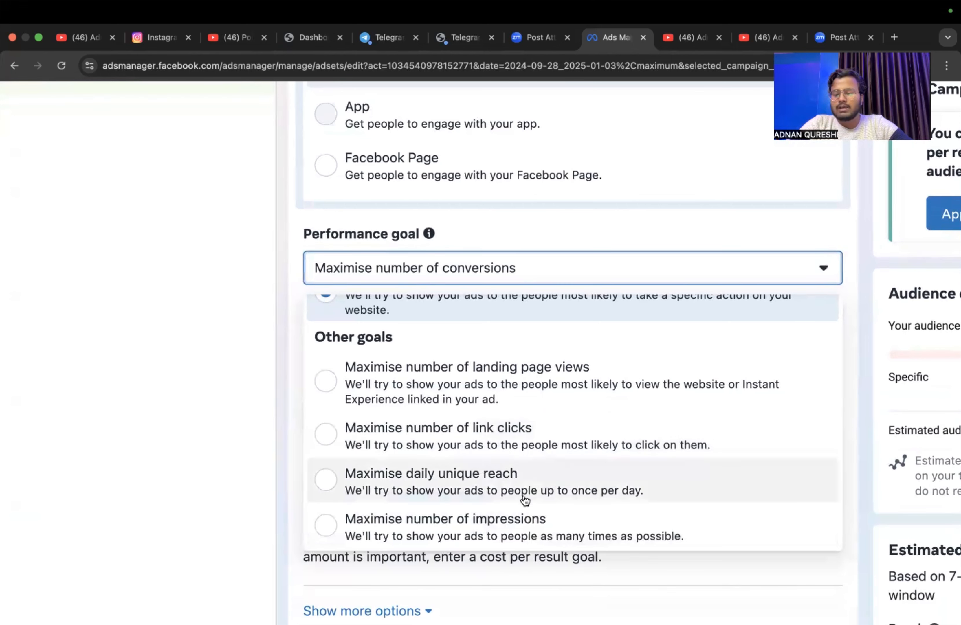
click(504, 271)
scroll(503, 274, up, 3)
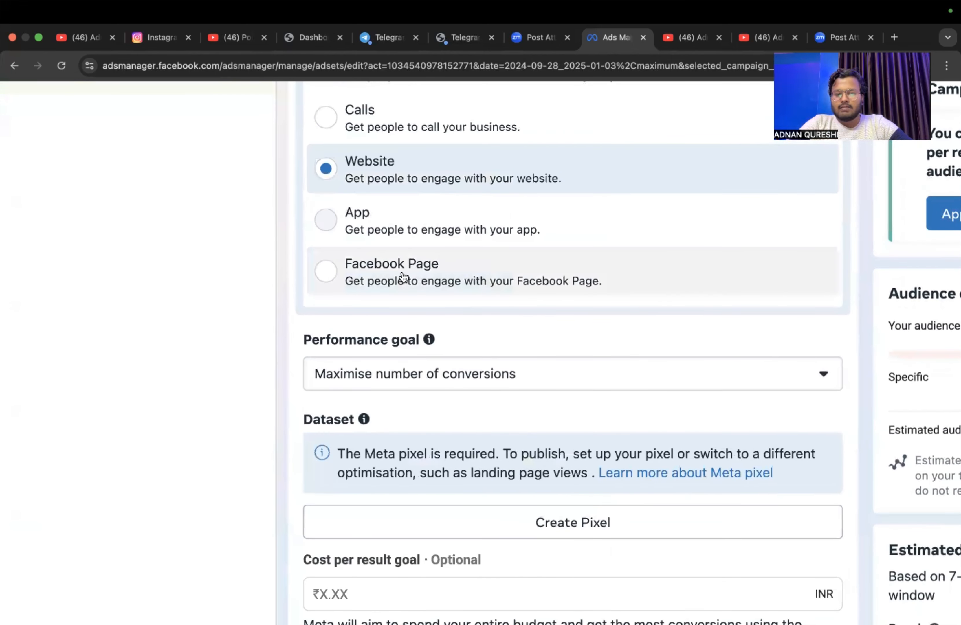
Step: Set the conversion location to Facebook Page and review the ad set's page, budget and schedule settings
click(403, 277)
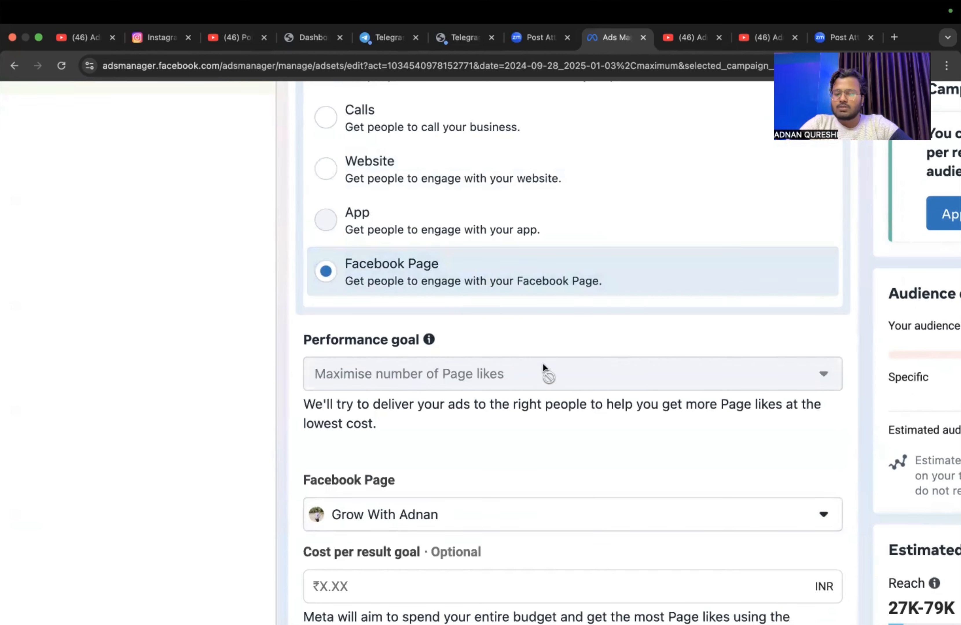
scroll(533, 430, down, 3)
scroll(534, 431, down, 5)
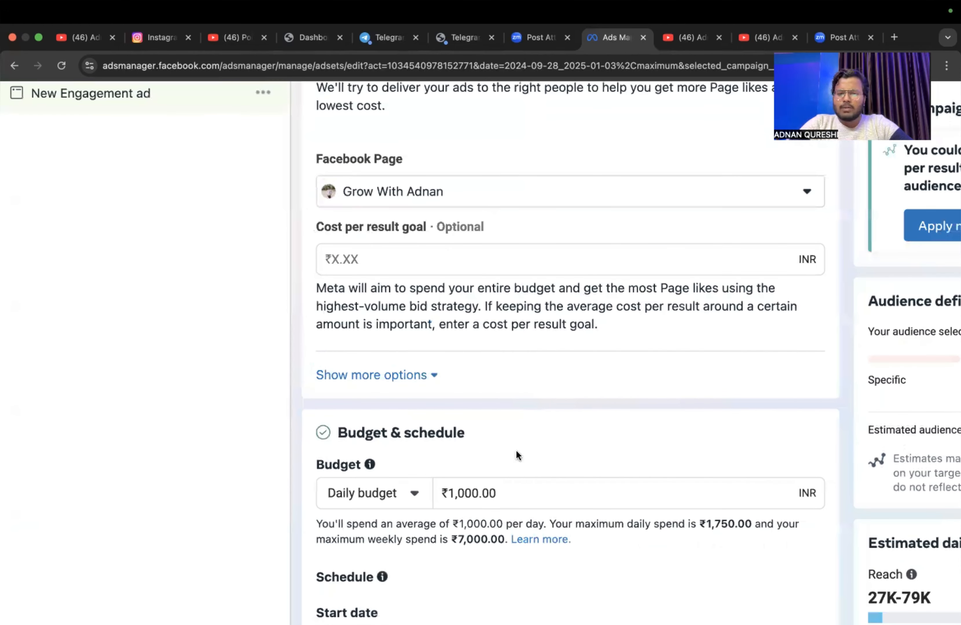
key(super+minus)
key(super+minus)
key(super+minus)
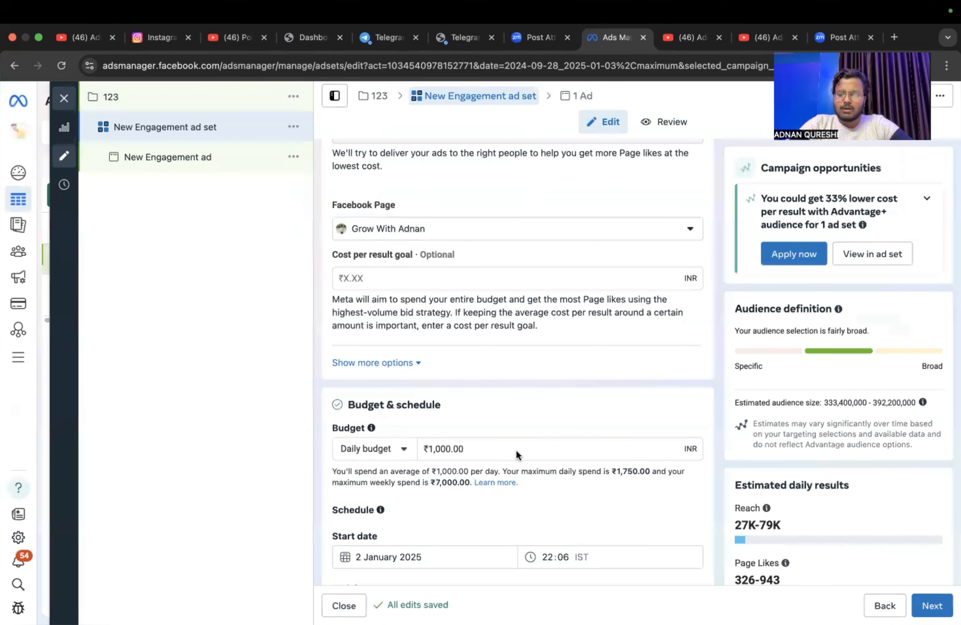
scroll(517, 452, down, 4)
scroll(519, 456, down, 4)
scroll(516, 451, down, 2)
scroll(503, 444, up, 3)
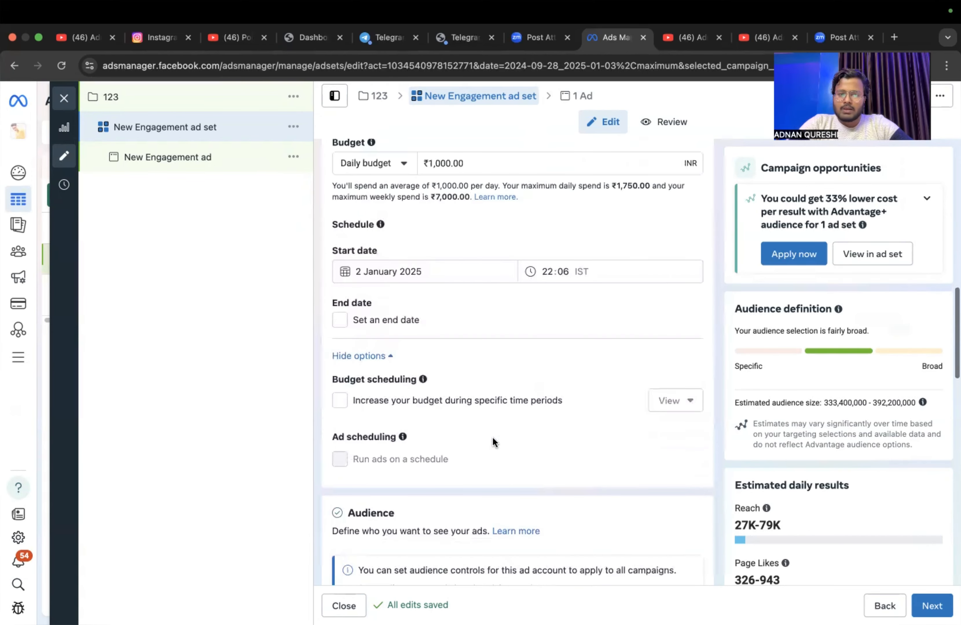
Step: Open campaign 123's settings, try turning on Advantage campaign budget, and review its budget and bid options
click(149, 99)
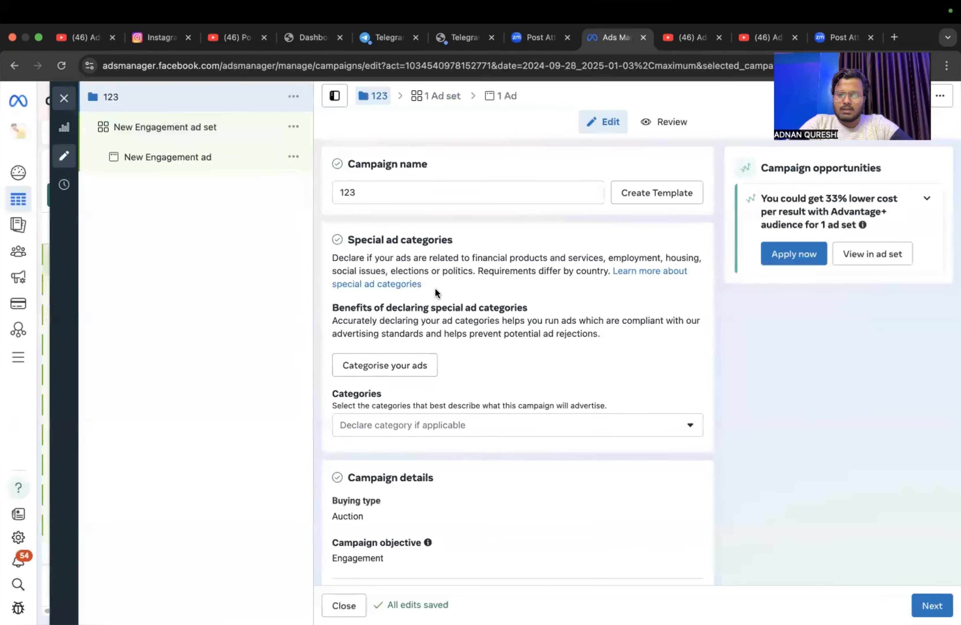
scroll(568, 243, down, 4)
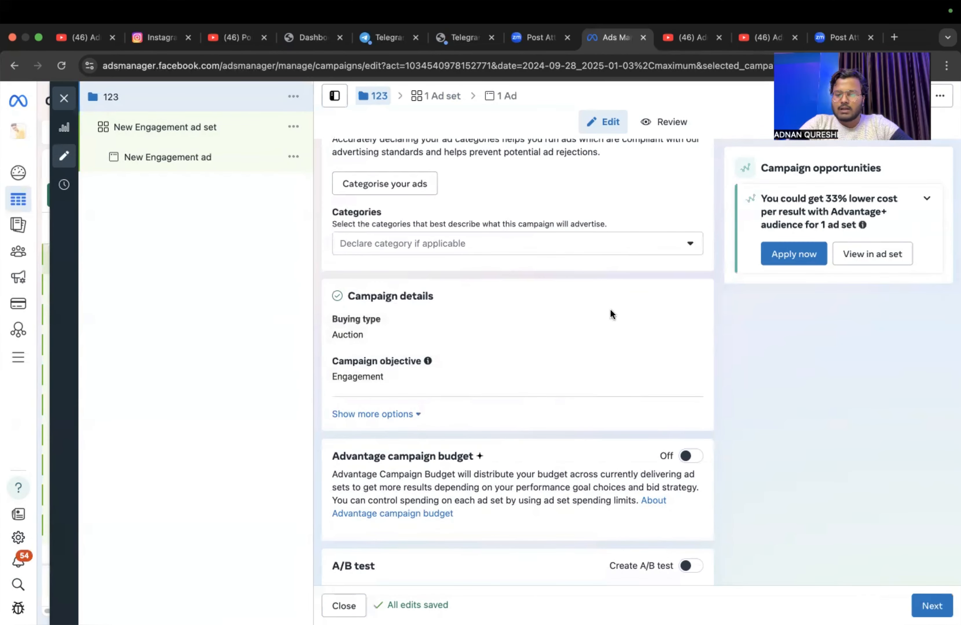
click(685, 458)
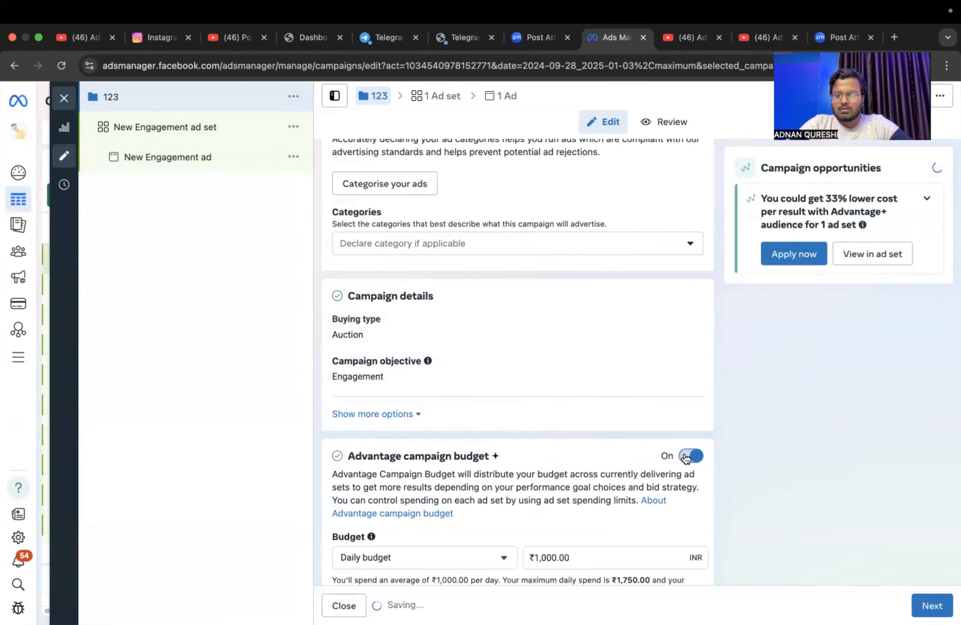
scroll(586, 490, down, 3)
scroll(582, 375, down, 3)
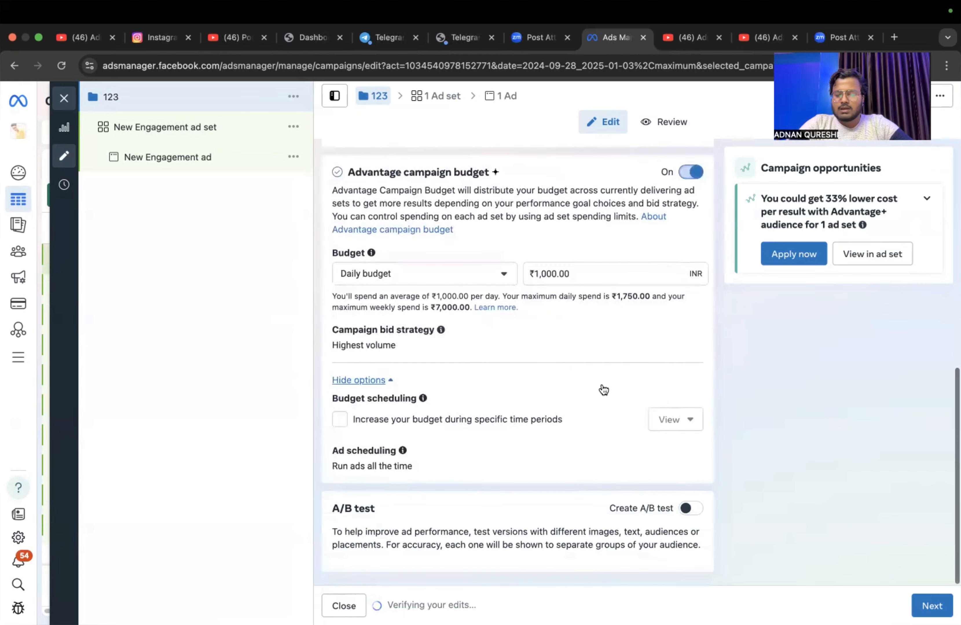
Step: Try turning on the A/B test to view its options, and switch off both the test and Advantage campaign budget
click(690, 509)
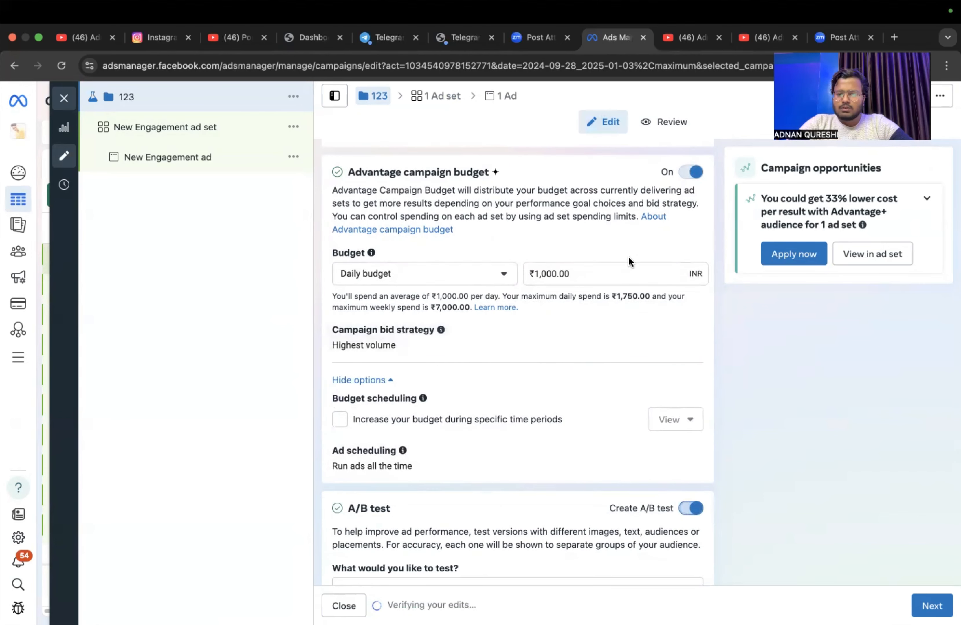
click(692, 171)
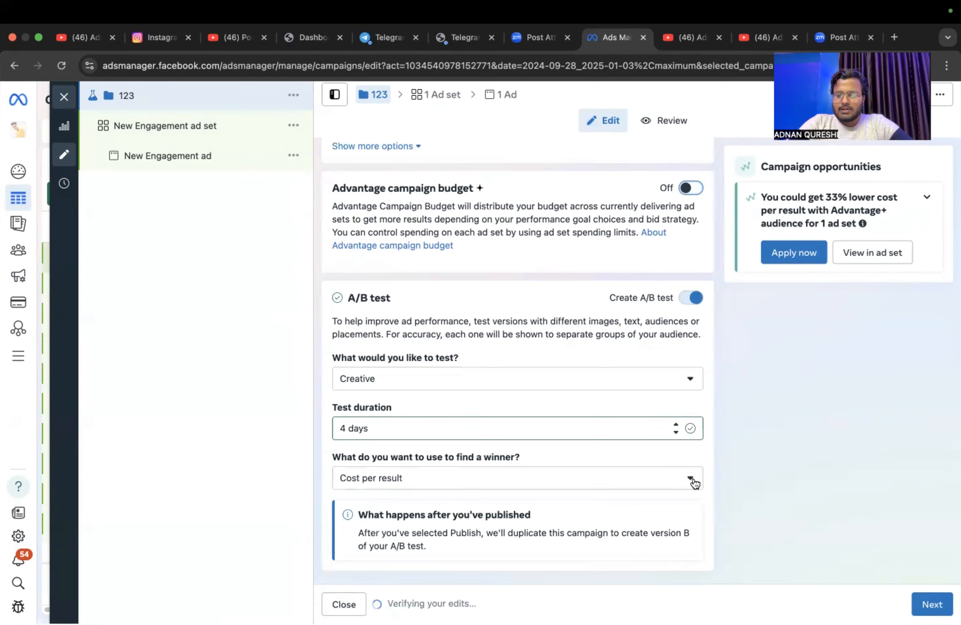
click(697, 301)
scroll(697, 299, up, 5)
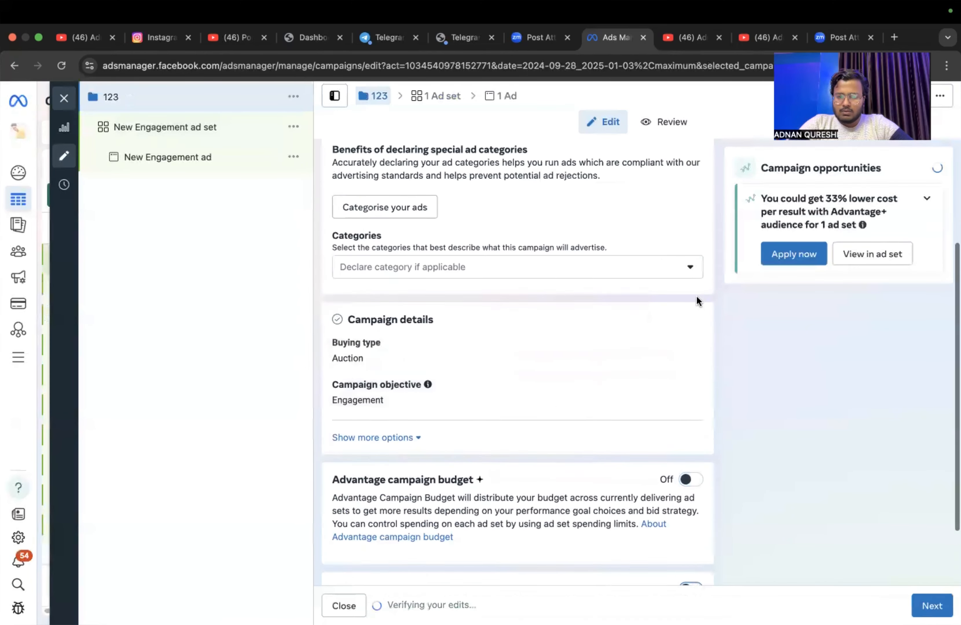